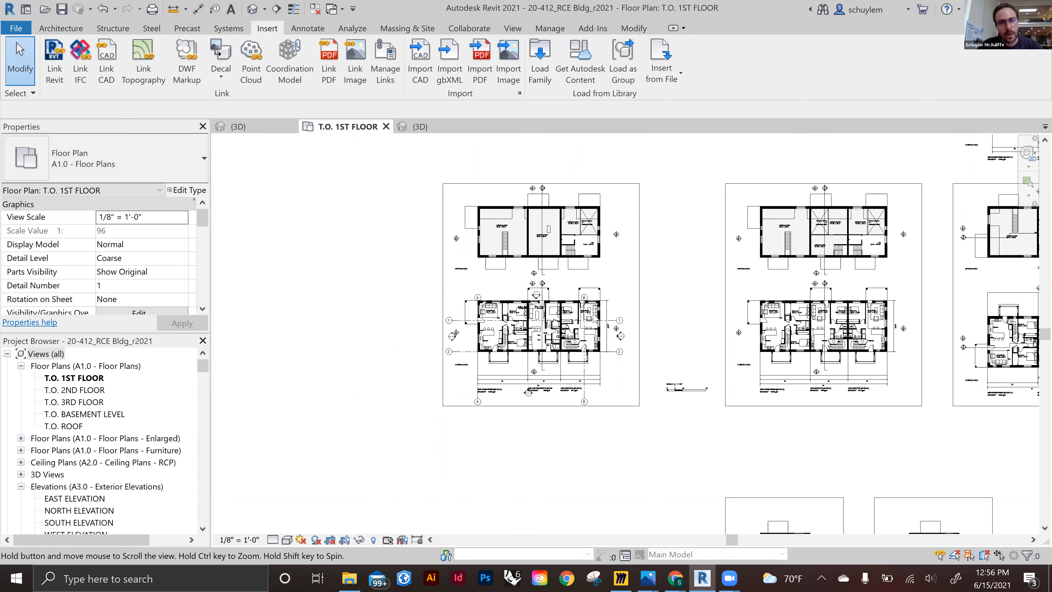
Temporarily hide the imported A1.0_Plans.dwg drawing in the T.O. 1ST FLOOR plan
{"action": "middle_click_drag", "start_coordinate": [594, 321], "coordinate": [584, 328]}
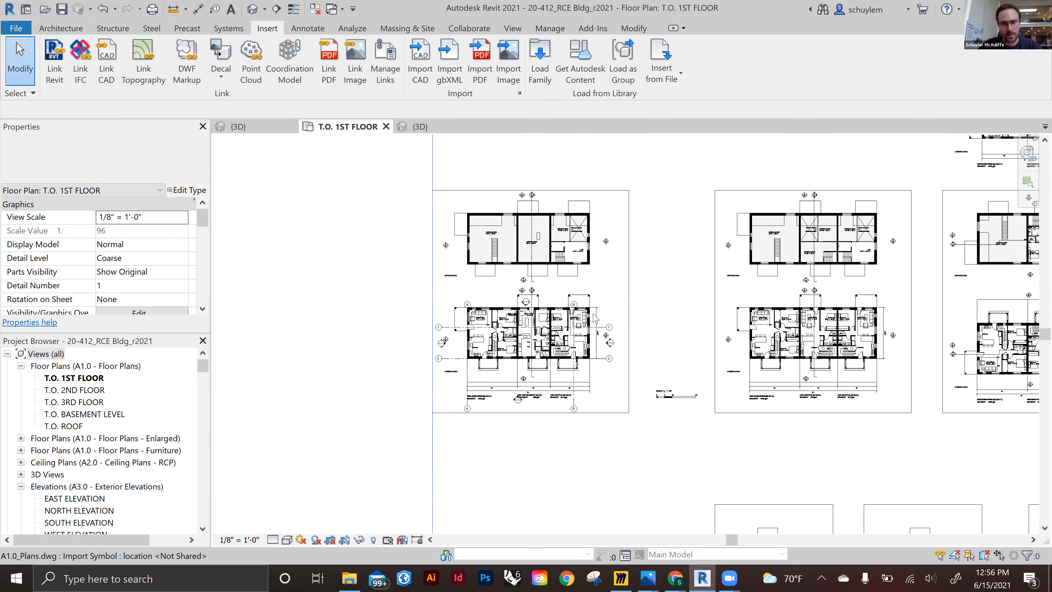
{"action": "left_click", "coordinate": [629, 307]}
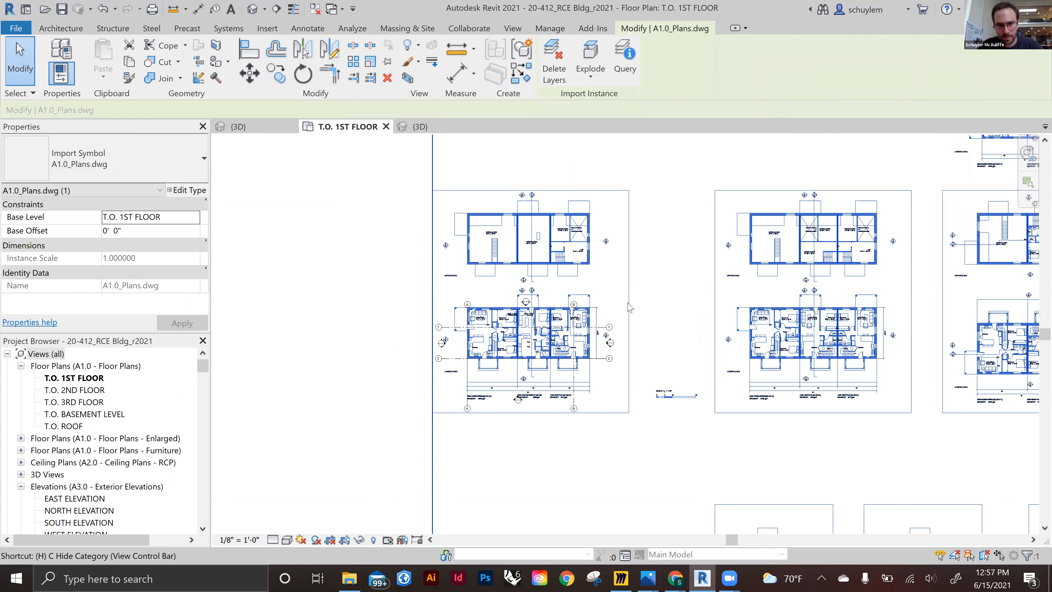
{"action": "key", "text": "h"}
{"action": "key", "text": "h"}
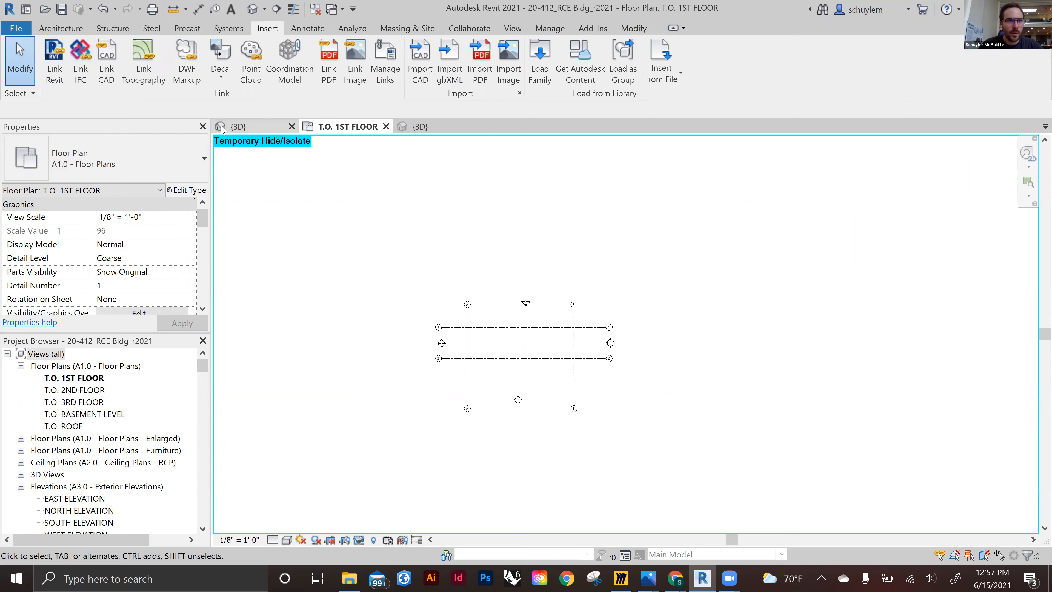
Start a new project and look at the template file choices
{"action": "left_click", "coordinate": [54, 28]}
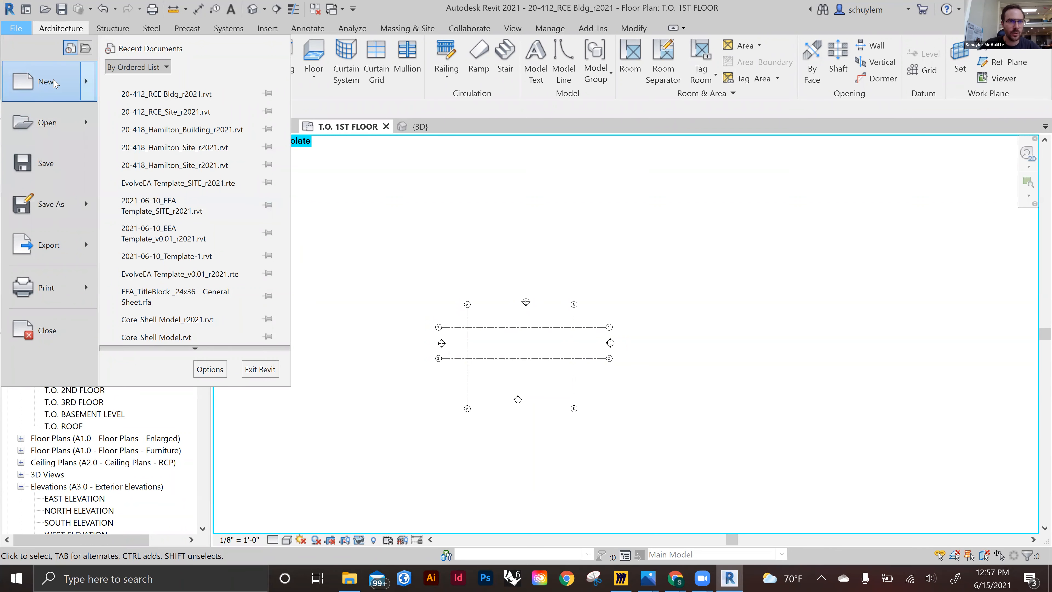
{"action": "mouse_move", "coordinate": [83, 80]}
{"action": "left_click", "coordinate": [166, 87]}
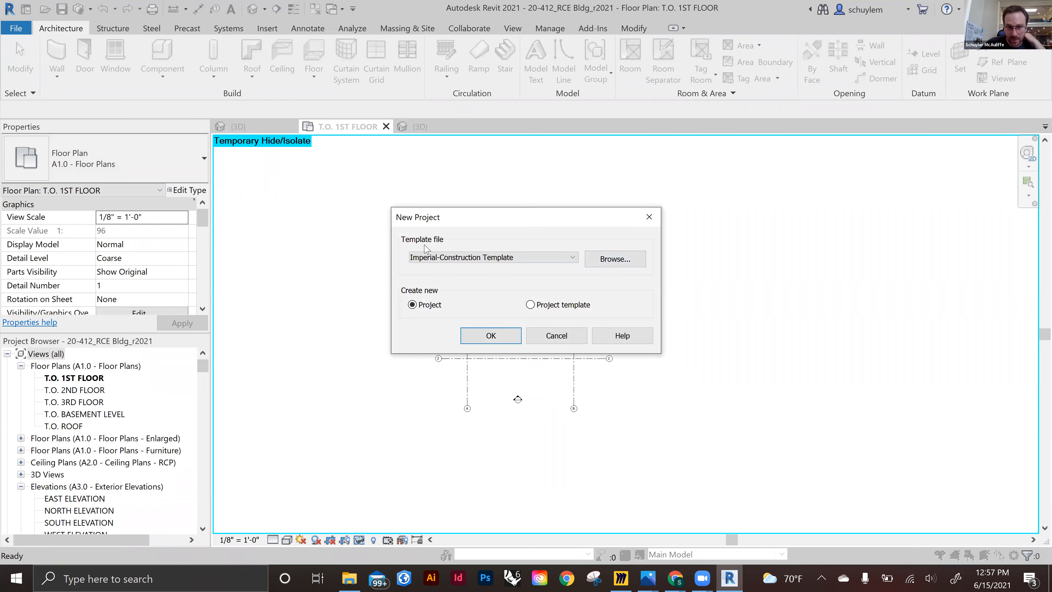
{"action": "left_click", "coordinate": [461, 259]}
{"action": "left_click", "coordinate": [461, 277]}
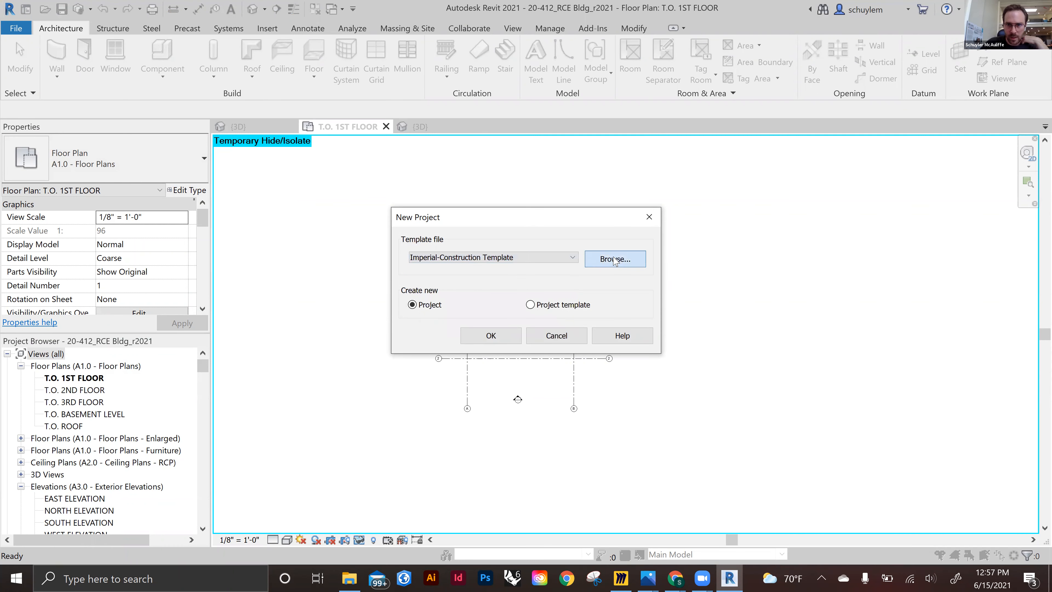
Browse to the Template Files_(.rte) folder, pick EvolveEA Template_v0.01_r2021.rte as the template, and cancel the new project
{"action": "left_click", "coordinate": [615, 260]}
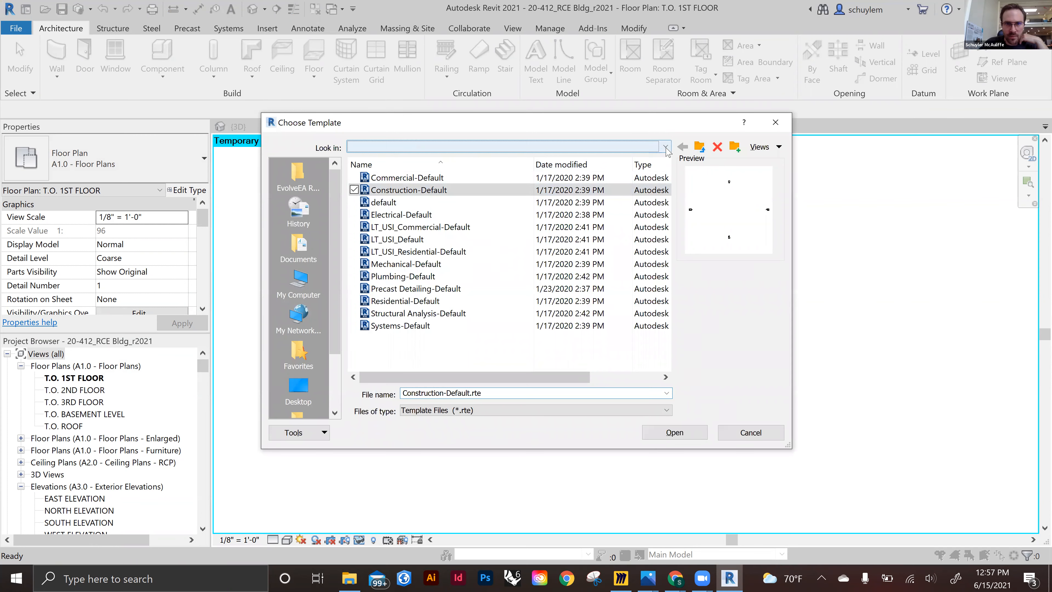
{"action": "left_click", "coordinate": [666, 147]}
{"action": "left_click", "coordinate": [487, 257]}
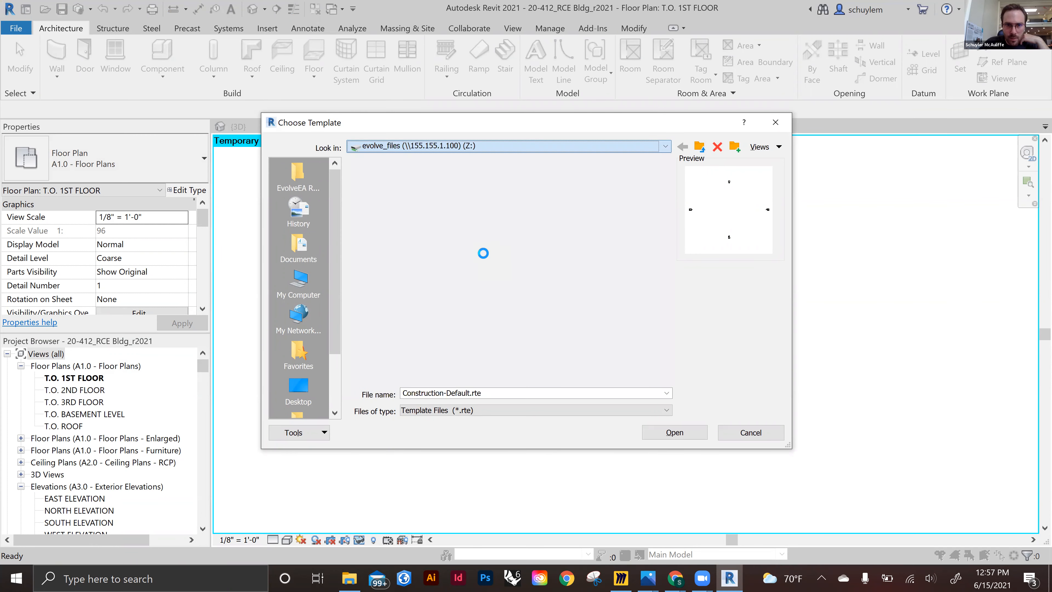
{"action": "double_click", "coordinate": [434, 190]}
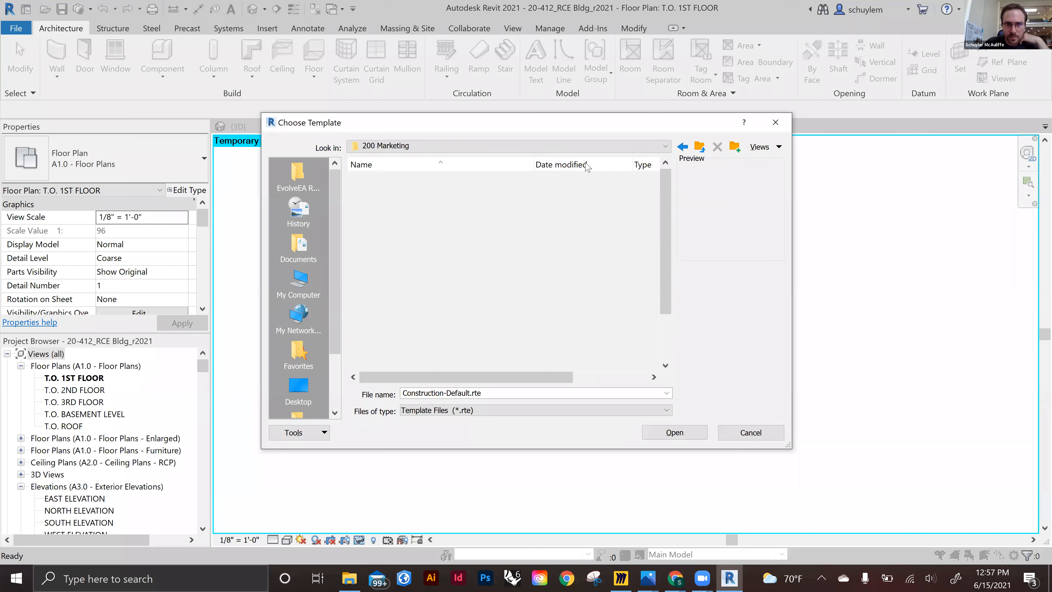
{"action": "double_click", "coordinate": [401, 179]}
{"action": "double_click", "coordinate": [426, 240]}
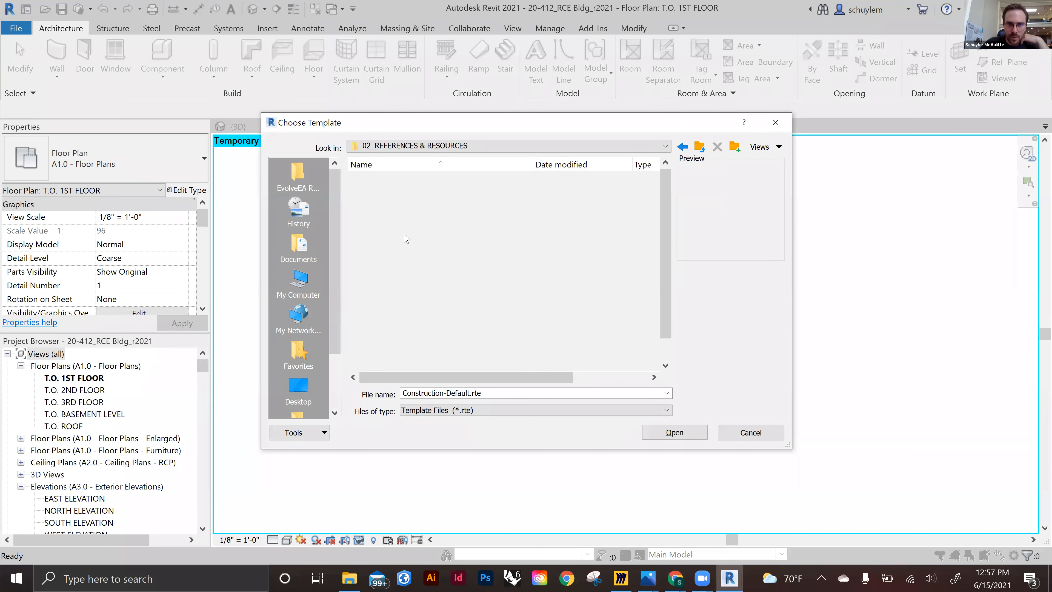
{"action": "scroll", "coordinate": [389, 269], "scroll_direction": "down", "scroll_amount": 1}
{"action": "double_click", "coordinate": [381, 315]}
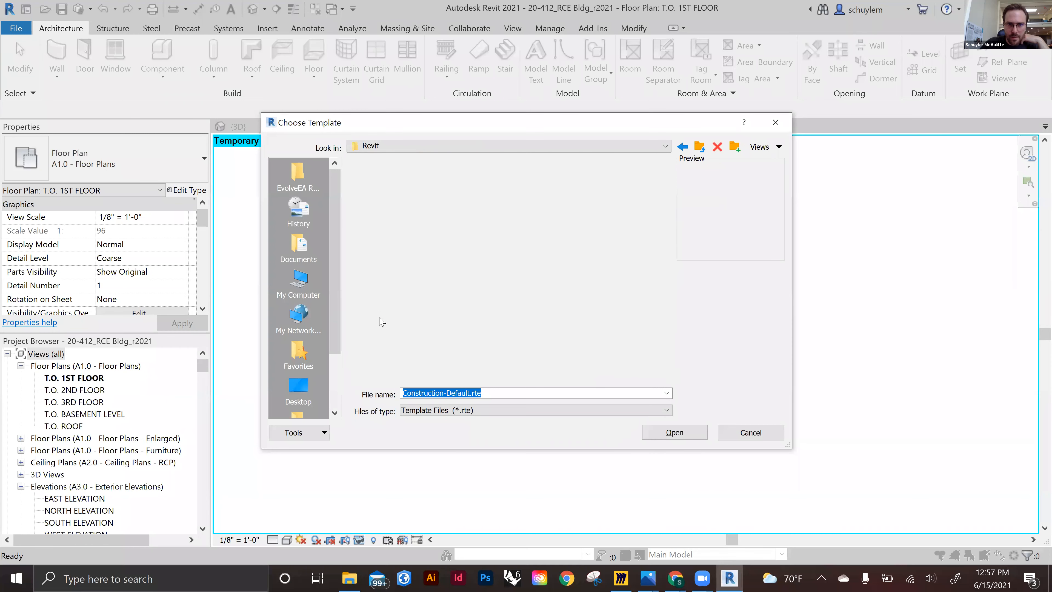
{"action": "double_click", "coordinate": [414, 190]}
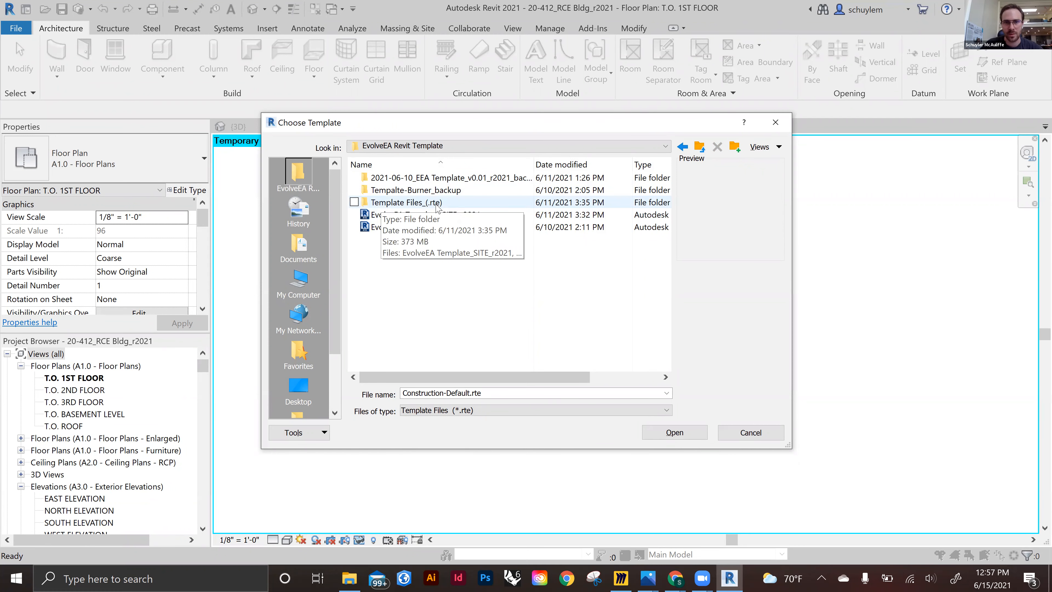
{"action": "double_click", "coordinate": [434, 203]}
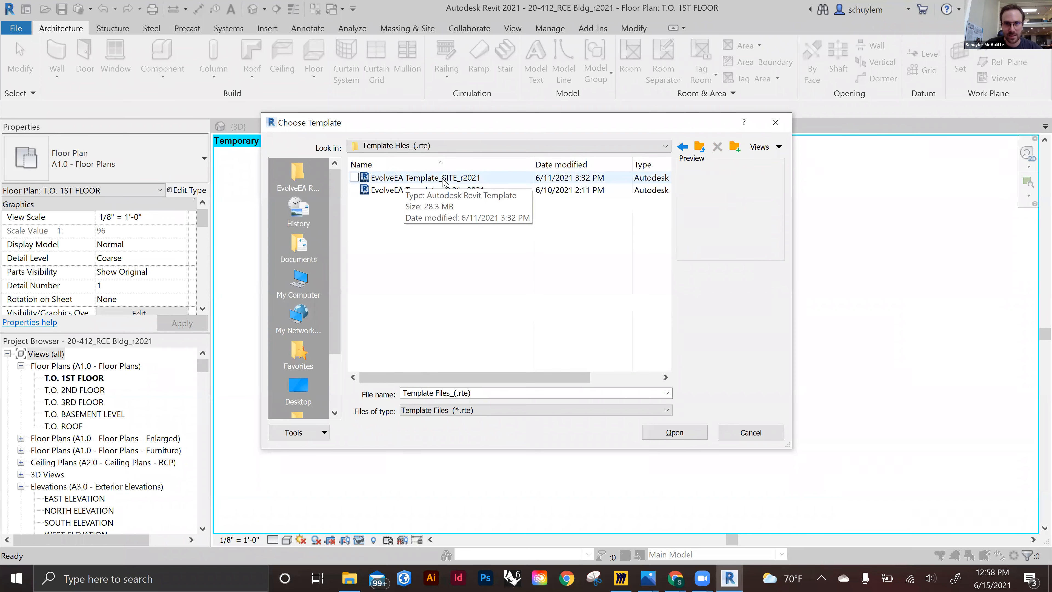
{"action": "left_click", "coordinate": [449, 191]}
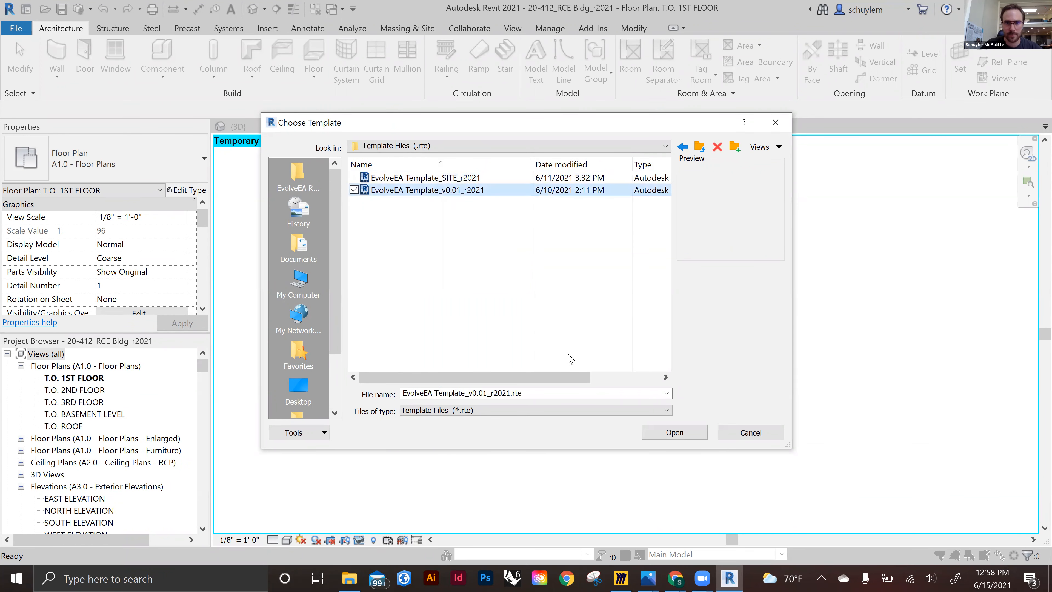
{"action": "left_click", "coordinate": [680, 431]}
{"action": "left_click", "coordinate": [682, 434]}
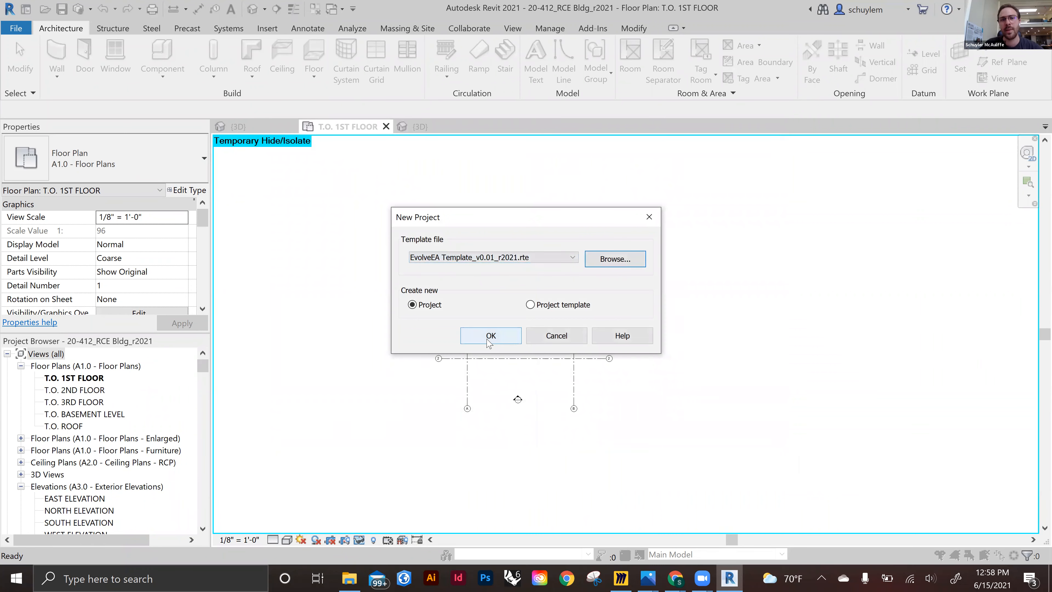
{"action": "left_click", "coordinate": [570, 339]}
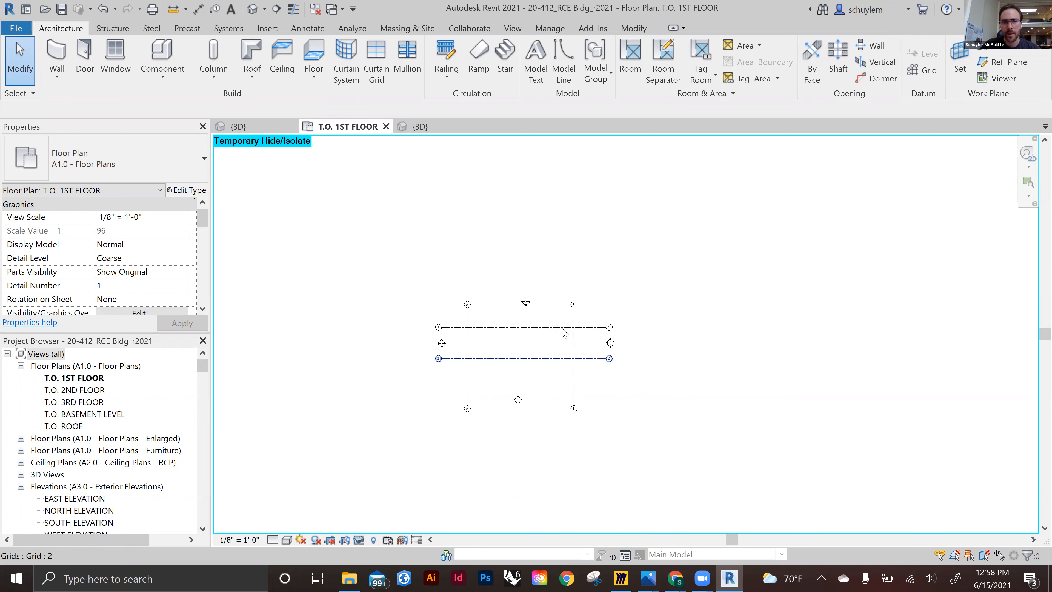
Start a CAD import and navigate to the 20-412 Chatham EcoVillage project's 01_SD folder
{"action": "scroll", "coordinate": [563, 328], "scroll_direction": "up", "scroll_amount": 1}
{"action": "scroll", "coordinate": [563, 328], "scroll_direction": "up", "scroll_amount": 1}
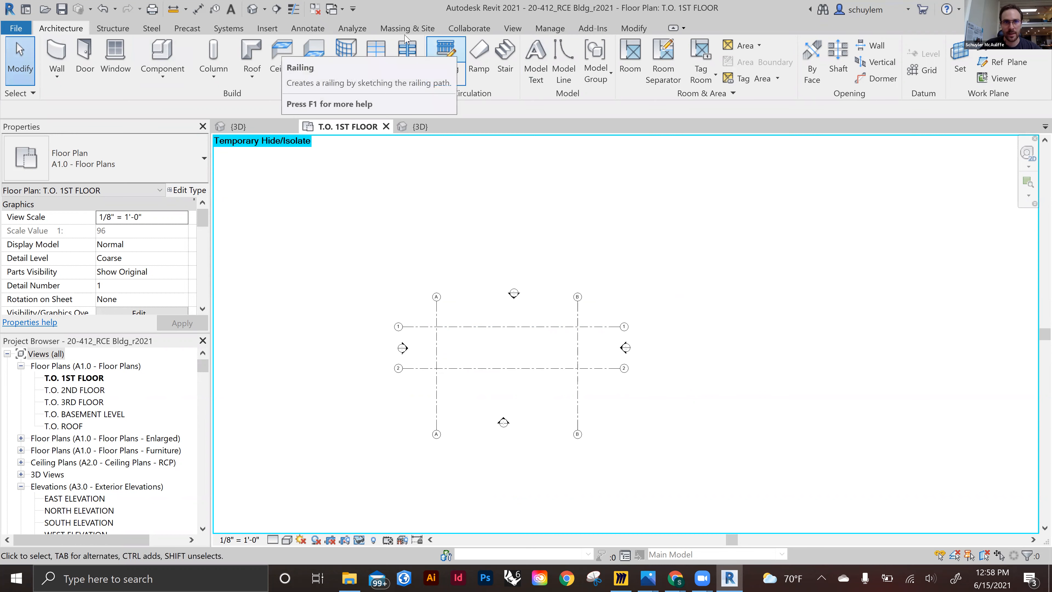
{"action": "left_click", "coordinate": [513, 29]}
{"action": "left_click", "coordinate": [307, 29]}
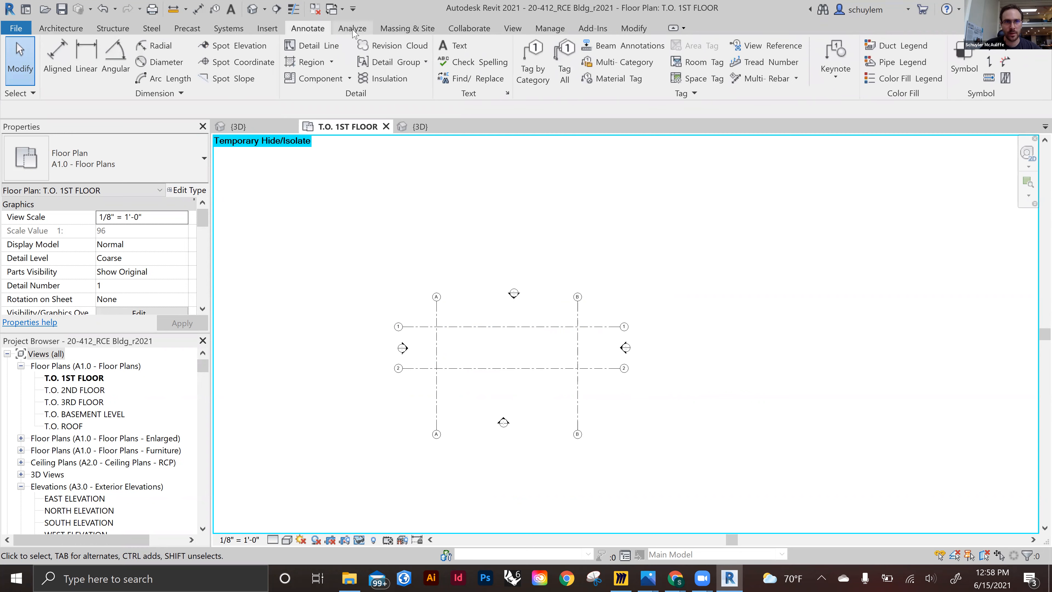
{"action": "left_click", "coordinate": [267, 29]}
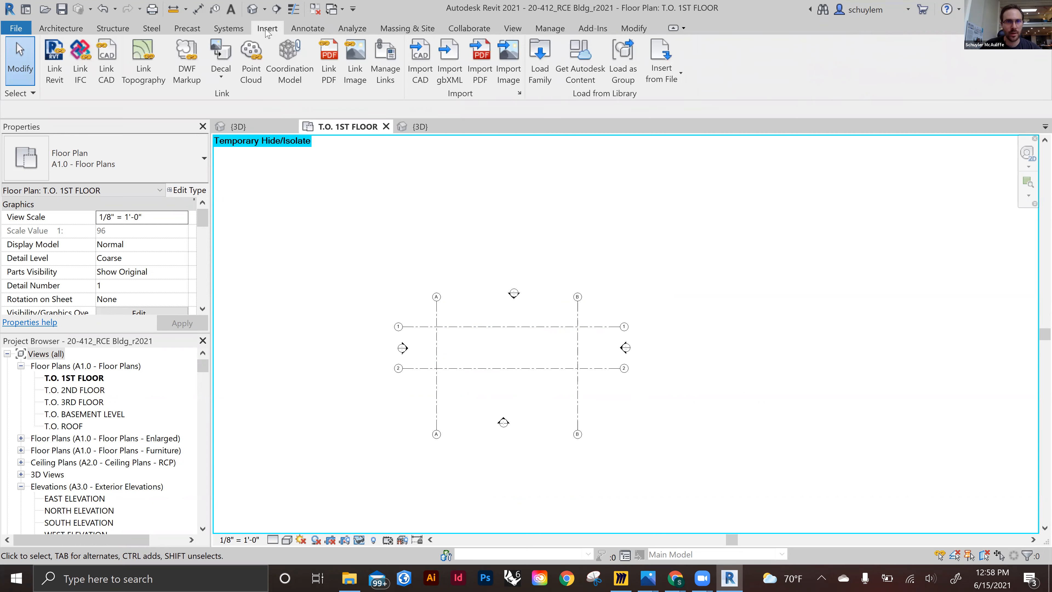
{"action": "left_click", "coordinate": [430, 52]}
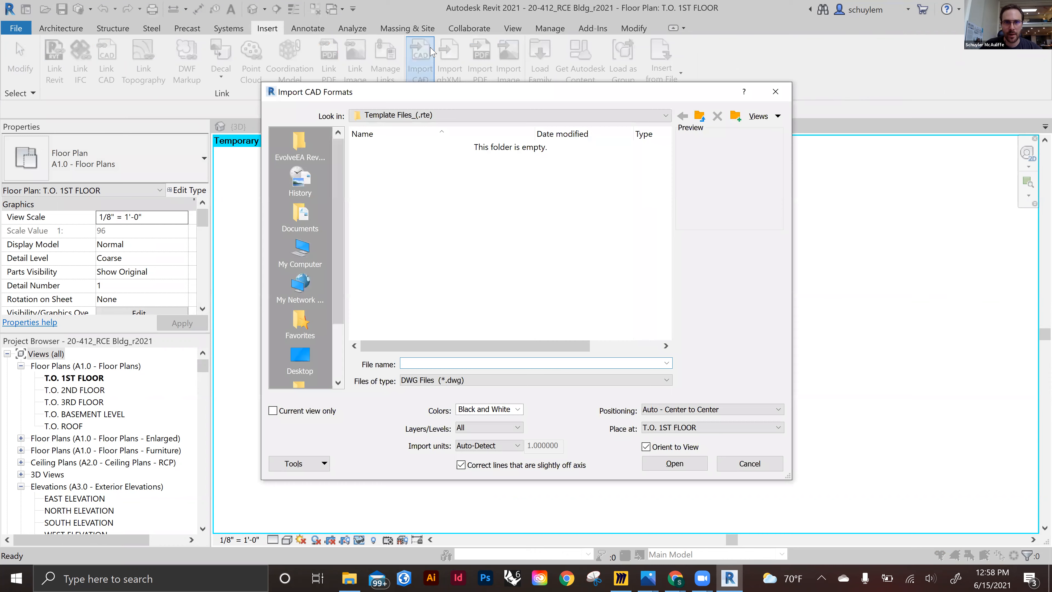
{"action": "left_click", "coordinate": [699, 116]}
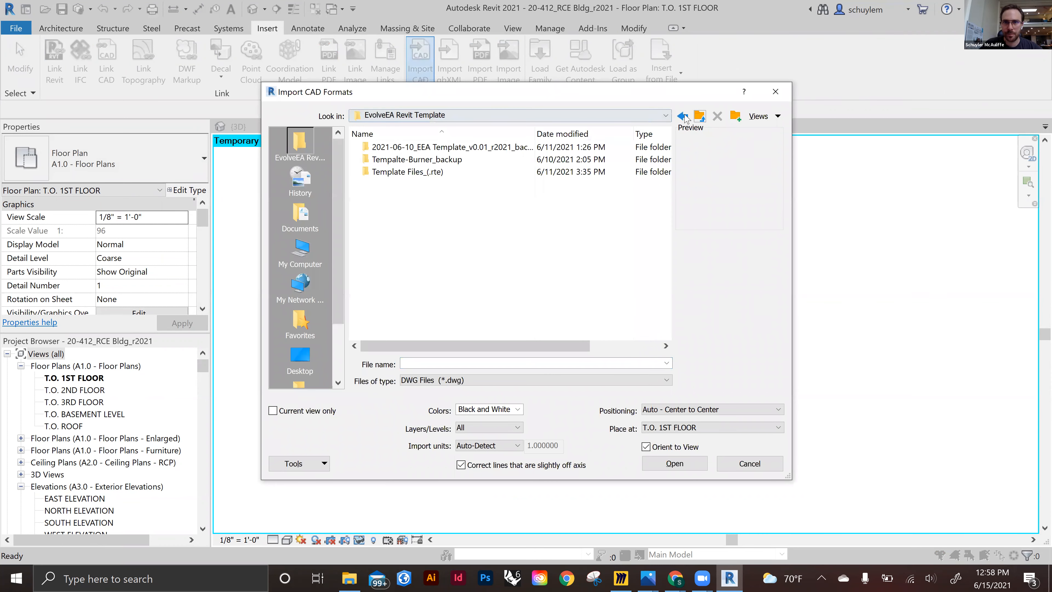
{"action": "left_click", "coordinate": [666, 116]}
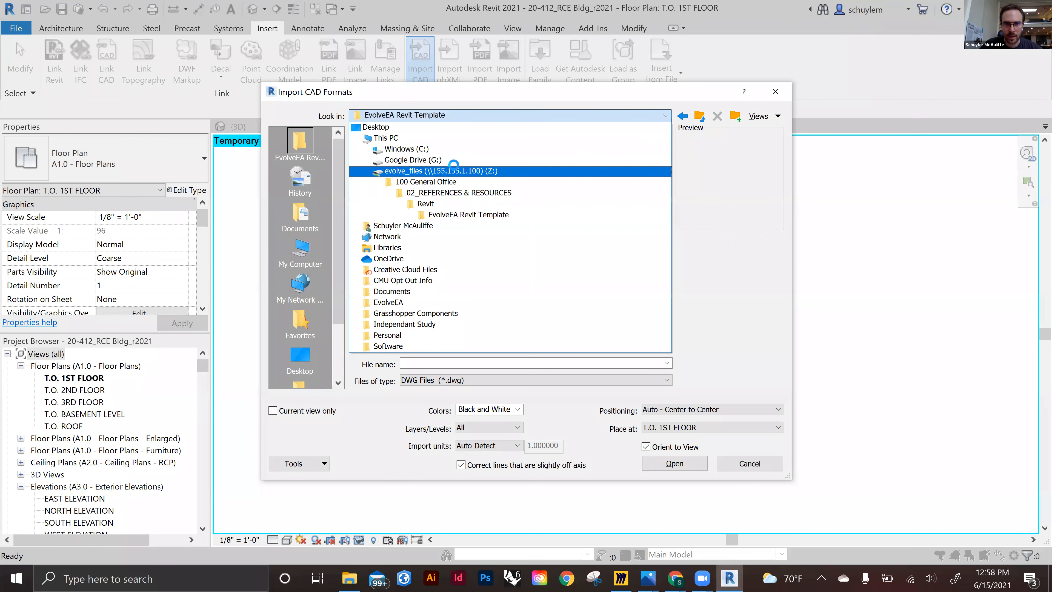
{"action": "left_click", "coordinate": [457, 172]}
{"action": "double_click", "coordinate": [395, 191]}
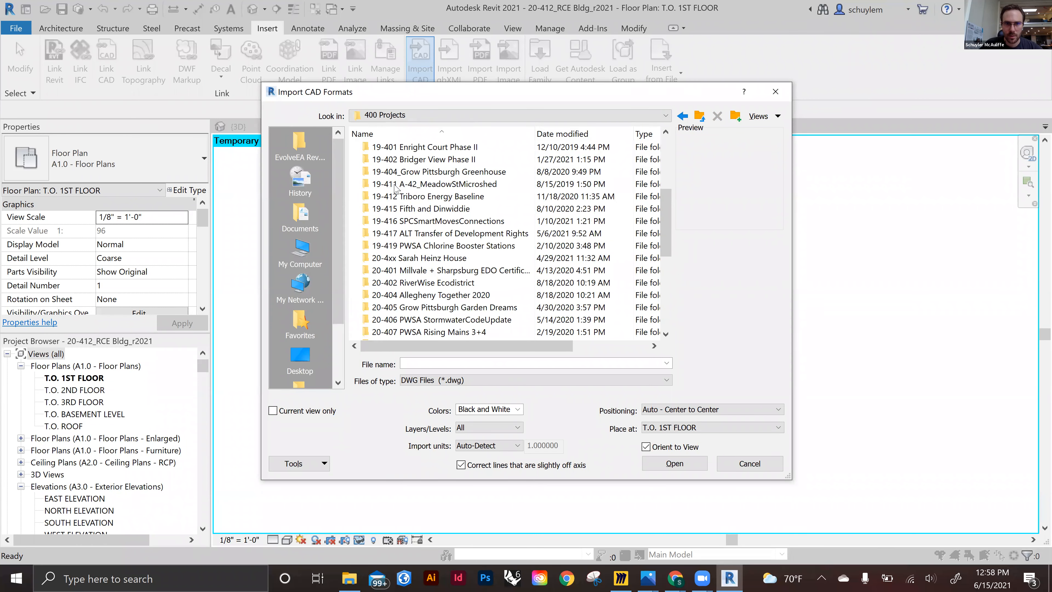
{"action": "scroll", "coordinate": [395, 187], "scroll_direction": "down", "scroll_amount": 2}
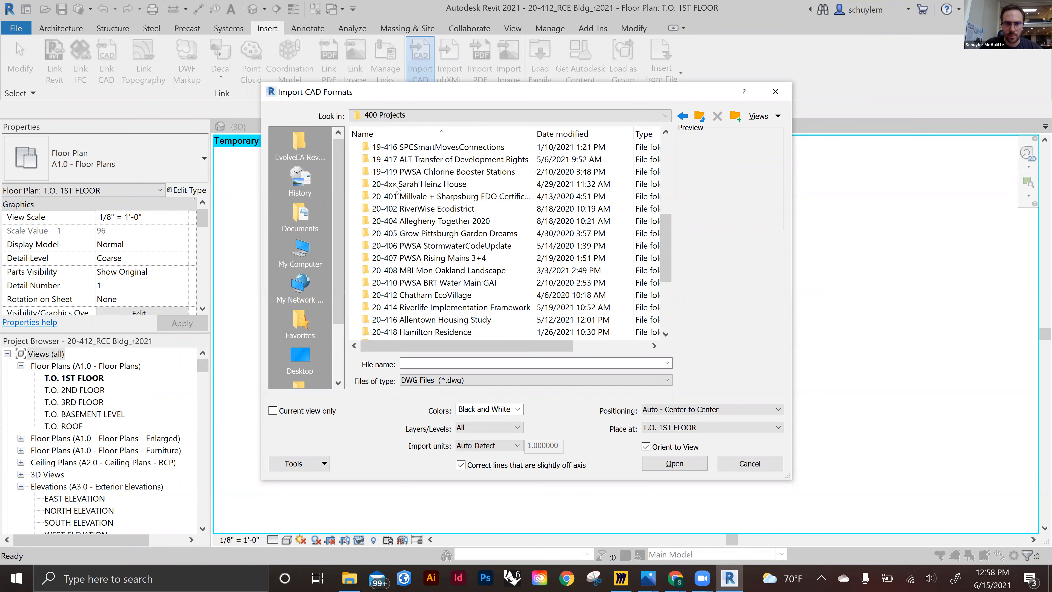
{"action": "double_click", "coordinate": [464, 294]}
{"action": "double_click", "coordinate": [387, 159]}
{"action": "double_click", "coordinate": [389, 159]}
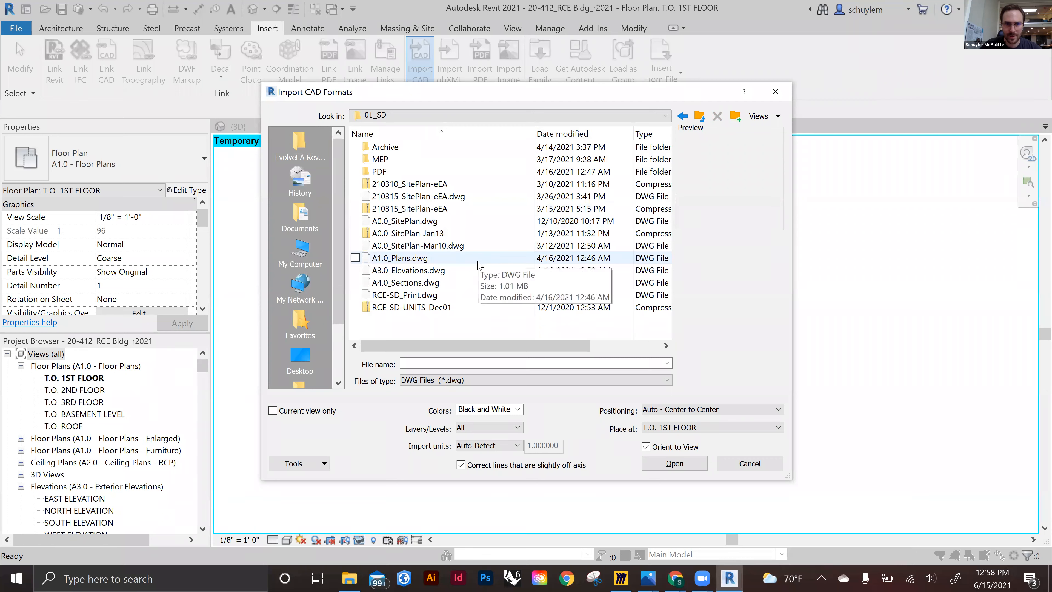
Import A1.0_Plans.dwg with Black and White colors and Auto - Center to Center positioning on T.O. 1ST FLOOR
{"action": "left_click", "coordinate": [464, 259]}
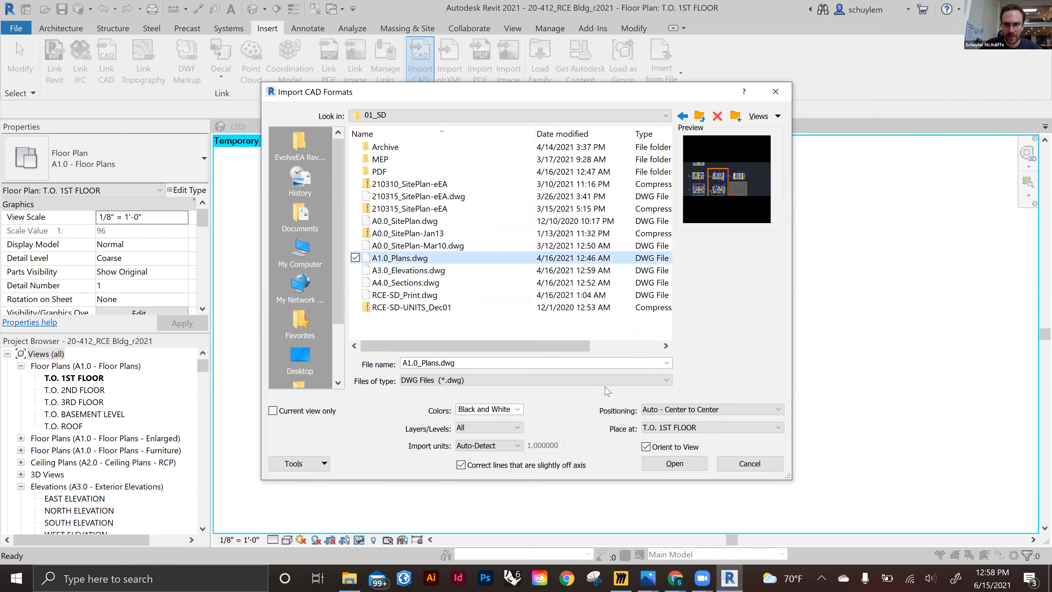
{"action": "left_click", "coordinate": [731, 410]}
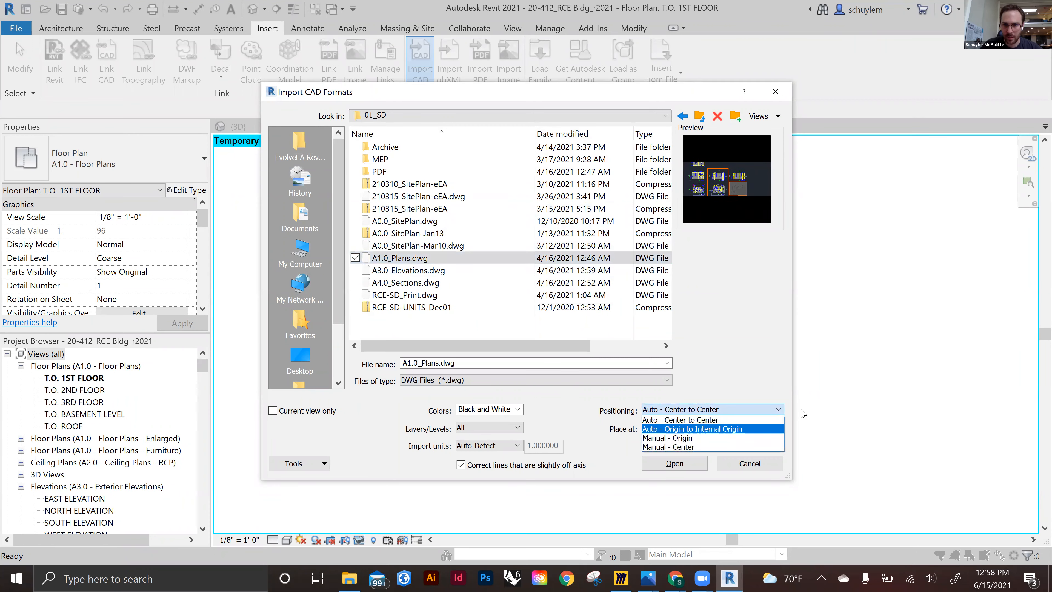
{"action": "left_click", "coordinate": [713, 429]}
{"action": "left_click", "coordinate": [686, 411]}
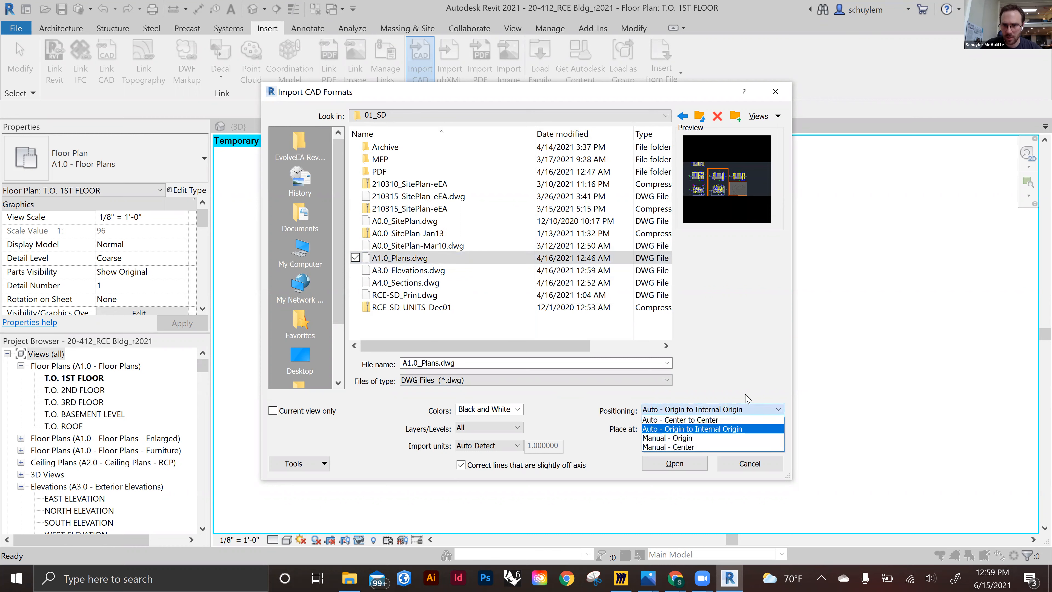
{"action": "left_click", "coordinate": [692, 421]}
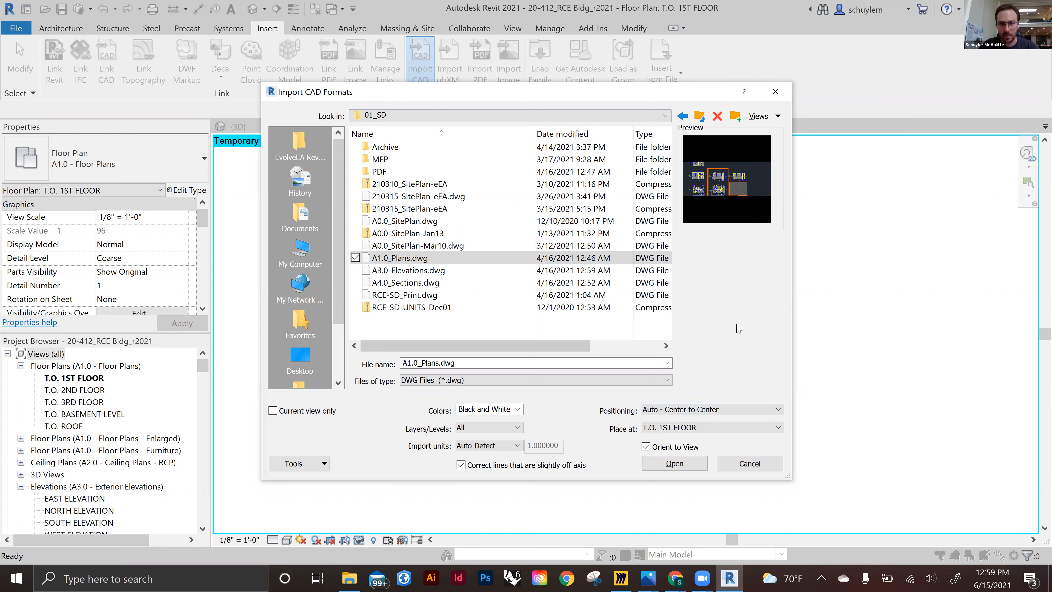
{"action": "left_click", "coordinate": [513, 410]}
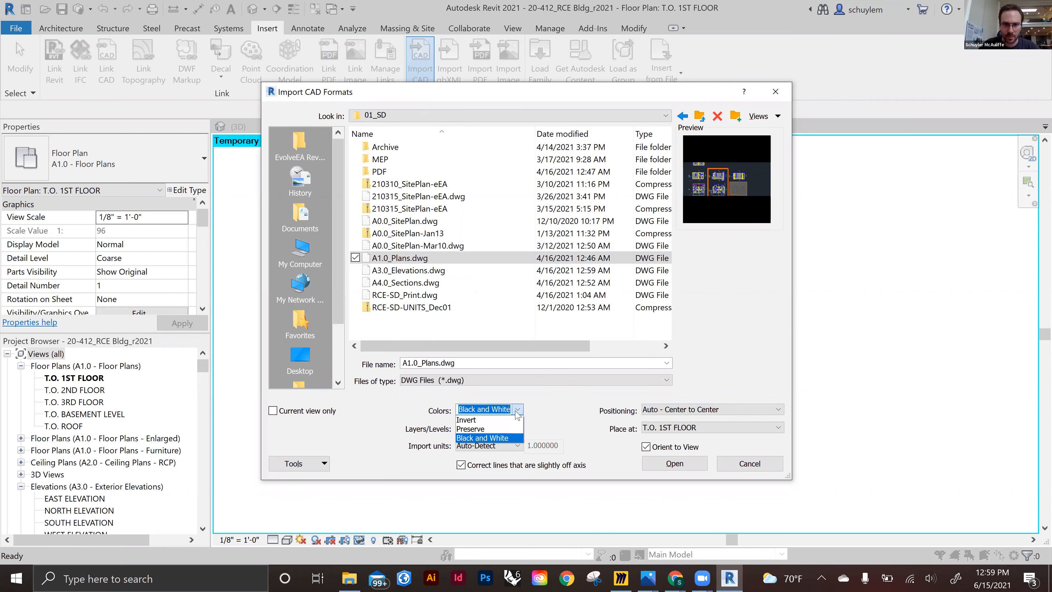
{"action": "left_click", "coordinate": [496, 430]}
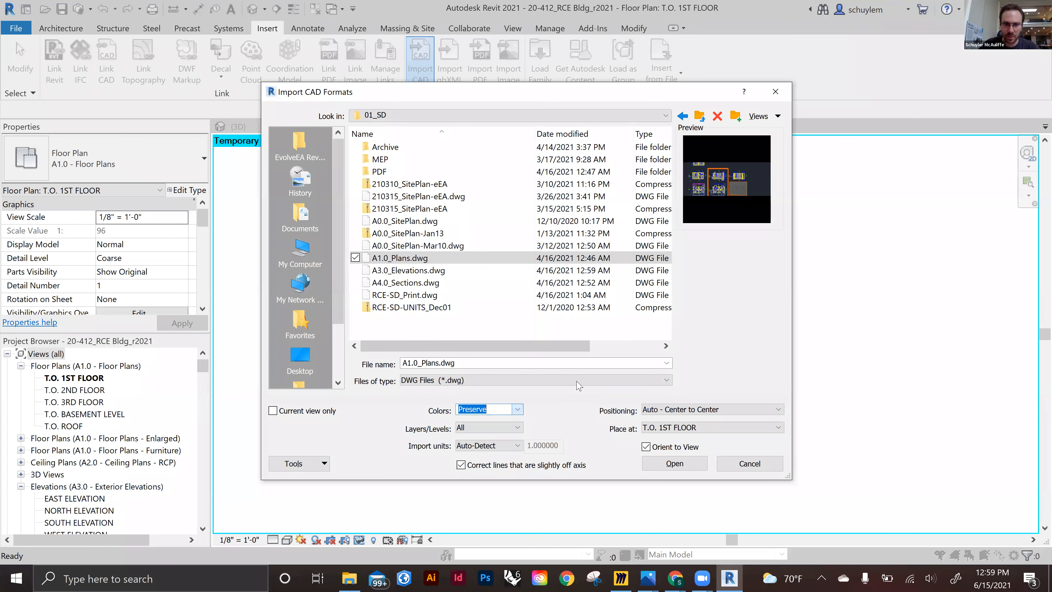
{"action": "left_click", "coordinate": [518, 411]}
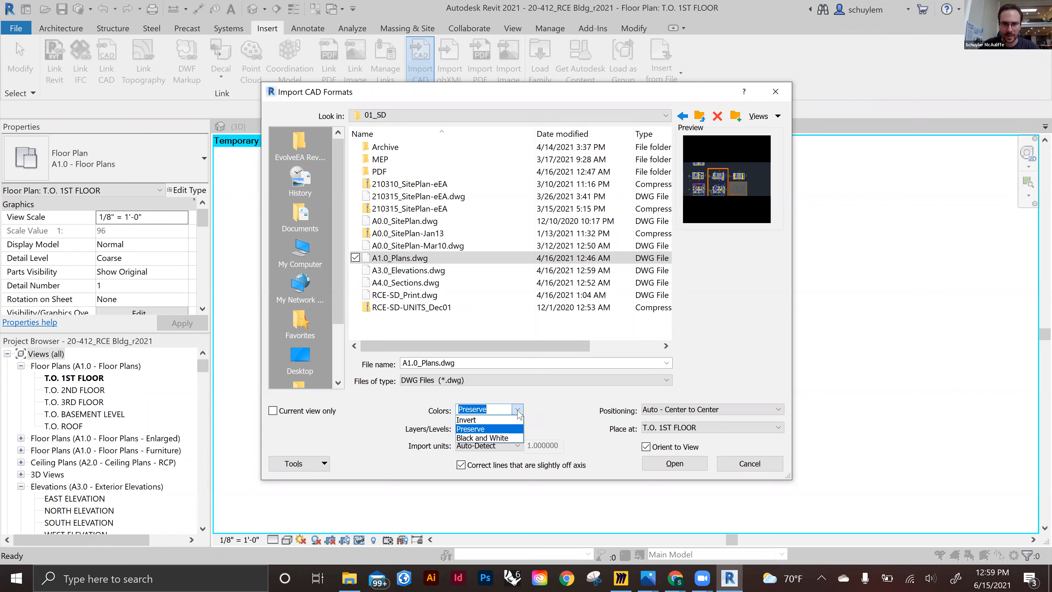
{"action": "left_click", "coordinate": [503, 439]}
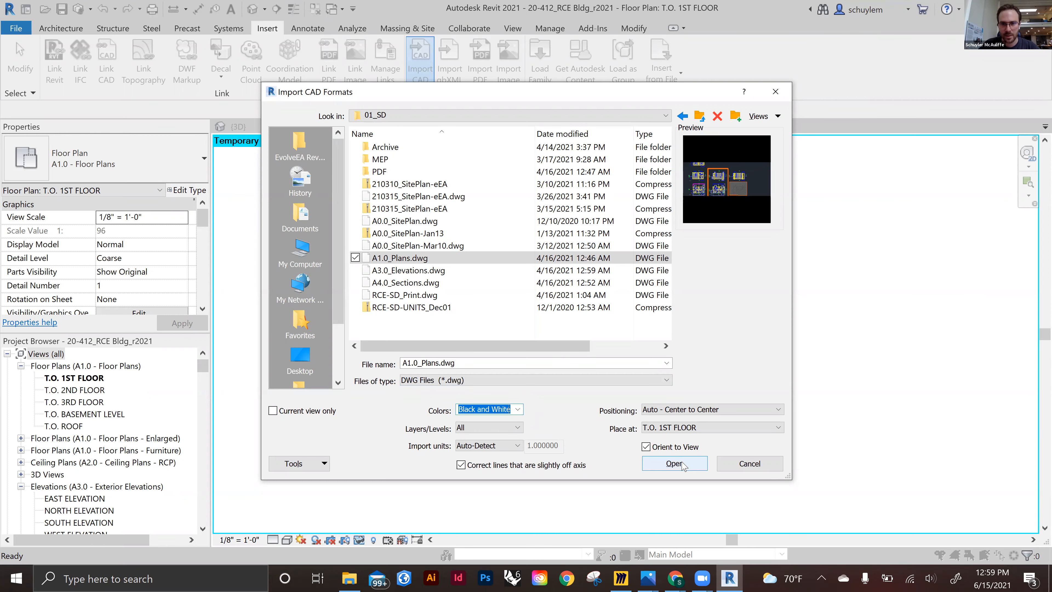
{"action": "left_click", "coordinate": [765, 465]}
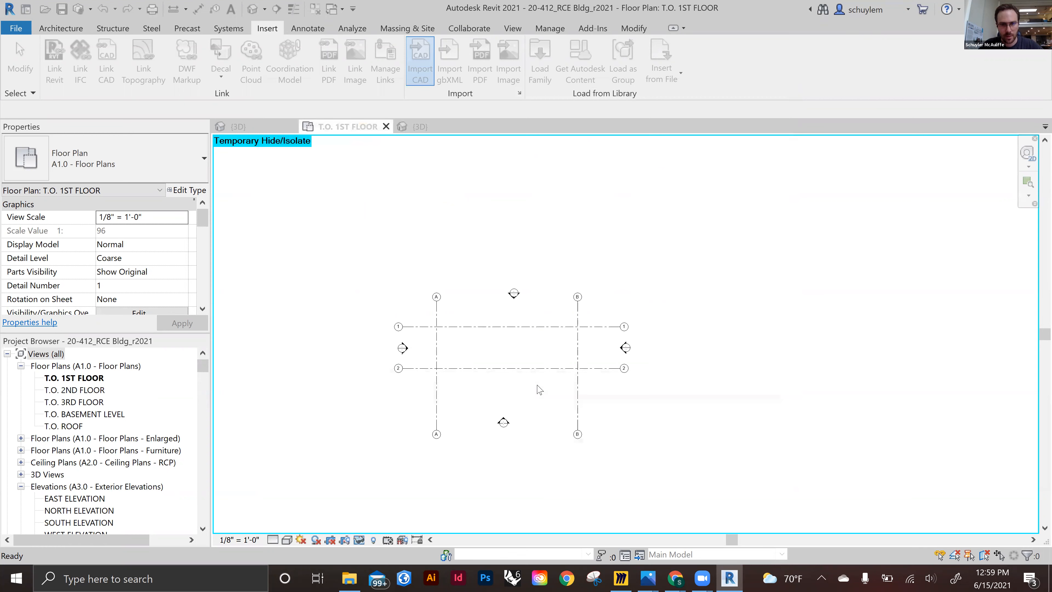
{"action": "key", "text": "v"}
{"action": "key", "text": "v"}
{"action": "key", "text": "Escape"}
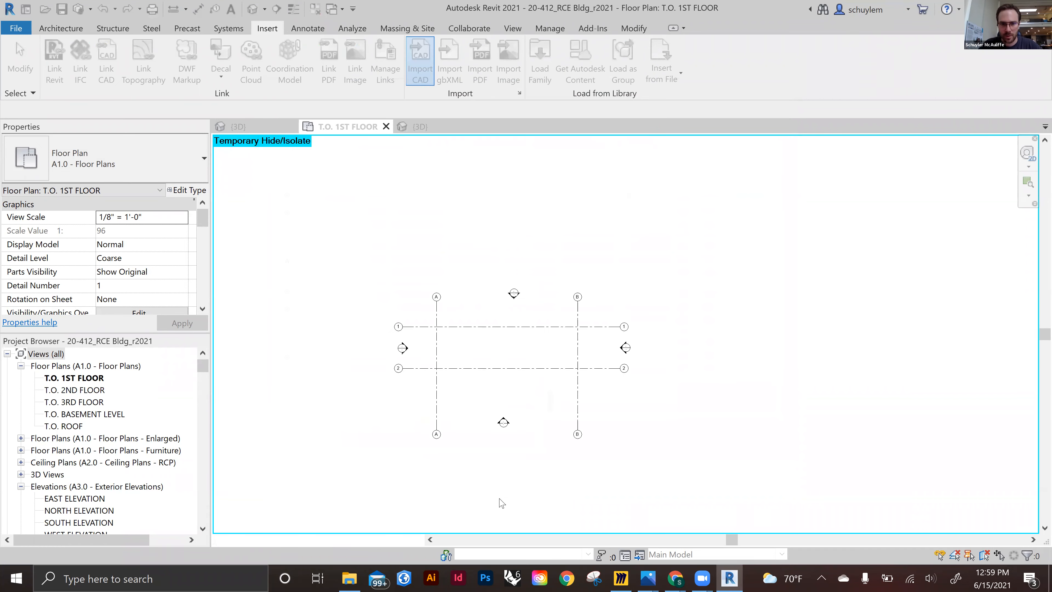
Reset the temporary hide/isolate so the imported A1.0_Plans drawing shows in the T.O. 1ST FLOOR plan
{"action": "left_click", "coordinate": [359, 540]}
{"action": "left_click", "coordinate": [414, 526]}
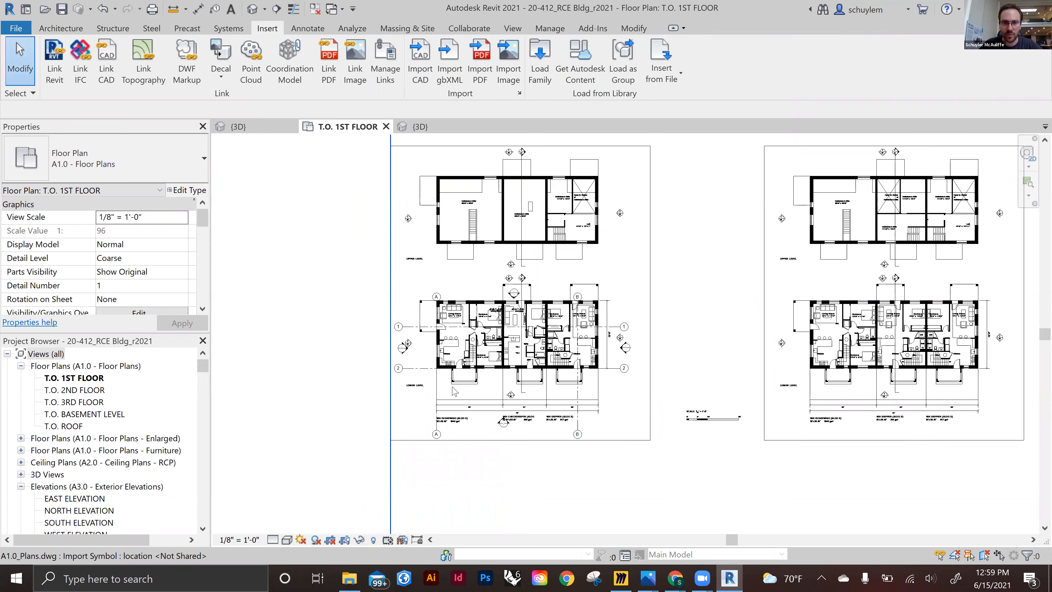
Inspect how grid A lines up with the upper-left outer wall corner of the imported plan
{"action": "scroll", "coordinate": [456, 391], "scroll_direction": "up", "scroll_amount": 3}
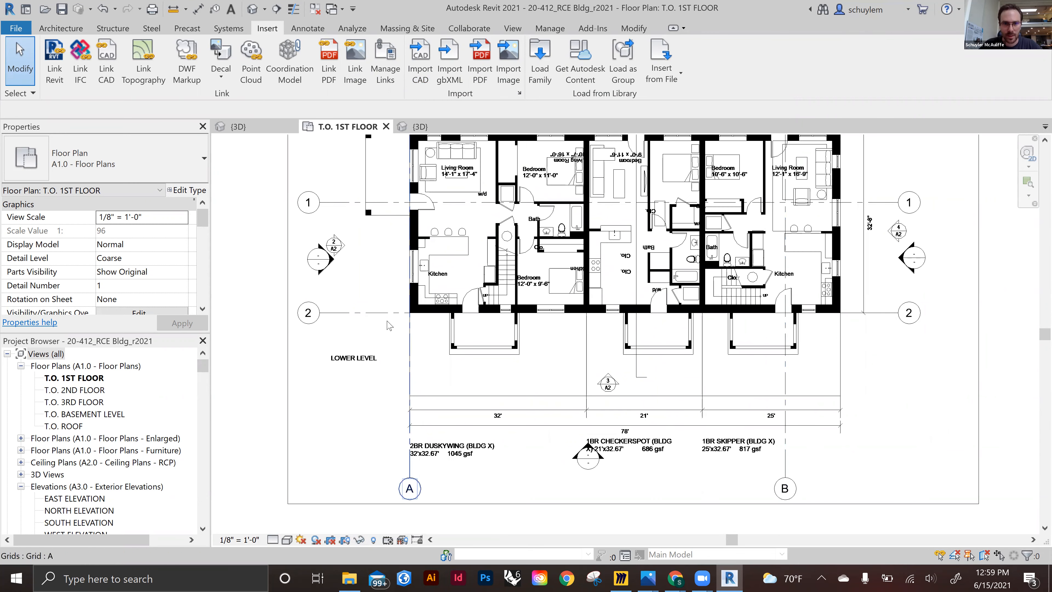
{"action": "left_click", "coordinate": [408, 333]}
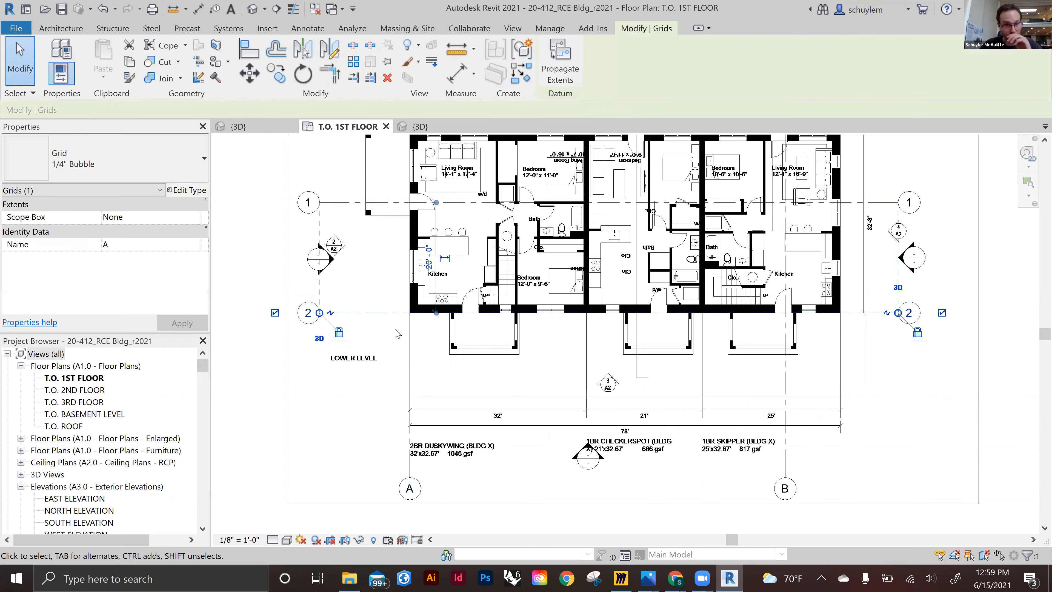
{"action": "scroll", "coordinate": [399, 396], "scroll_direction": "down", "scroll_amount": 3}
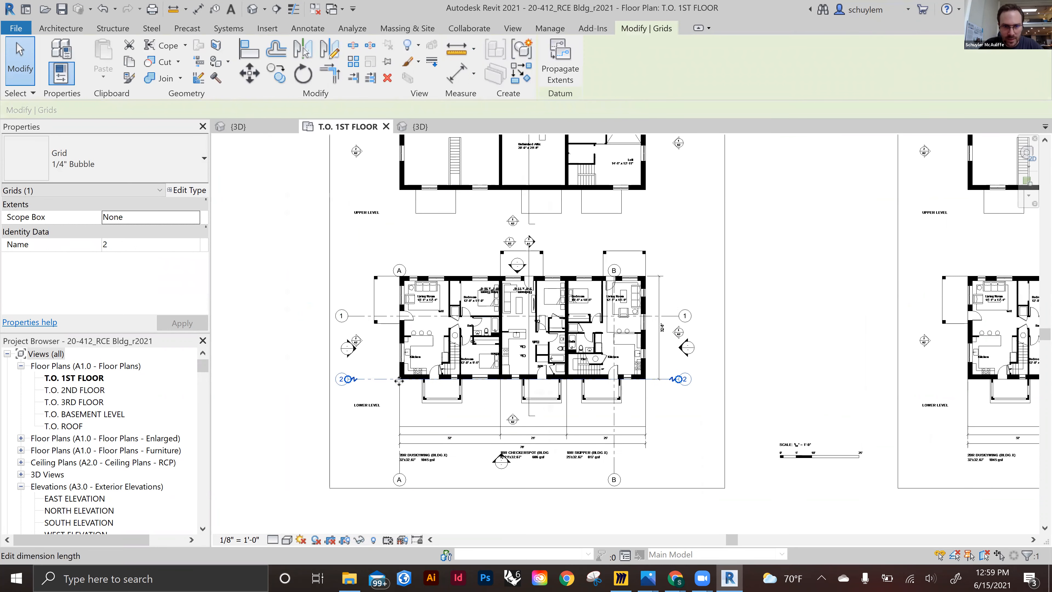
{"action": "left_click", "coordinate": [400, 290]}
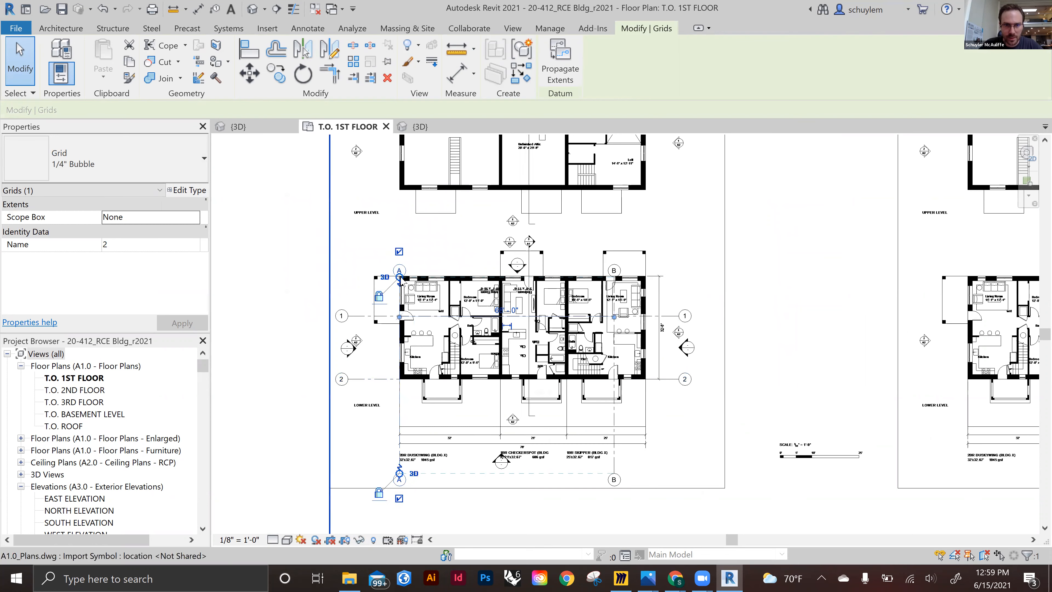
{"action": "left_click_drag", "start_coordinate": [399, 234], "coordinate": [399, 228]}
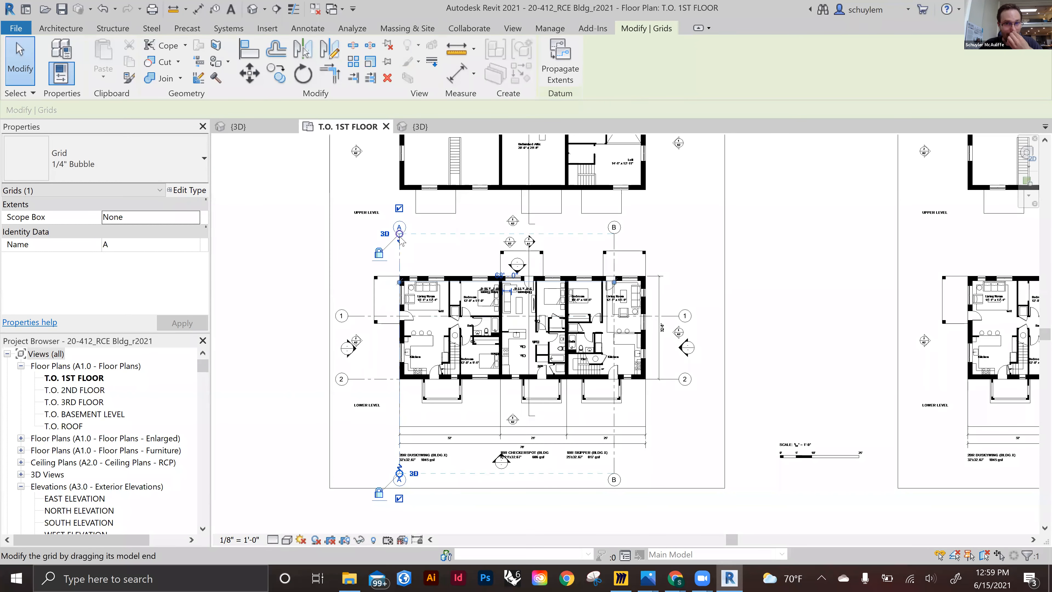
{"action": "scroll", "coordinate": [393, 301], "scroll_direction": "up", "scroll_amount": 8}
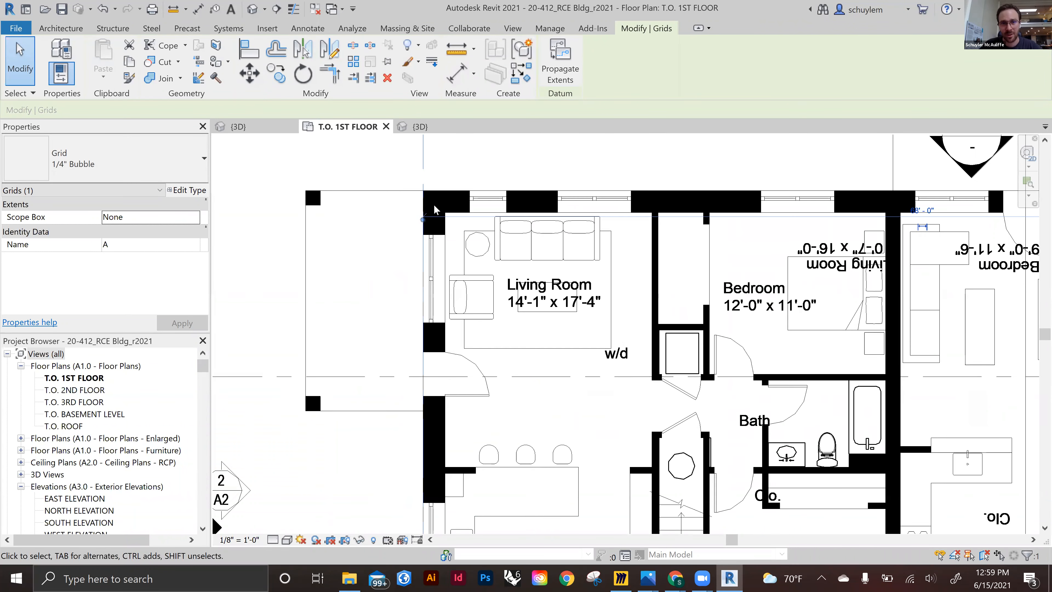
{"action": "scroll", "coordinate": [428, 196], "scroll_direction": "up", "scroll_amount": 3}
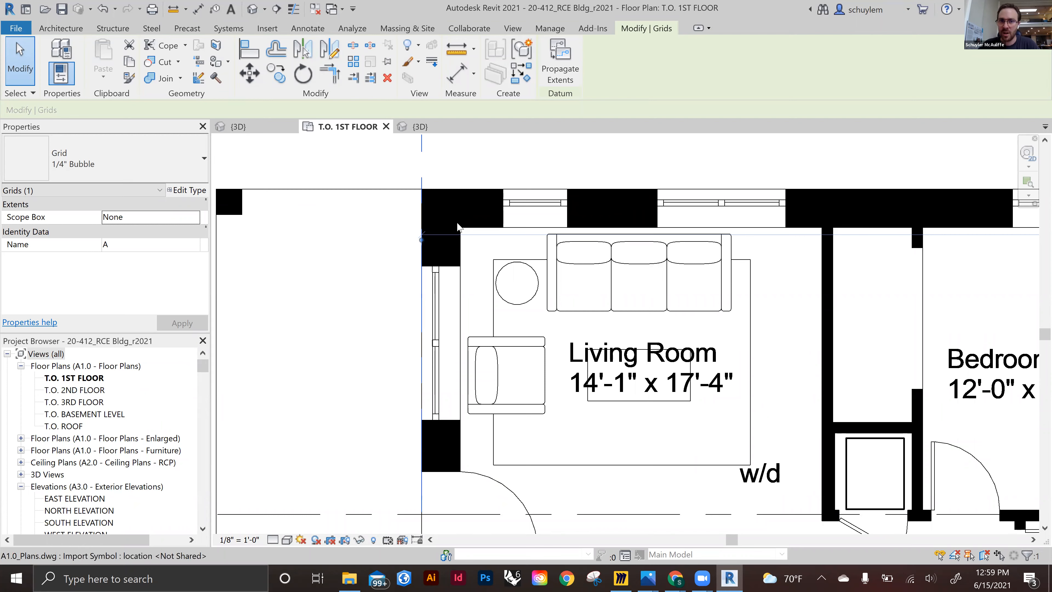
{"action": "key", "text": "Escape"}
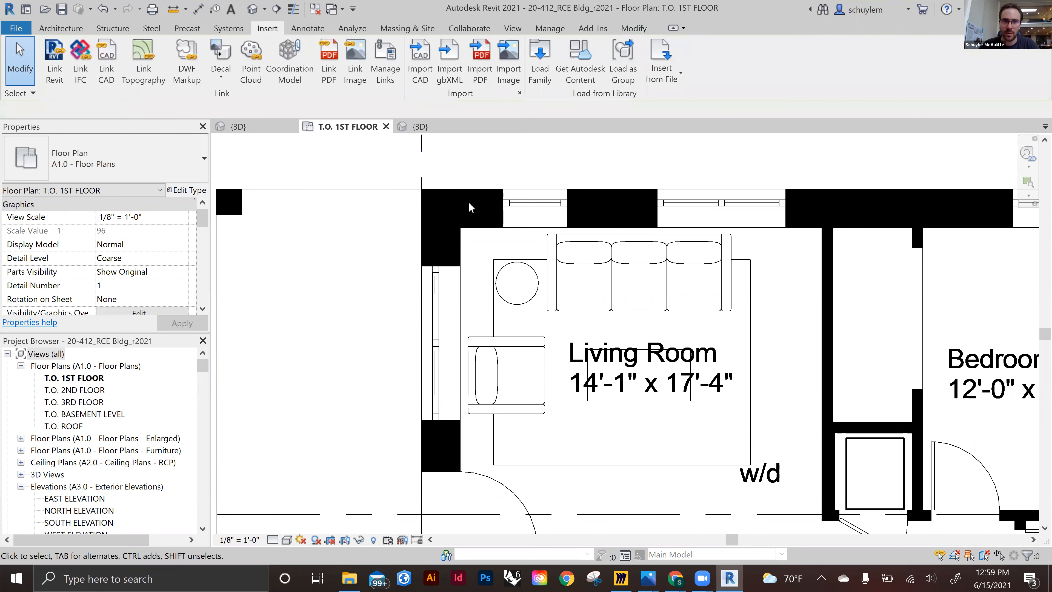
Select the imported drawing and measure the offset between grid A and the outer wall corner
{"action": "left_click", "coordinate": [487, 193]}
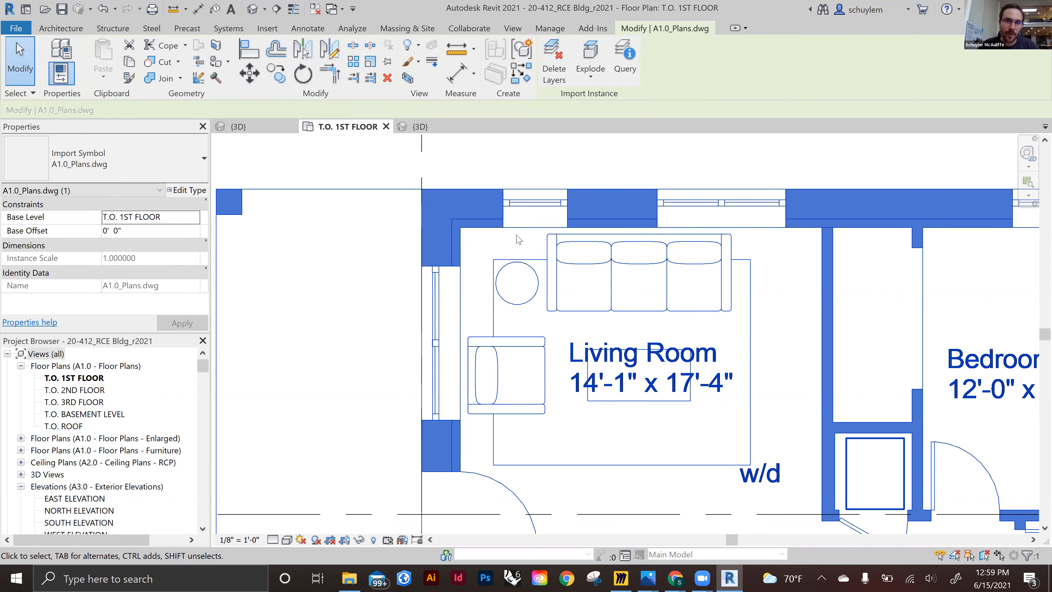
{"action": "scroll", "coordinate": [439, 254], "scroll_direction": "up", "scroll_amount": 2}
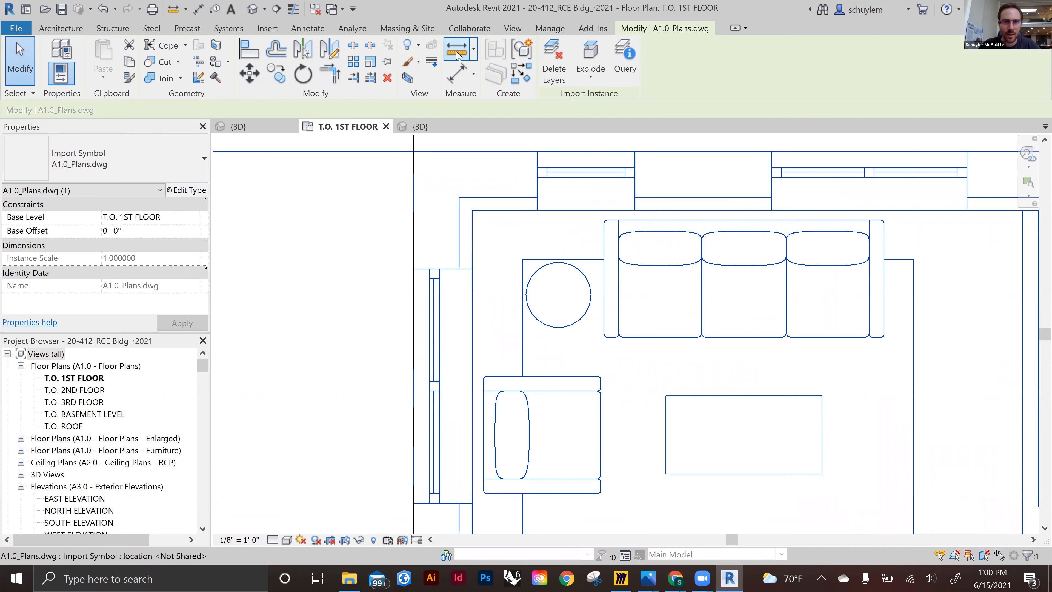
{"action": "key", "text": "Escape"}
{"action": "left_click", "coordinate": [414, 268]}
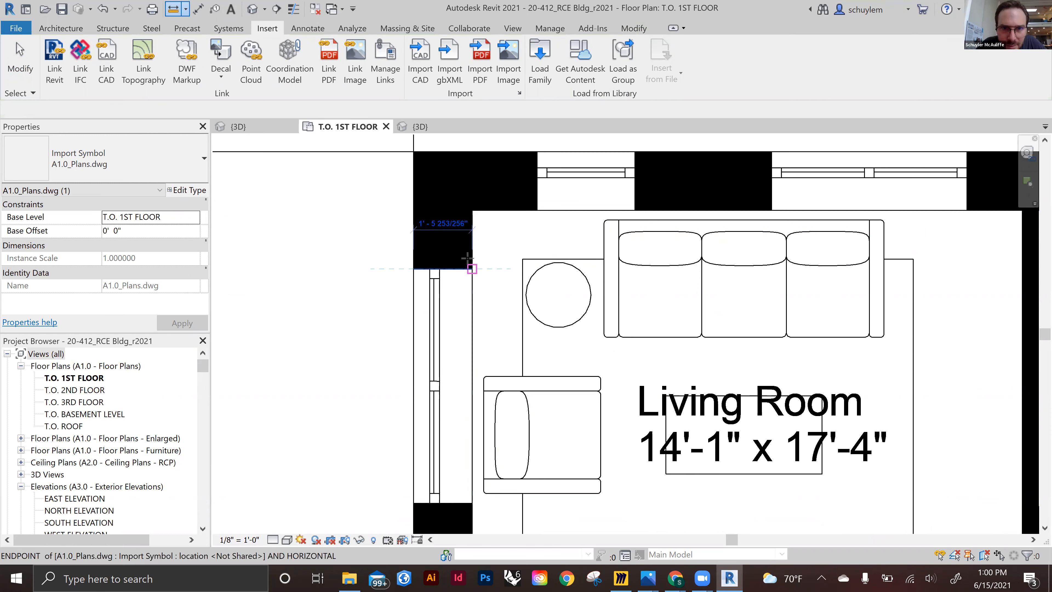
{"action": "key", "text": "Escape"}
{"action": "key", "text": "Escape"}
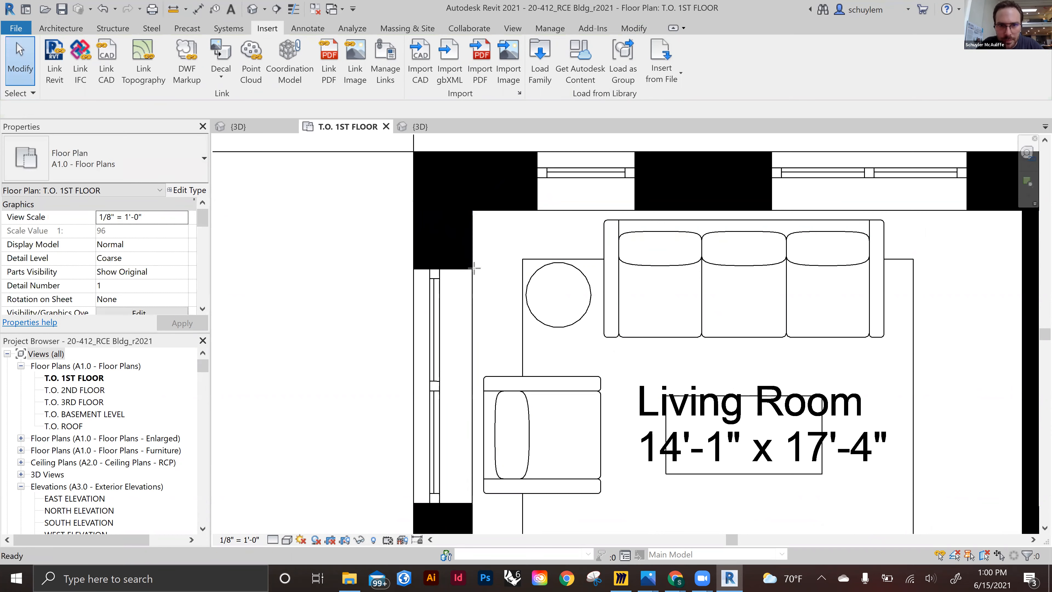
Draw a vertical red detail line about 3' 3" long through the corner wall of the first unit
{"action": "key", "text": "d"}
{"action": "key", "text": "l"}
{"action": "left_click", "coordinate": [460, 255]}
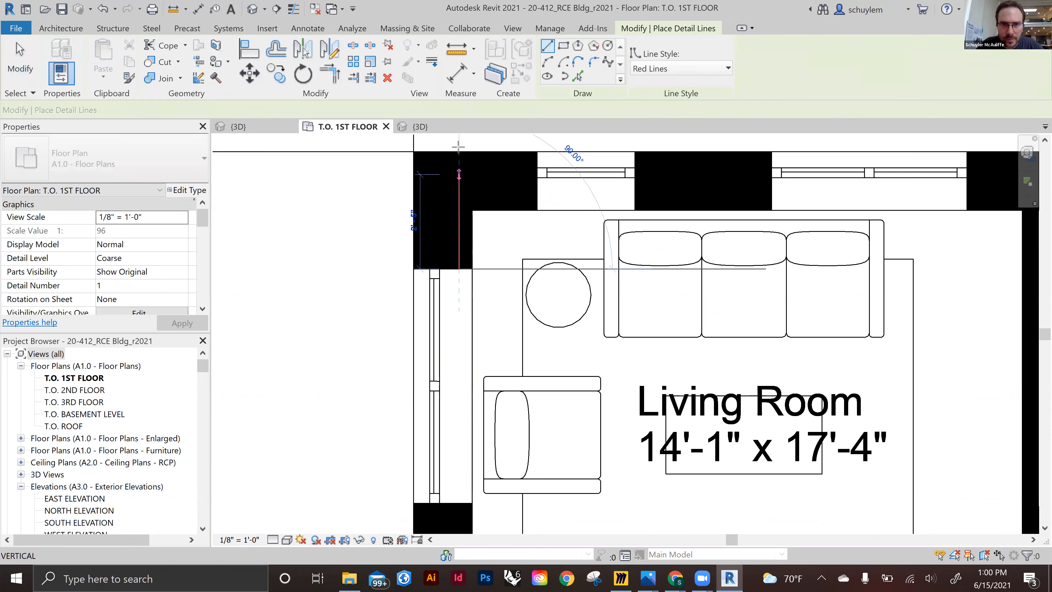
{"action": "left_click", "coordinate": [459, 143]}
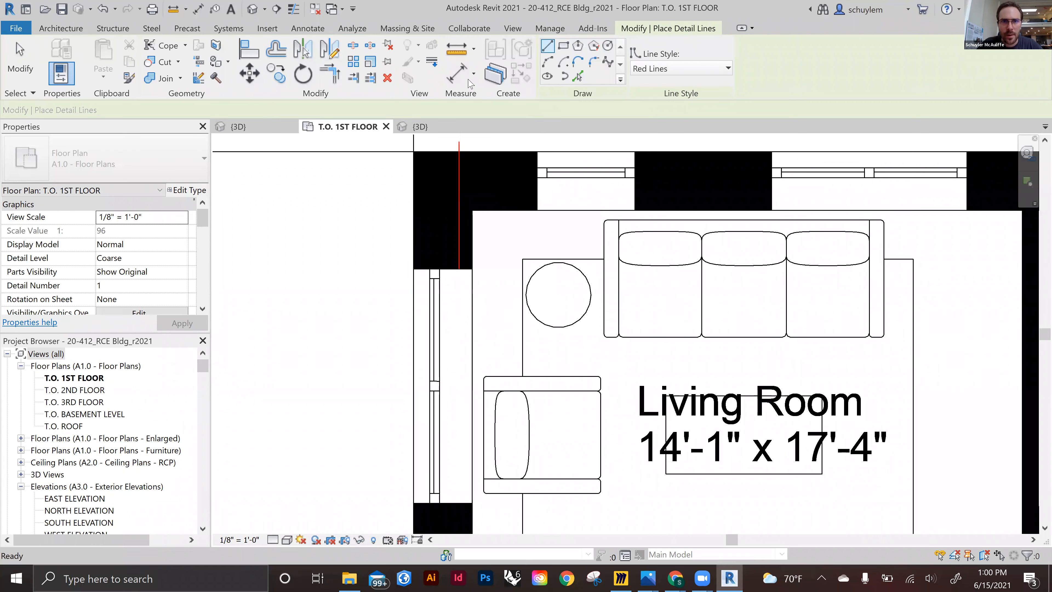
{"action": "key", "text": "Escape"}
{"action": "key", "text": "Escape"}
Measure the distance from grid A to the red detail line, about 1' 2"
{"action": "key", "text": "d"}
{"action": "key", "text": "i"}
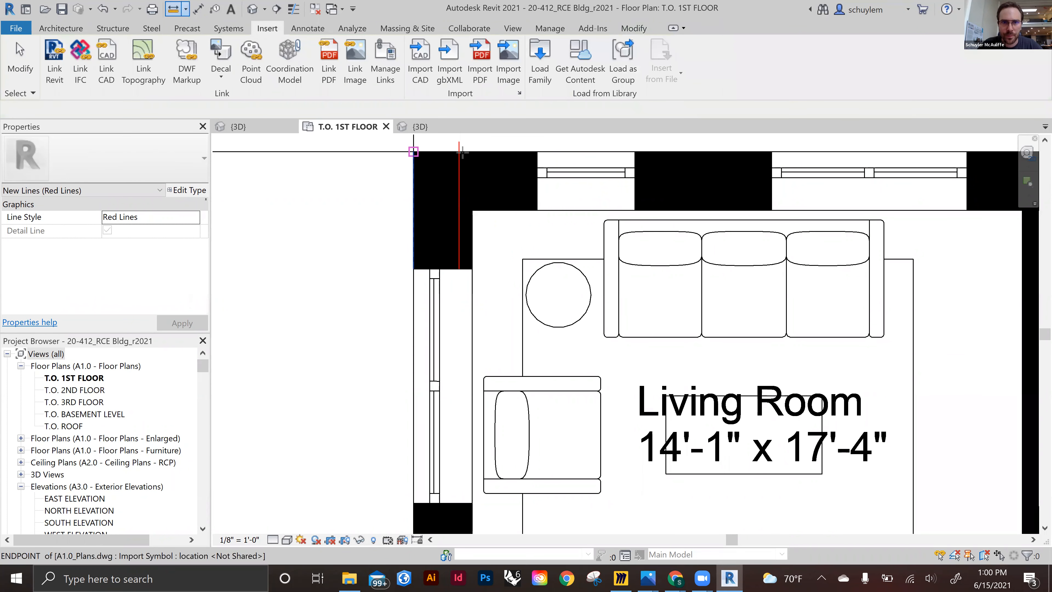
{"action": "middle_click_drag", "start_coordinate": [470, 235], "coordinate": [385, 355]}
{"action": "scroll", "coordinate": [389, 230], "scroll_direction": "up", "scroll_amount": 1}
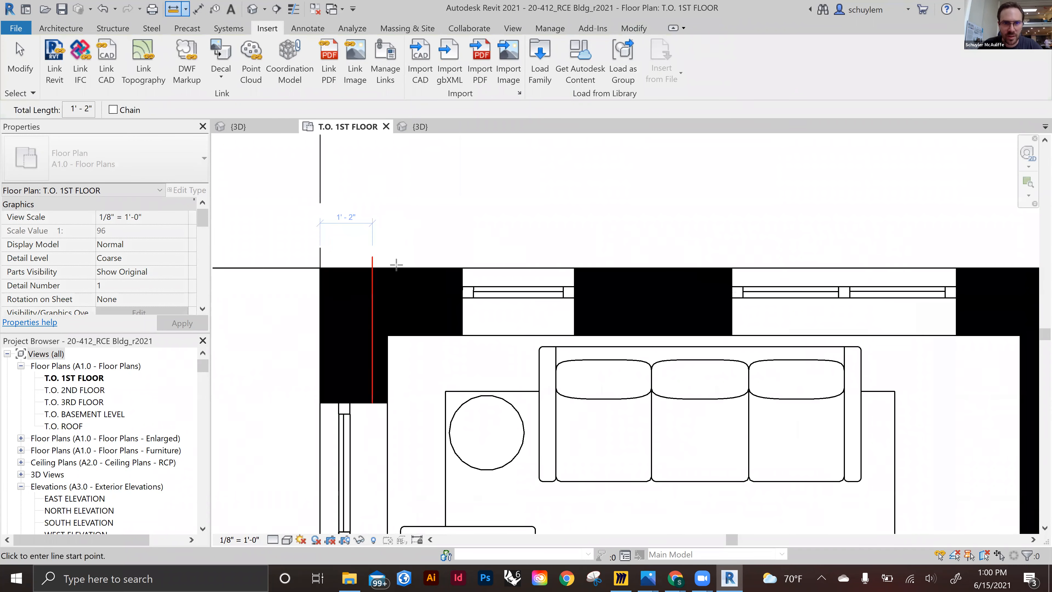
{"action": "key", "text": "Escape"}
{"action": "key", "text": "Escape"}
Select the red detail line and delete it
{"action": "left_click", "coordinate": [420, 271]}
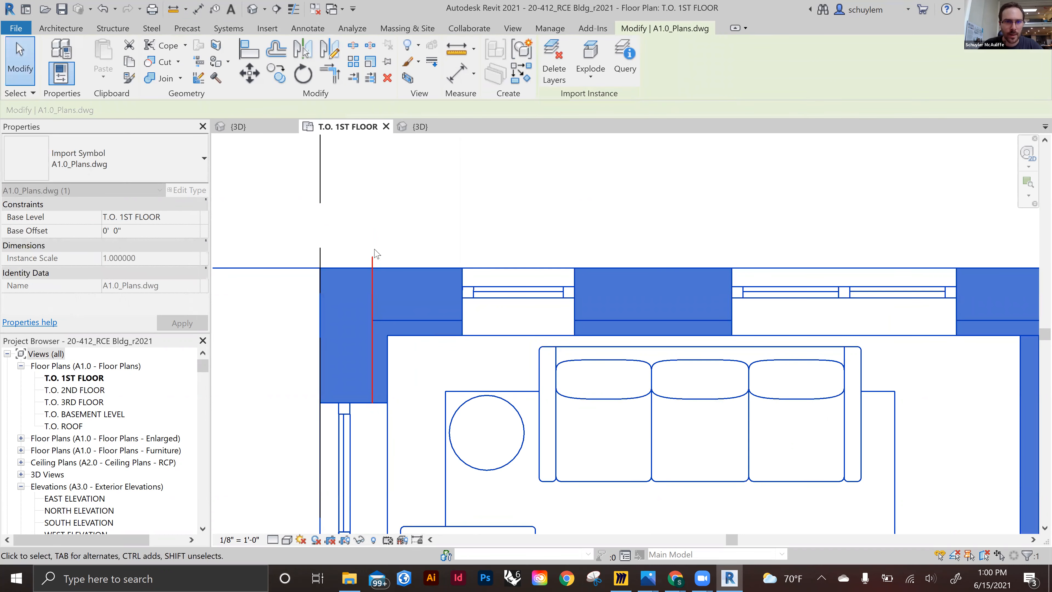
{"action": "left_click", "coordinate": [373, 262]}
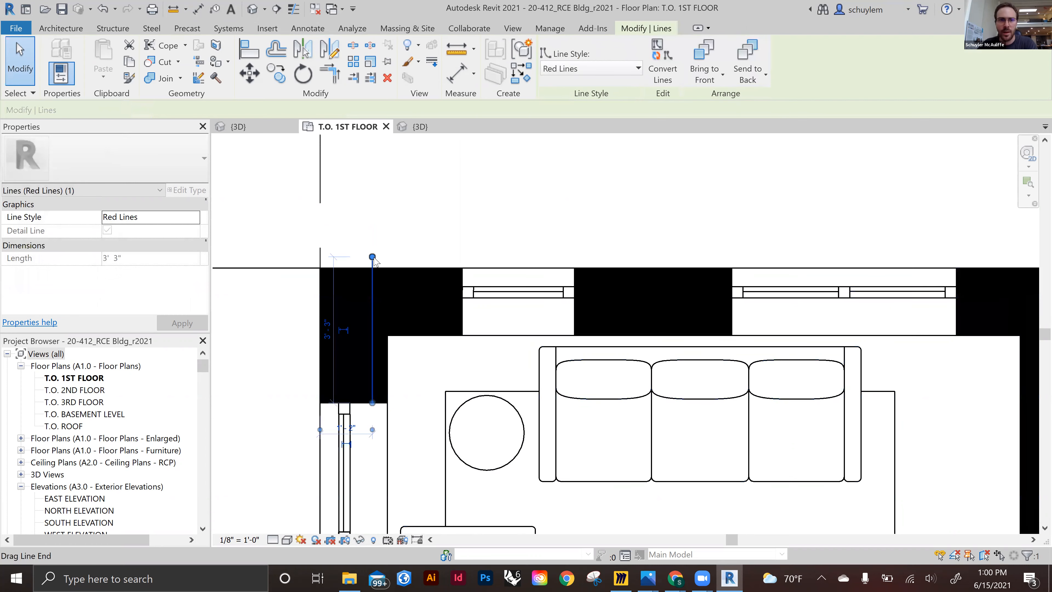
{"action": "key", "text": "Escape"}
Select grid A and drag it onto the outer face of the plan's west wall
{"action": "scroll", "coordinate": [352, 270], "scroll_direction": "down", "scroll_amount": 4}
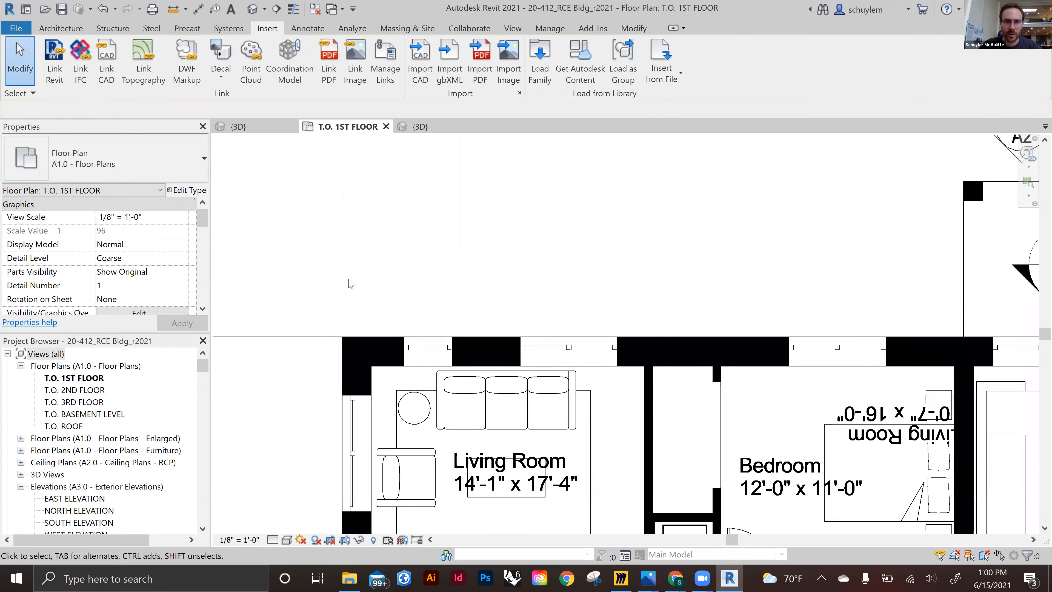
{"action": "left_click", "coordinate": [343, 286]}
{"action": "scroll", "coordinate": [373, 269], "scroll_direction": "down", "scroll_amount": 5}
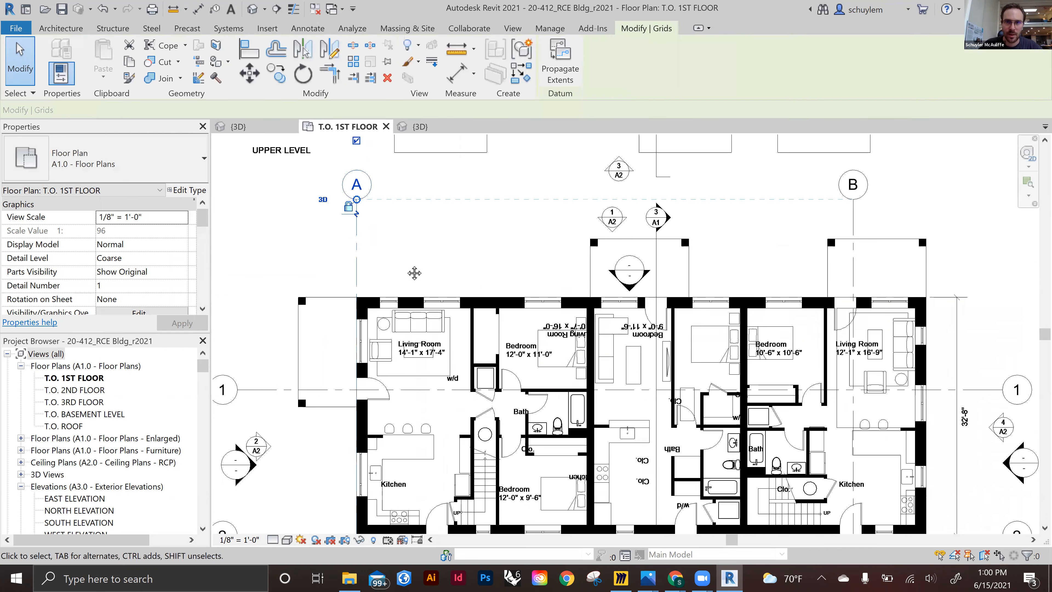
{"action": "scroll", "coordinate": [404, 309], "scroll_direction": "up", "scroll_amount": 2}
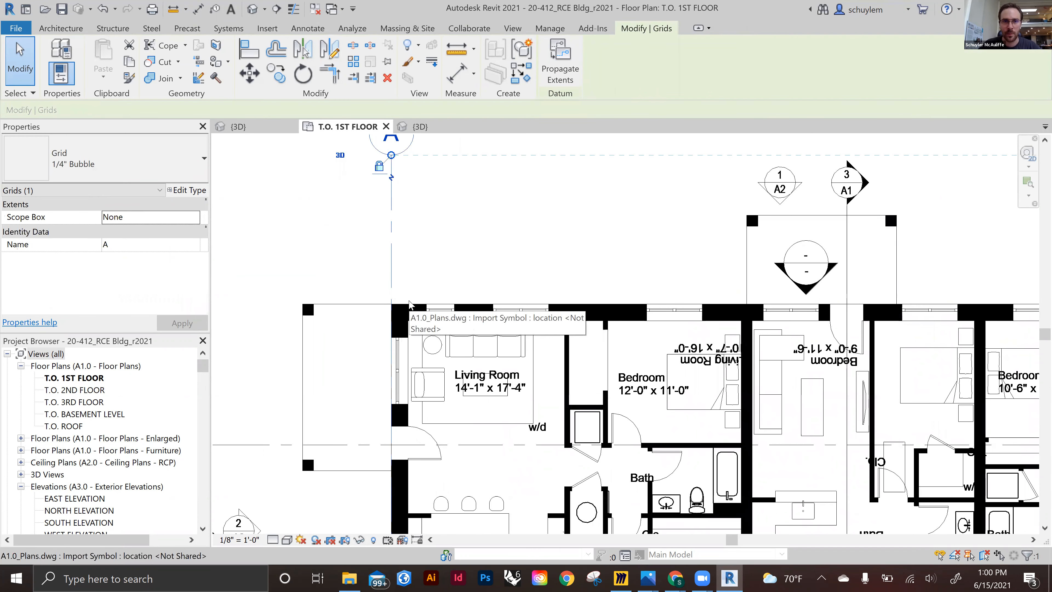
{"action": "middle_click_drag", "start_coordinate": [462, 342], "coordinate": [416, 339]}
{"action": "scroll", "coordinate": [345, 331], "scroll_direction": "up", "scroll_amount": 2}
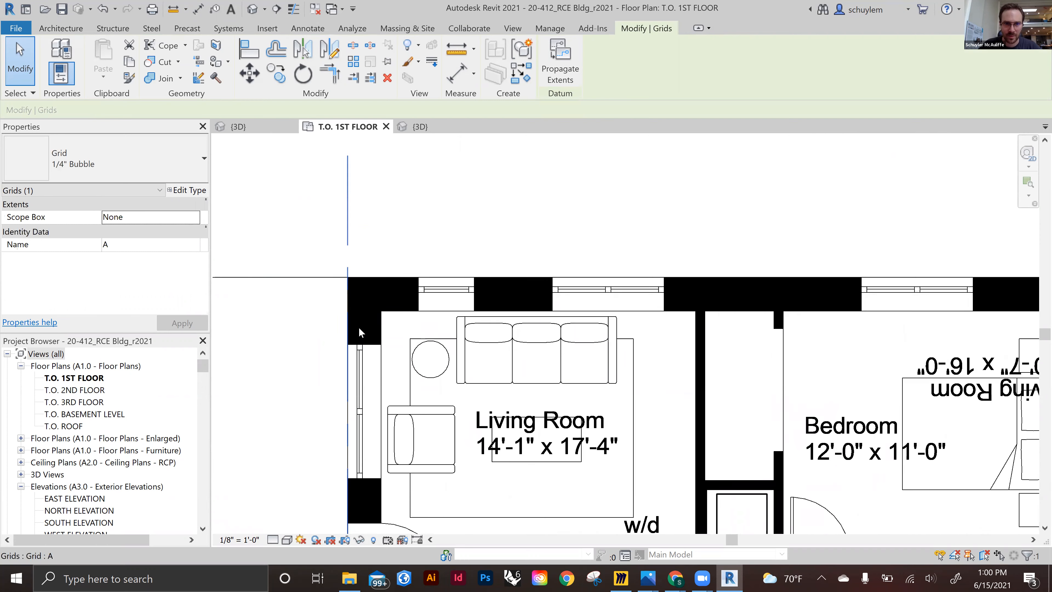
{"action": "scroll", "coordinate": [359, 306], "scroll_direction": "up", "scroll_amount": 2}
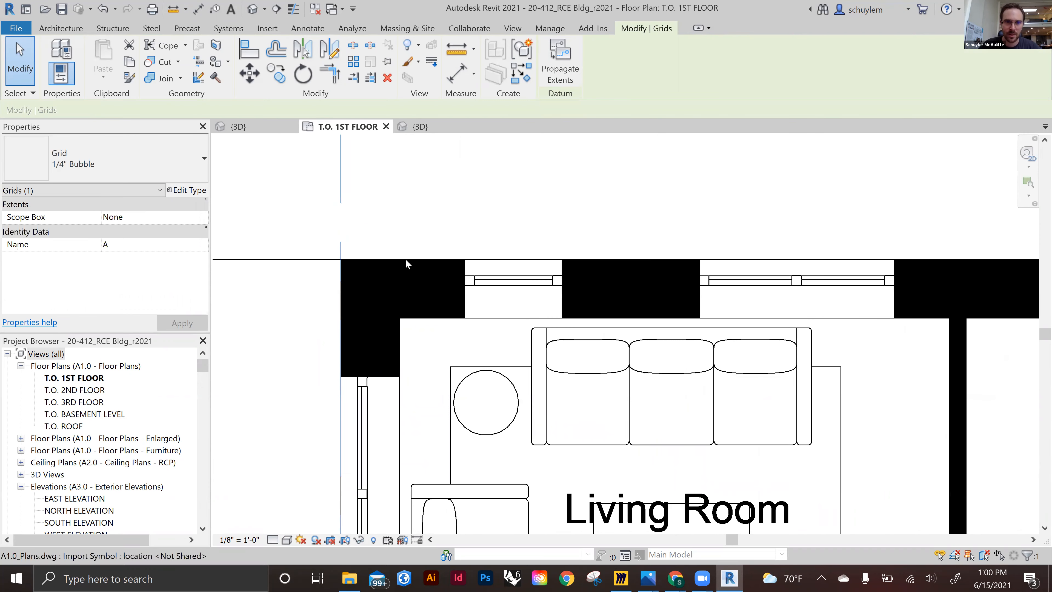
Move grid B onto the partition wall between the first unit's living room and bedroom
{"action": "left_click", "coordinate": [407, 264]}
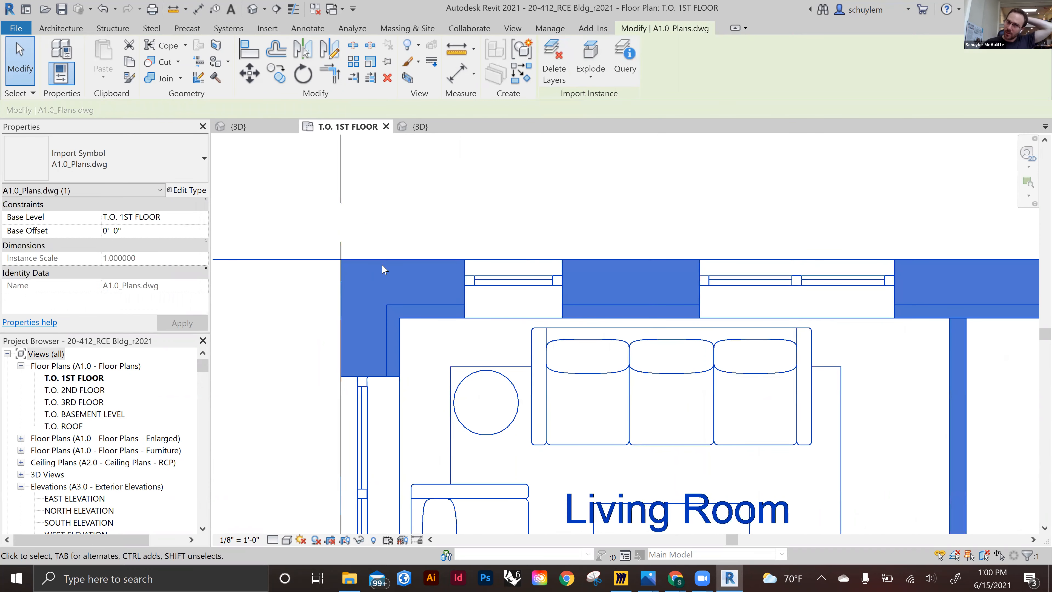
{"action": "scroll", "coordinate": [385, 259], "scroll_direction": "down", "scroll_amount": 5}
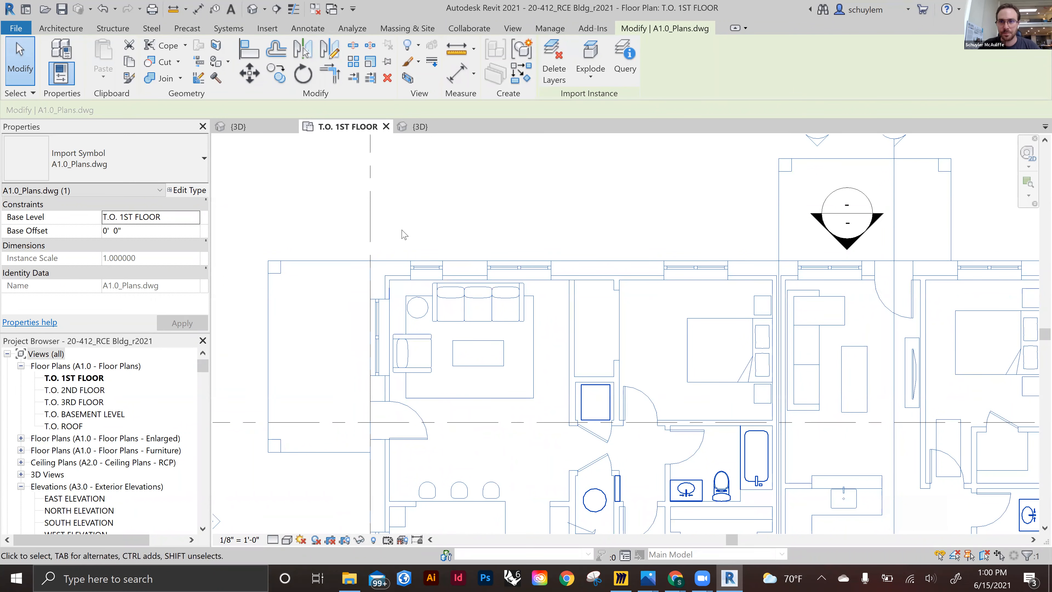
{"action": "scroll", "coordinate": [414, 259], "scroll_direction": "down", "scroll_amount": 5}
{"action": "middle_click_drag", "start_coordinate": [446, 276], "coordinate": [422, 285]}
{"action": "scroll", "coordinate": [423, 285], "scroll_direction": "up", "scroll_amount": 2}
{"action": "middle_click_drag", "start_coordinate": [746, 262], "coordinate": [546, 248]}
{"action": "left_click", "coordinate": [662, 189]}
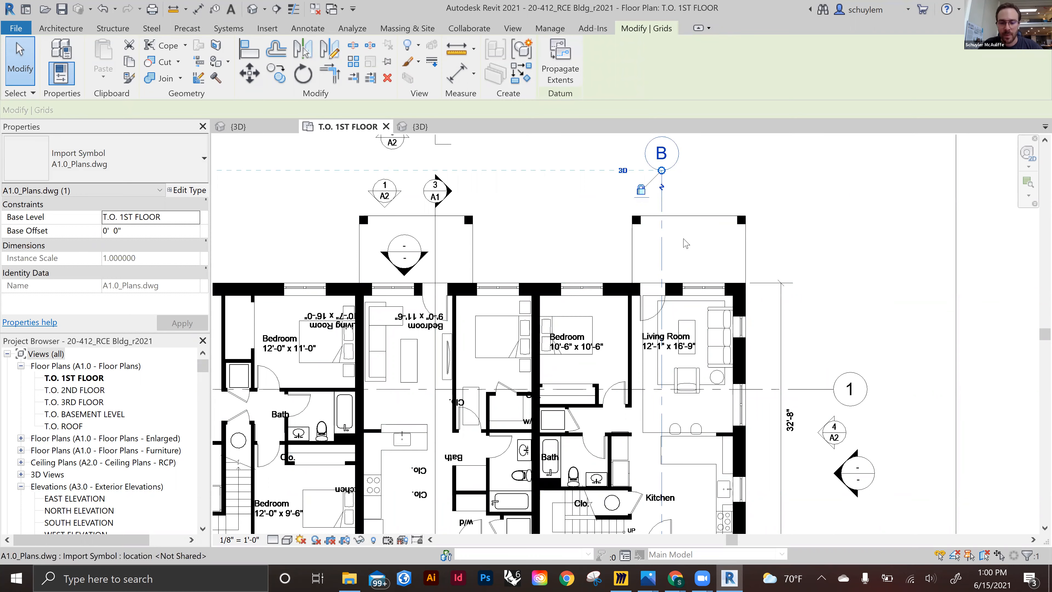
{"action": "key", "text": "m"}
{"action": "key", "text": "v"}
{"action": "left_click", "coordinate": [662, 282]}
{"action": "middle_click_drag", "start_coordinate": [332, 282], "coordinate": [582, 280]}
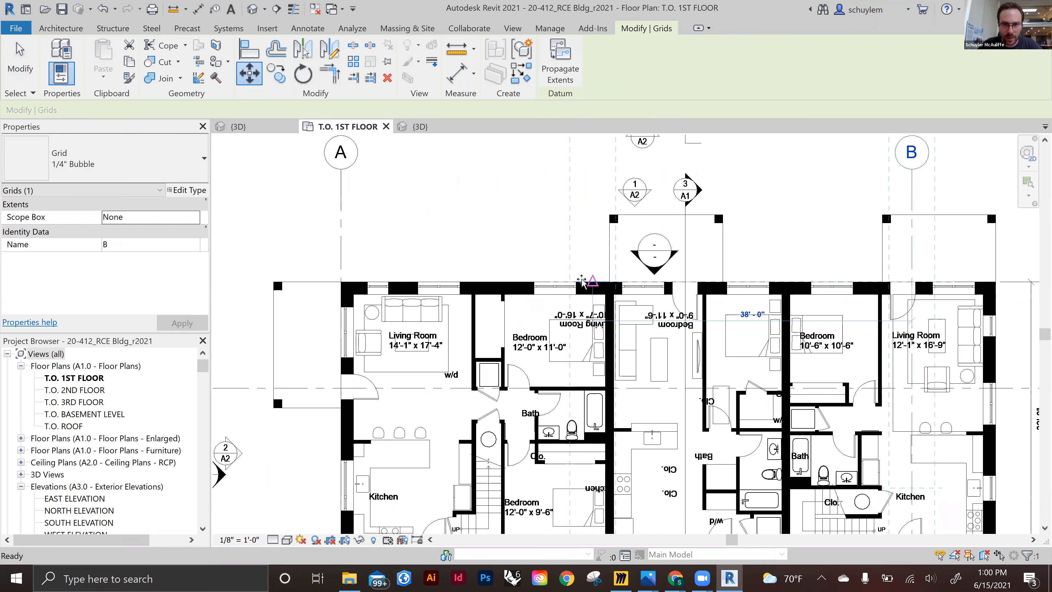
{"action": "left_click", "coordinate": [475, 284]}
Move grid B again to align it precisely with that partition wall's line
{"action": "scroll", "coordinate": [477, 285], "scroll_direction": "up", "scroll_amount": 5}
{"action": "scroll", "coordinate": [475, 361], "scroll_direction": "up", "scroll_amount": 4}
{"action": "key", "text": "m"}
{"action": "key", "text": "v"}
{"action": "scroll", "coordinate": [464, 359], "scroll_direction": "up", "scroll_amount": 2}
{"action": "left_click", "coordinate": [439, 355]}
{"action": "left_click", "coordinate": [367, 348]}
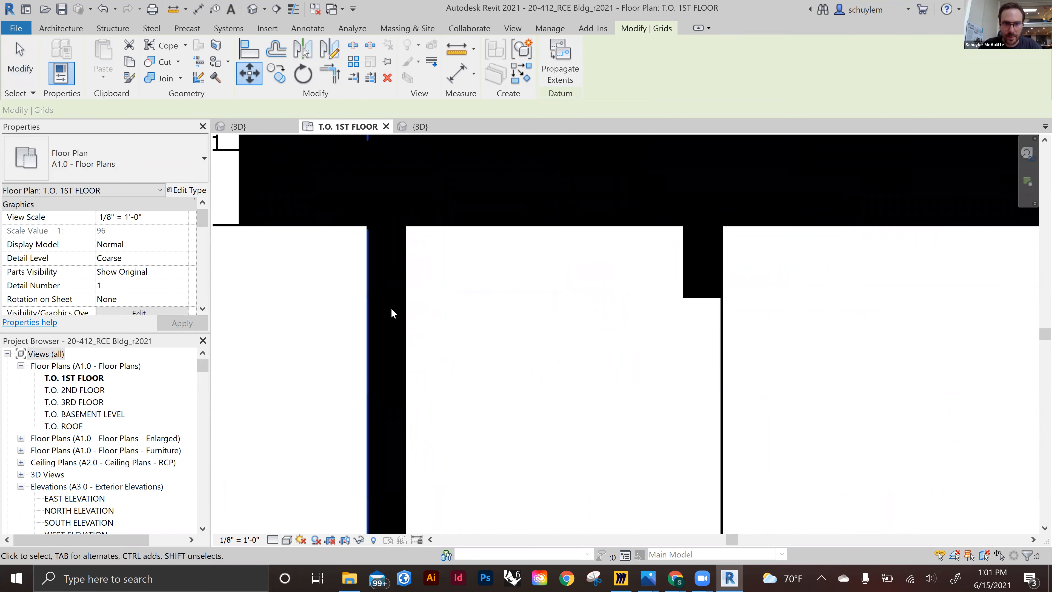
{"action": "scroll", "coordinate": [501, 253], "scroll_direction": "down", "scroll_amount": 6}
{"action": "middle_click_drag", "start_coordinate": [422, 268], "coordinate": [421, 269]}
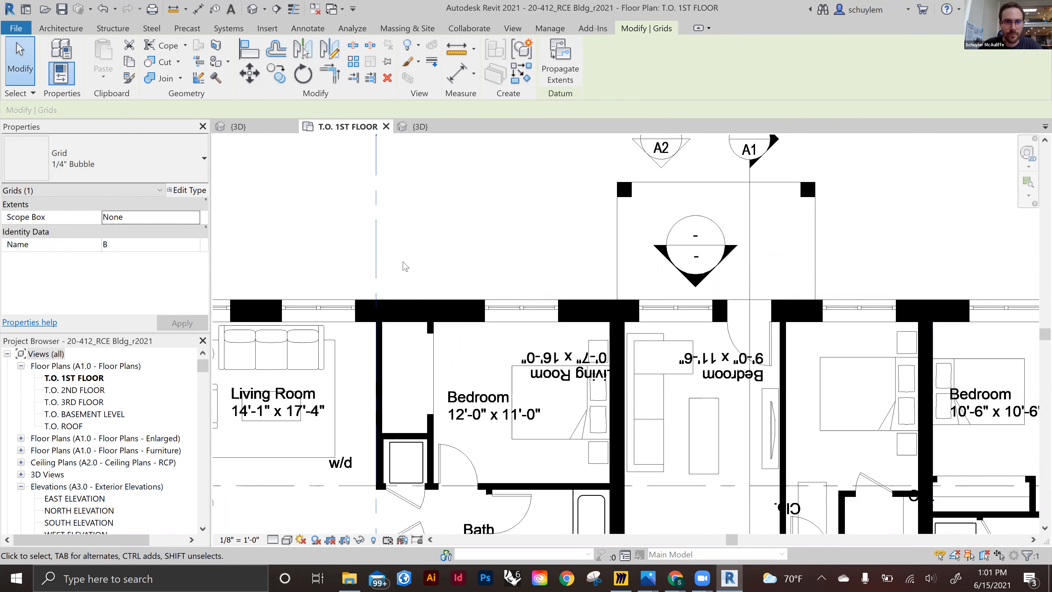
Copy grid B 16' 5" to the right onto the next partition wall
{"action": "left_click", "coordinate": [286, 85]}
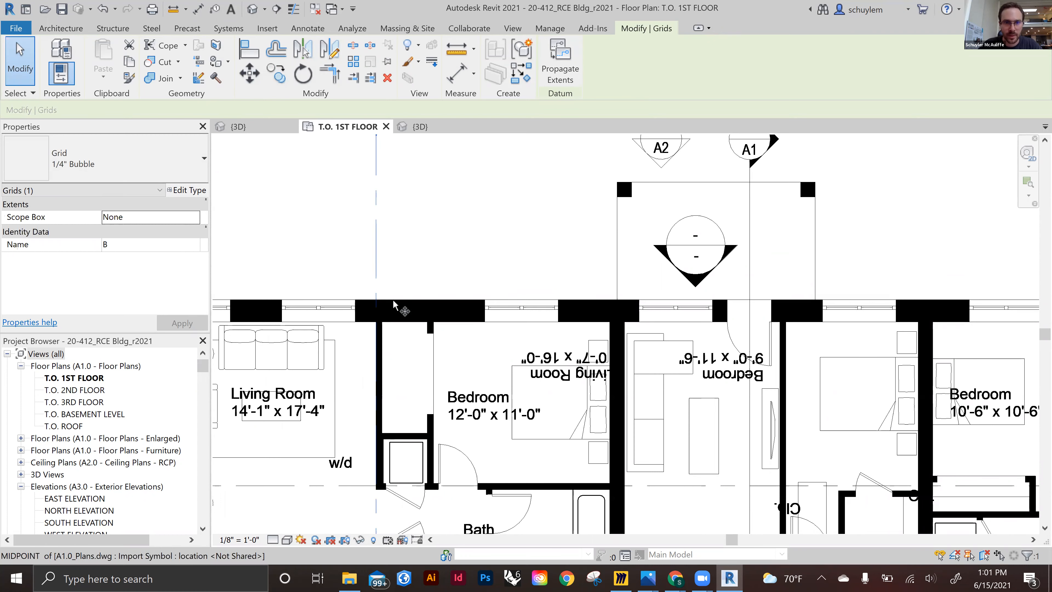
{"action": "left_click", "coordinate": [378, 302]}
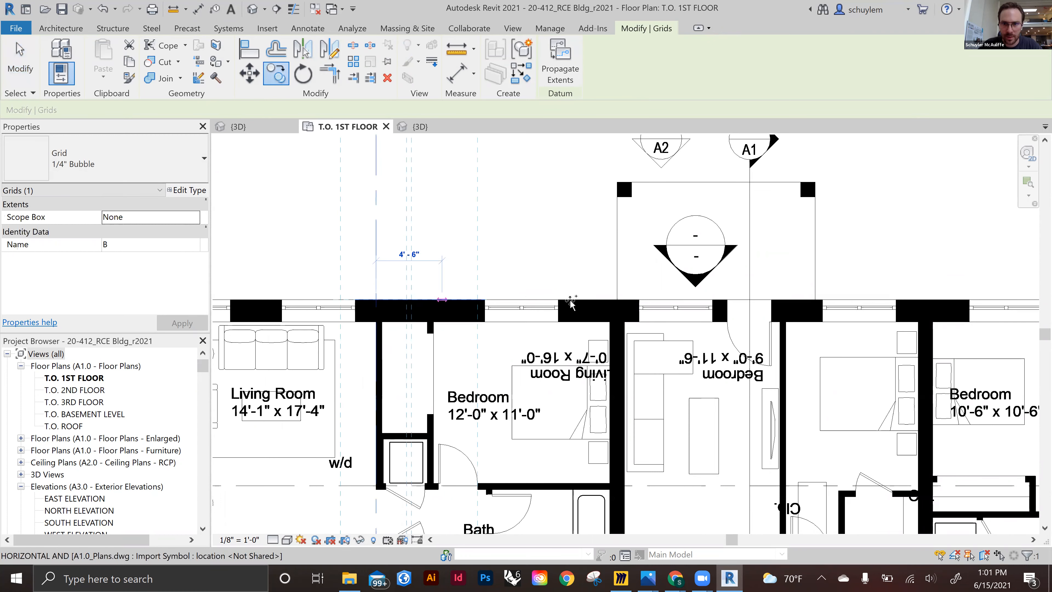
{"action": "left_click", "coordinate": [597, 305]}
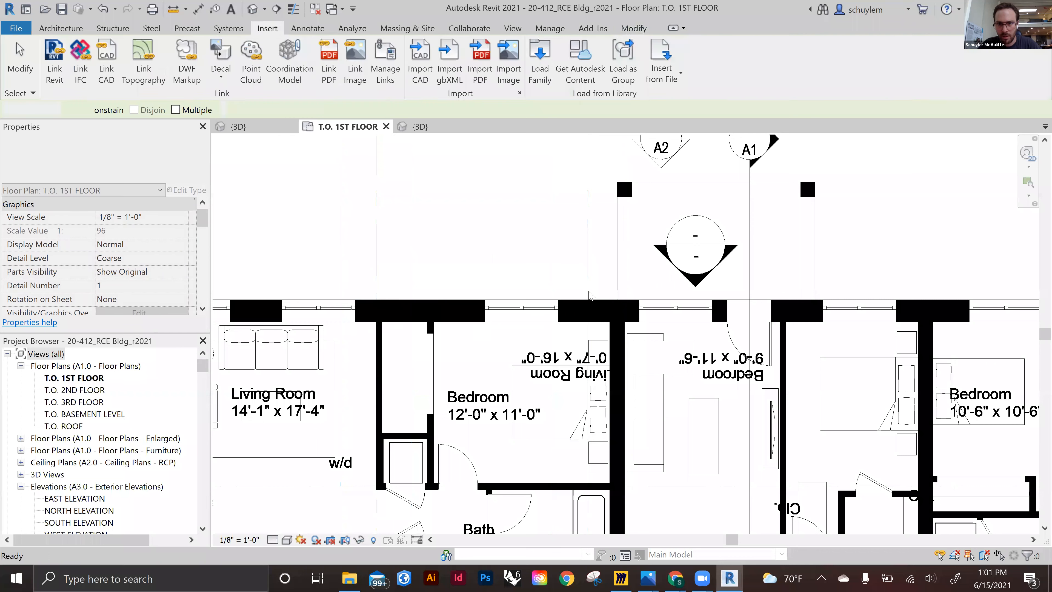
Adjust the copied grid 3 so it sits on the next partition wall
{"action": "scroll", "coordinate": [596, 331], "scroll_direction": "up", "scroll_amount": 2}
{"action": "scroll", "coordinate": [603, 325], "scroll_direction": "up", "scroll_amount": 1}
{"action": "left_click_drag", "start_coordinate": [573, 320], "coordinate": [616, 319]}
{"action": "scroll", "coordinate": [564, 286], "scroll_direction": "down", "scroll_amount": 5}
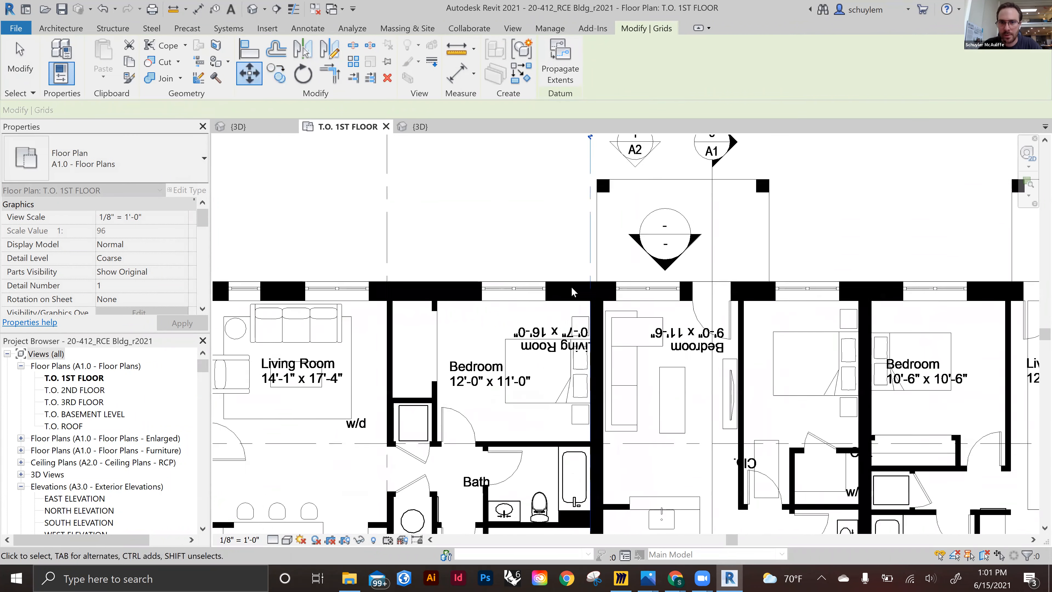
{"action": "scroll", "coordinate": [554, 294], "scroll_direction": "up", "scroll_amount": 5}
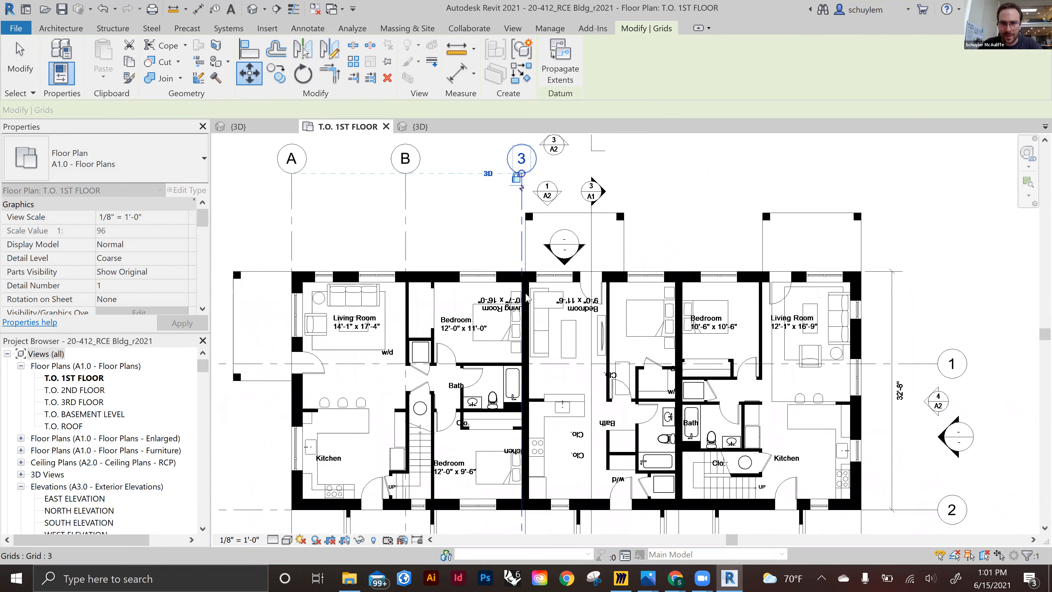
Copy grid 3 about 9'-6" to the right onto the next bedroom wall
{"action": "scroll", "coordinate": [525, 290], "scroll_direction": "up", "scroll_amount": 4}
{"action": "scroll", "coordinate": [525, 290], "scroll_direction": "down", "scroll_amount": 2}
{"action": "middle_click_drag", "start_coordinate": [526, 287], "coordinate": [431, 271]}
{"action": "scroll", "coordinate": [431, 271], "scroll_direction": "down", "scroll_amount": 4}
{"action": "scroll", "coordinate": [375, 199], "scroll_direction": "up", "scroll_amount": 3}
{"action": "middle_click_drag", "start_coordinate": [375, 200], "coordinate": [378, 223]}
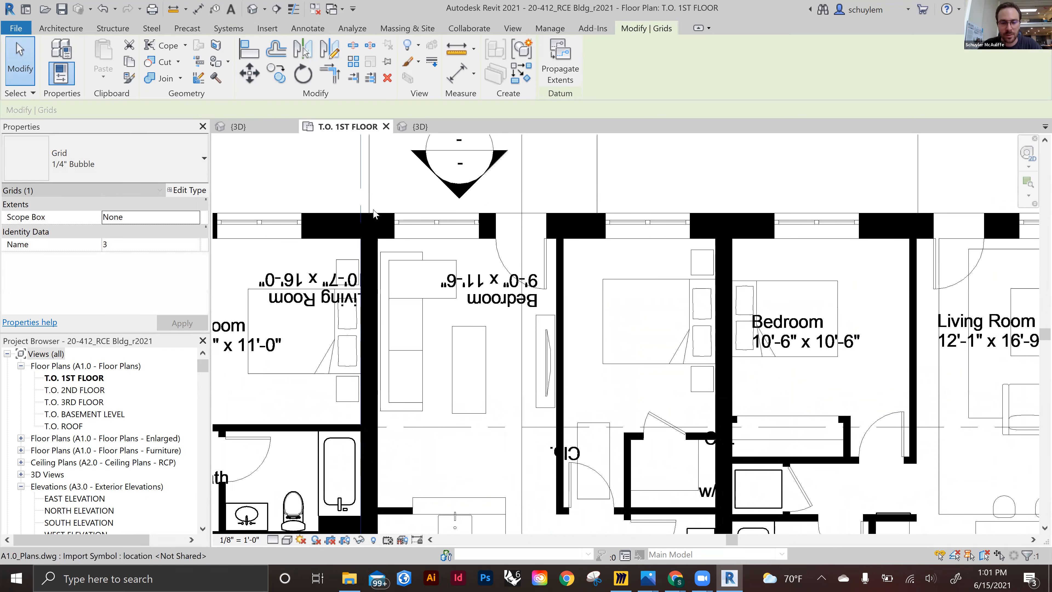
{"action": "left_click", "coordinate": [283, 76]}
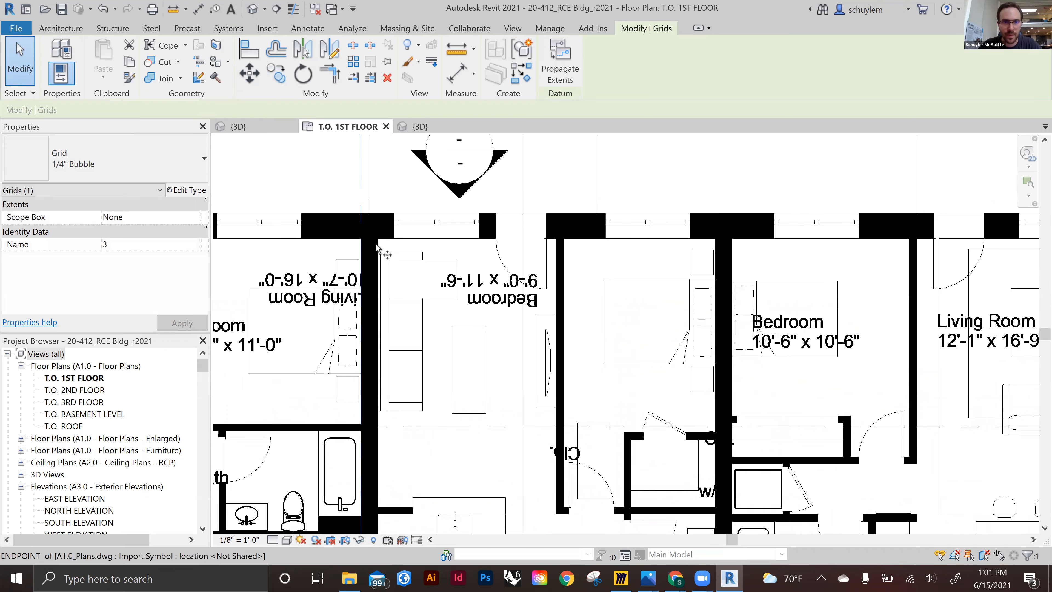
{"action": "left_click", "coordinate": [361, 239]}
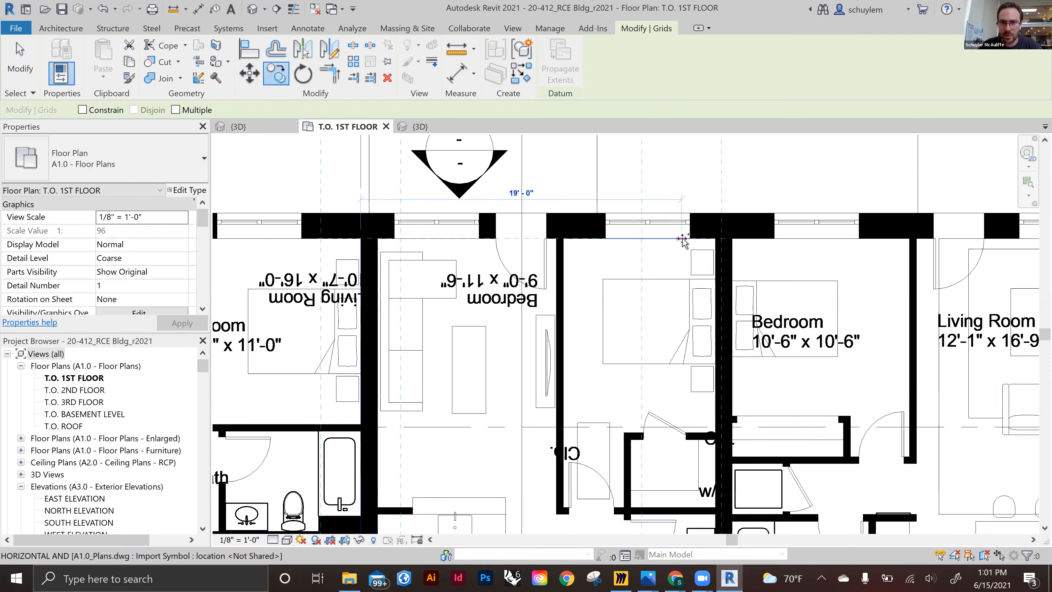
{"action": "scroll", "coordinate": [685, 240], "scroll_direction": "down", "scroll_amount": 2}
{"action": "scroll", "coordinate": [684, 240], "scroll_direction": "up", "scroll_amount": 3}
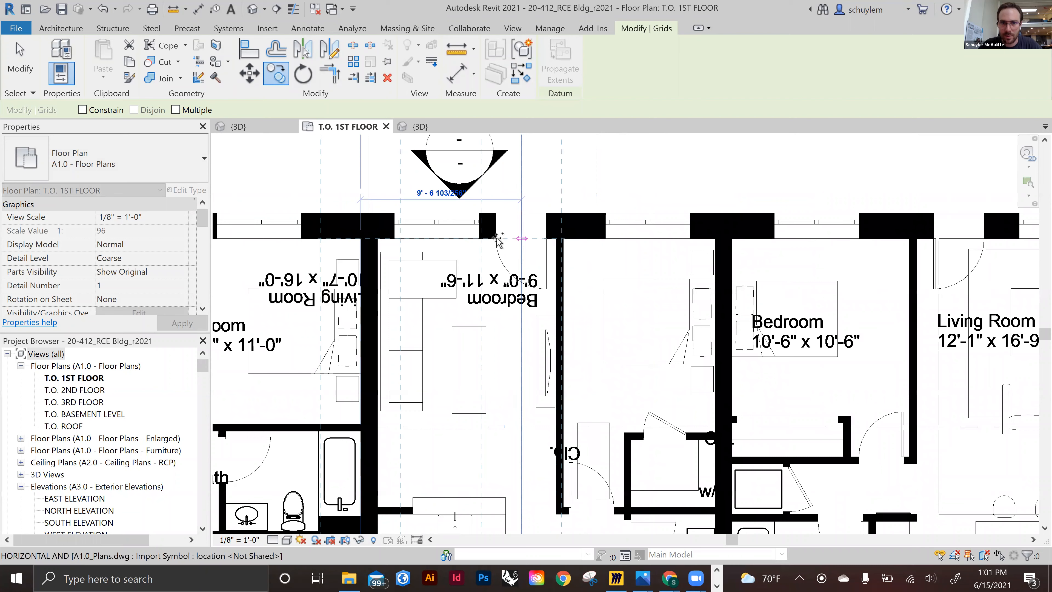
{"action": "left_click", "coordinate": [487, 238]}
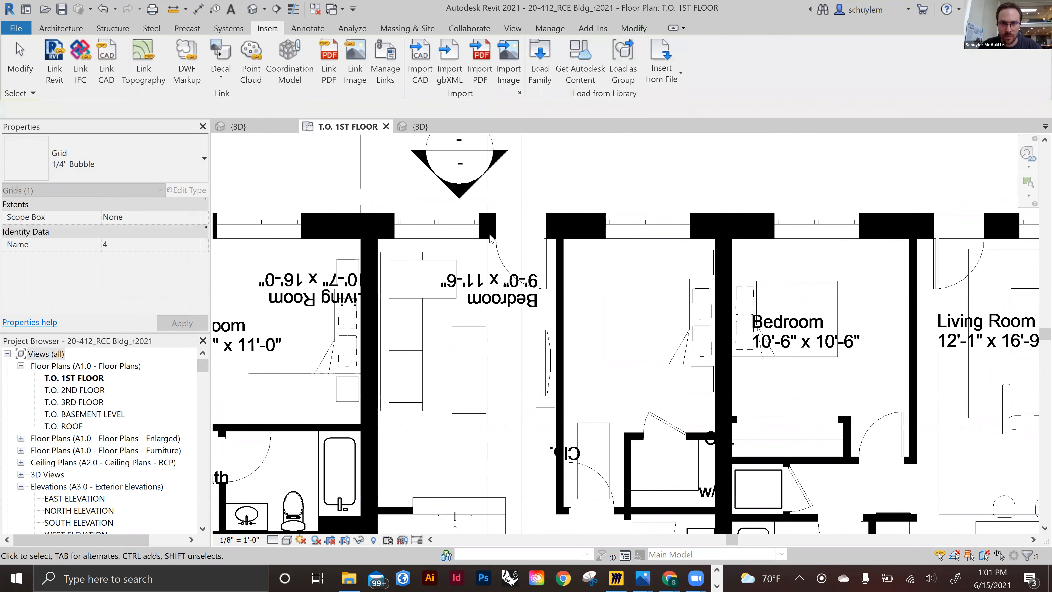
Copy the new grid 4 about 4'-1" to the right onto the thick party wall
{"action": "scroll", "coordinate": [485, 254], "scroll_direction": "up", "scroll_amount": 2}
{"action": "scroll", "coordinate": [520, 251], "scroll_direction": "up", "scroll_amount": 3}
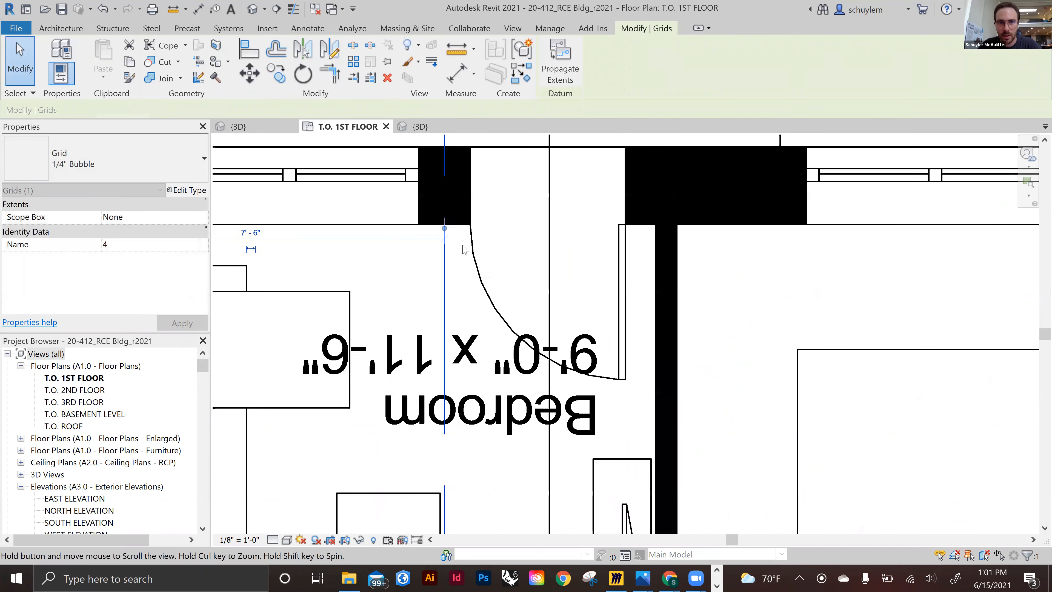
{"action": "key", "text": "c"}
{"action": "key", "text": "o"}
{"action": "left_click", "coordinate": [443, 226]}
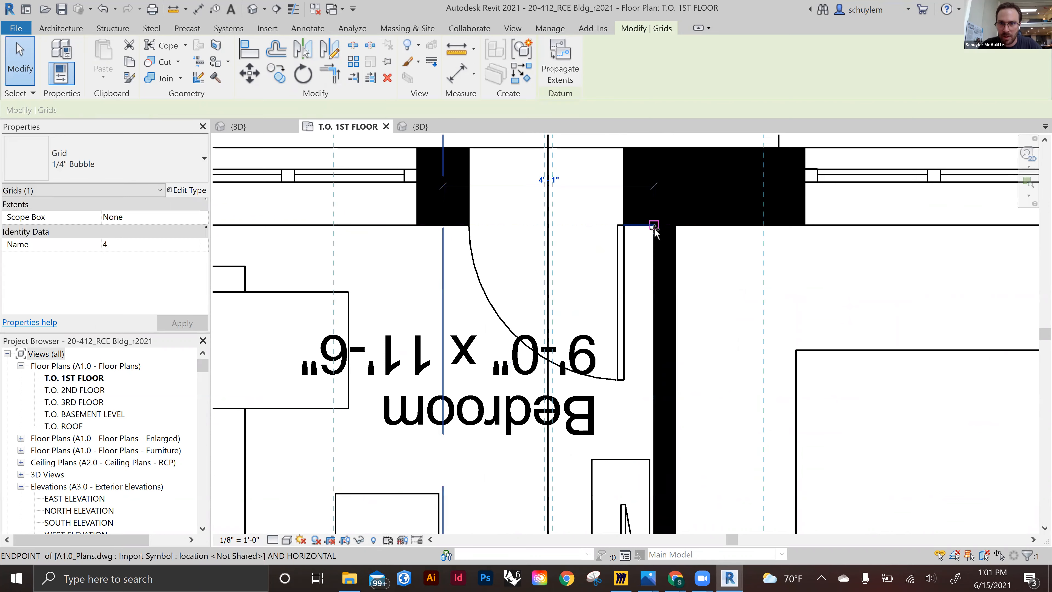
{"action": "left_click", "coordinate": [658, 257]}
Inspect the new grid's spacing to the neighbouring walls across the plan
{"action": "scroll", "coordinate": [660, 255], "scroll_direction": "down", "scroll_amount": 7}
{"action": "middle_click_drag", "start_coordinate": [734, 267], "coordinate": [630, 252]}
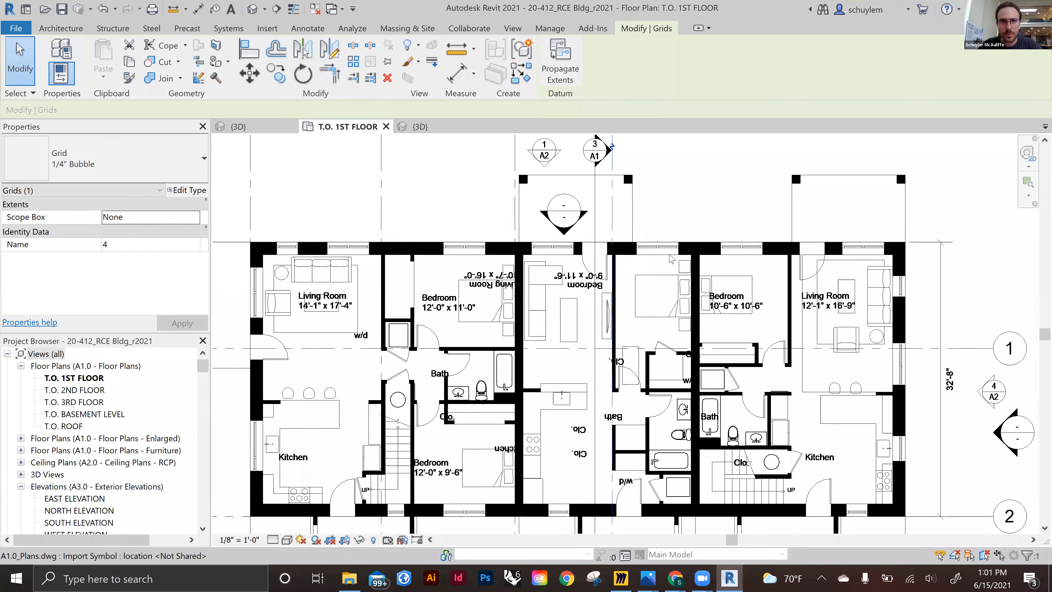
{"action": "scroll", "coordinate": [672, 258], "scroll_direction": "up", "scroll_amount": 2}
{"action": "scroll", "coordinate": [619, 272], "scroll_direction": "up", "scroll_amount": 2}
{"action": "left_click", "coordinate": [608, 254]}
{"action": "left_click", "coordinate": [787, 246]}
{"action": "scroll", "coordinate": [317, 414], "scroll_direction": "down", "scroll_amount": 3}
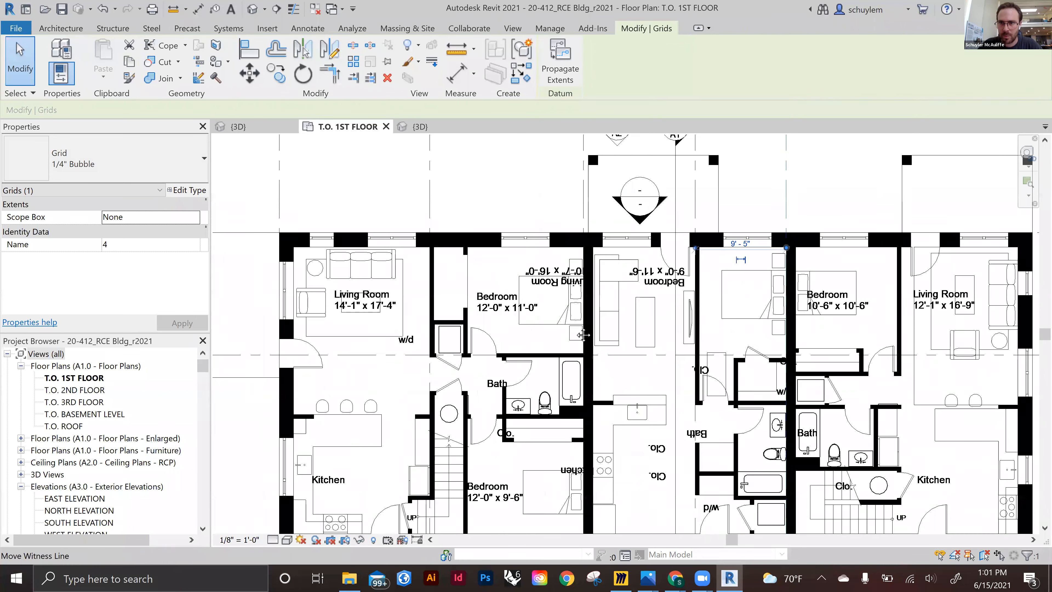
Copy grid 5 with multiple placement onto the remaining walls to the right
{"action": "left_click", "coordinate": [283, 77]}
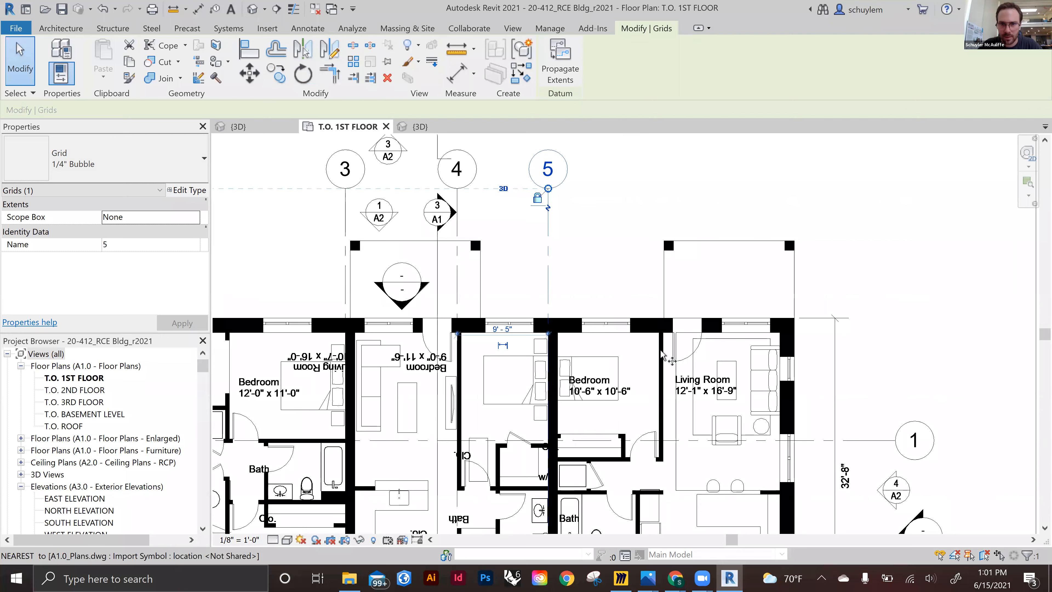
{"action": "scroll", "coordinate": [662, 356], "scroll_direction": "up", "scroll_amount": 3}
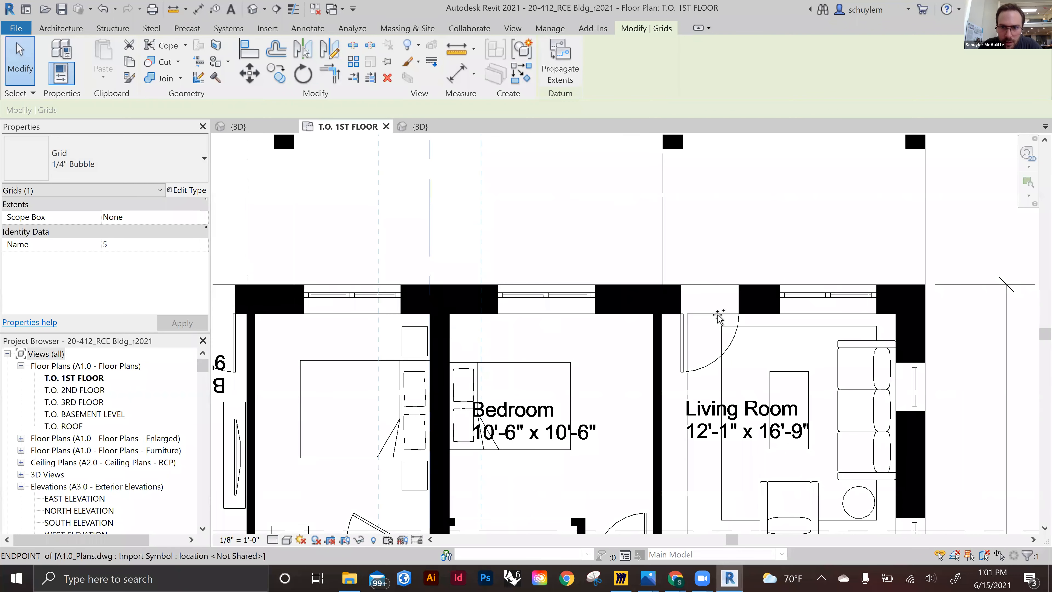
{"action": "left_click", "coordinate": [895, 309]}
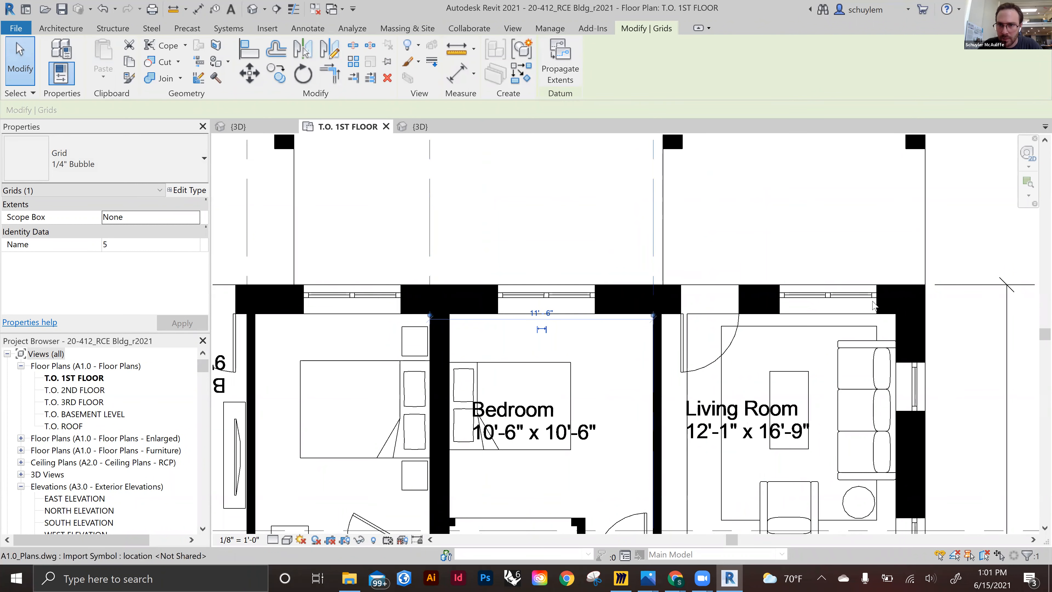
{"action": "left_click", "coordinate": [269, 78]}
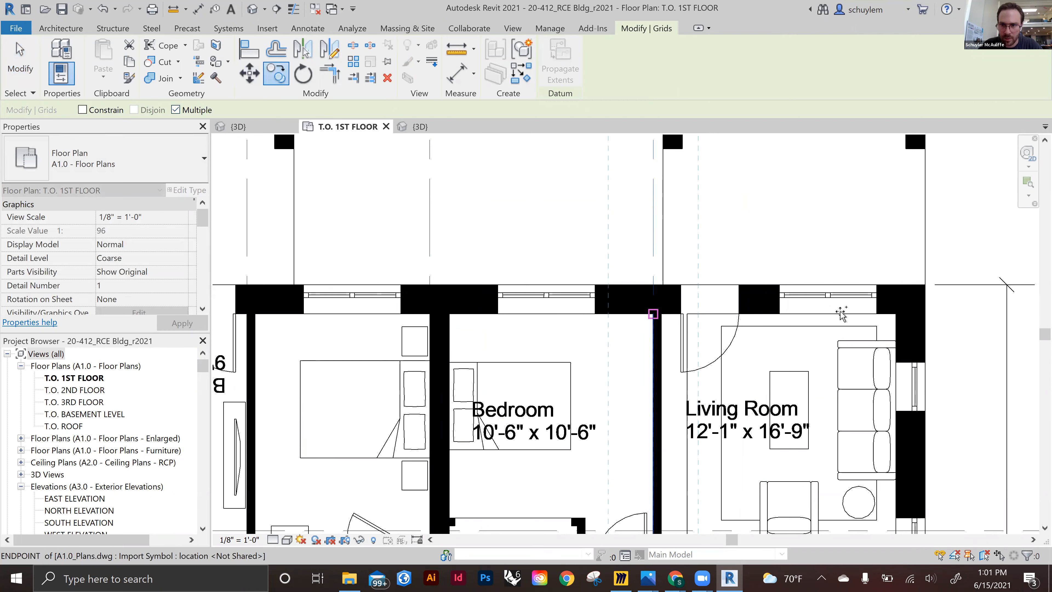
{"action": "scroll", "coordinate": [900, 315], "scroll_direction": "down", "scroll_amount": 4}
{"action": "scroll", "coordinate": [899, 314], "scroll_direction": "up", "scroll_amount": 3}
{"action": "scroll", "coordinate": [909, 316], "scroll_direction": "up", "scroll_amount": 2}
{"action": "left_click", "coordinate": [929, 315]}
{"action": "key", "text": "Escape"}
{"action": "scroll", "coordinate": [929, 314], "scroll_direction": "down", "scroll_amount": 6}
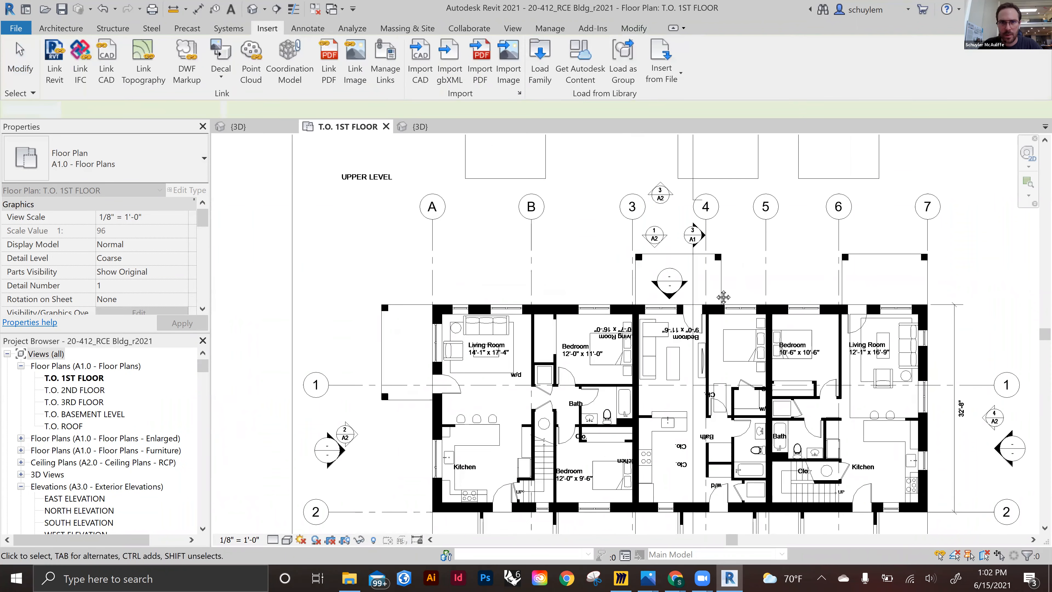
Rename the vertical grids 3 through 7 as C, D, E, F and G
{"action": "scroll", "coordinate": [724, 297], "scroll_direction": "up", "scroll_amount": 1}
{"action": "left_click", "coordinate": [623, 271]}
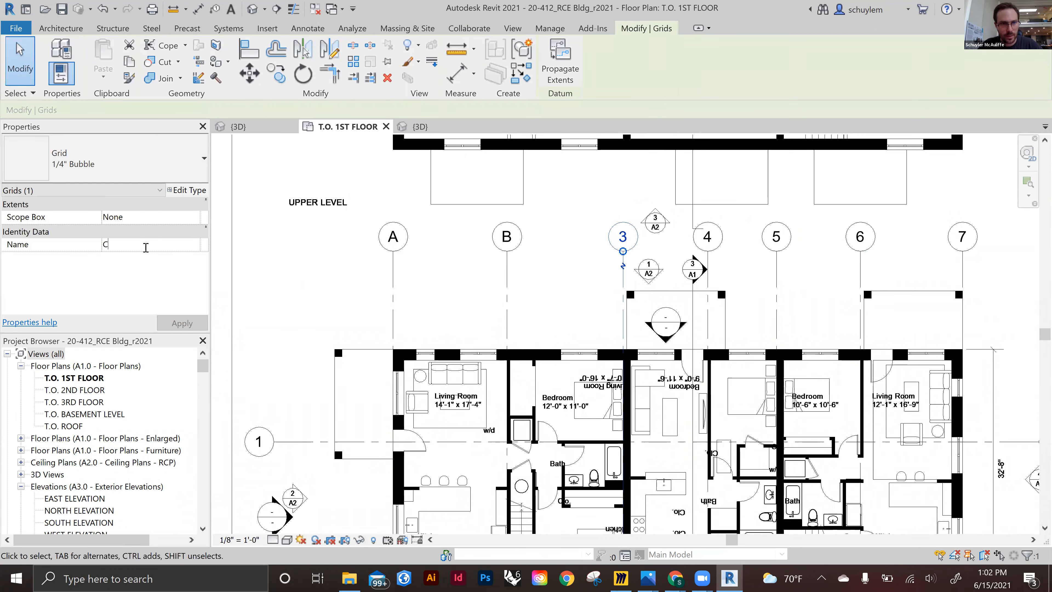
{"action": "left_click", "coordinate": [708, 237]}
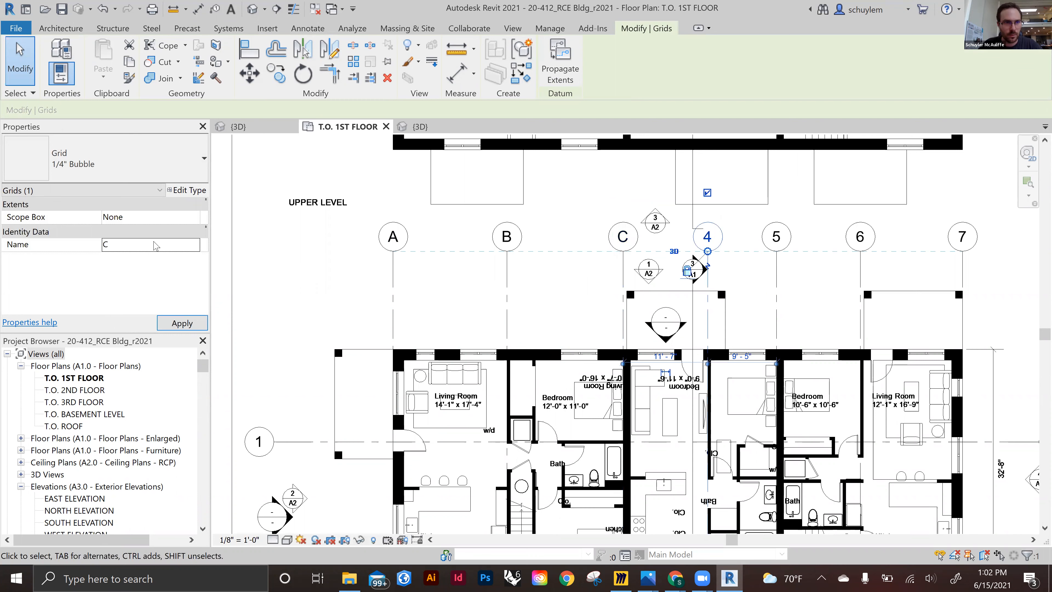
{"action": "left_click", "coordinate": [780, 242]}
{"action": "double_click", "coordinate": [132, 245]}
{"action": "type", "text": "E"}
{"action": "left_click", "coordinate": [857, 249]}
{"action": "type", "text": "F"}
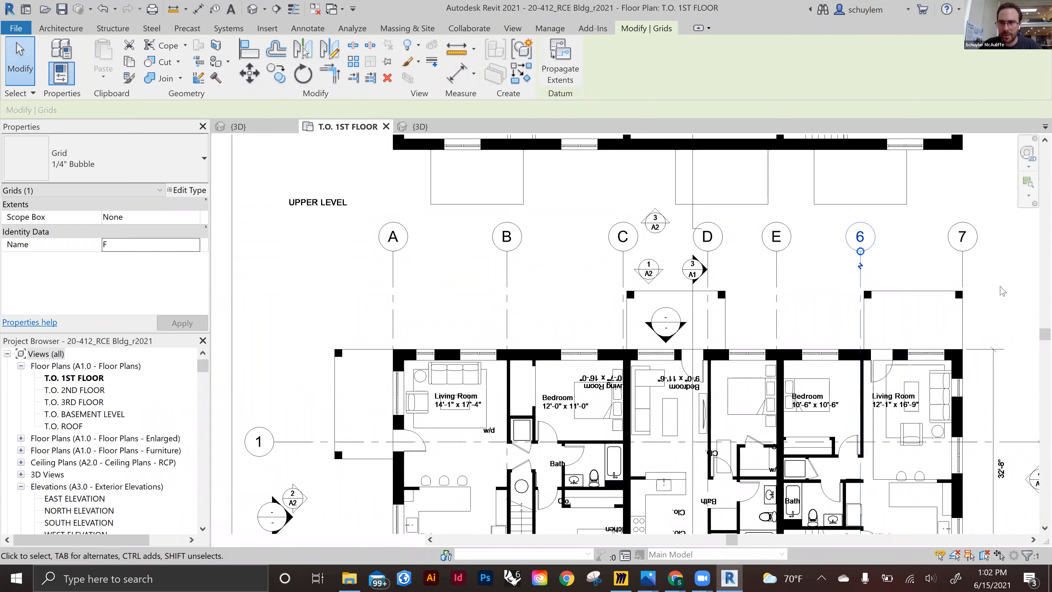
{"action": "left_click", "coordinate": [967, 250]}
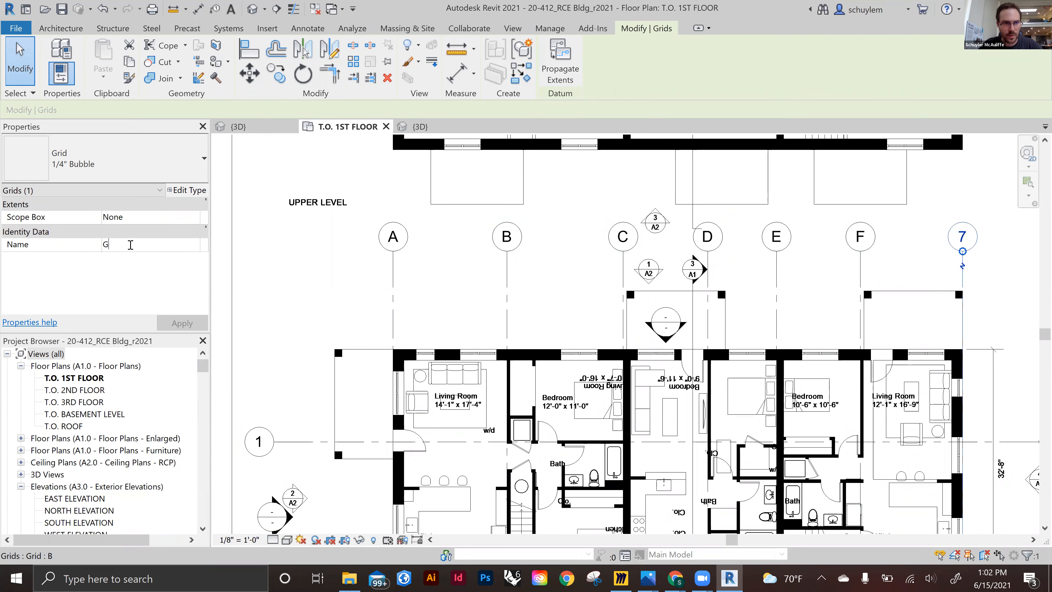
{"action": "left_click", "coordinate": [641, 283]}
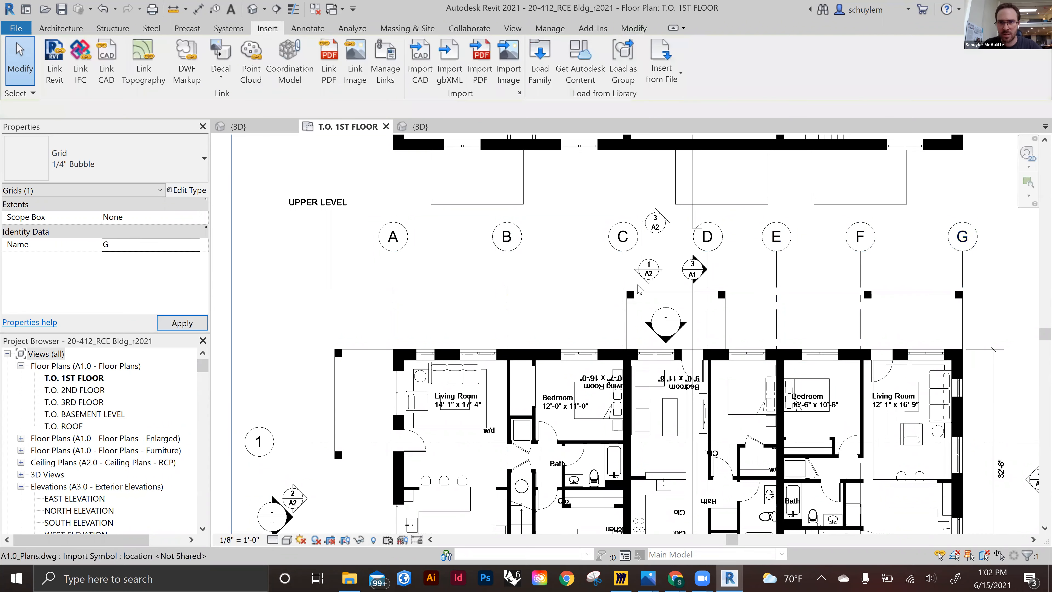
Relocate grid 1 onto the building's upper exterior wall
{"action": "scroll", "coordinate": [617, 306], "scroll_direction": "down", "scroll_amount": 1}
{"action": "middle_click_drag", "start_coordinate": [589, 261], "coordinate": [560, 169]}
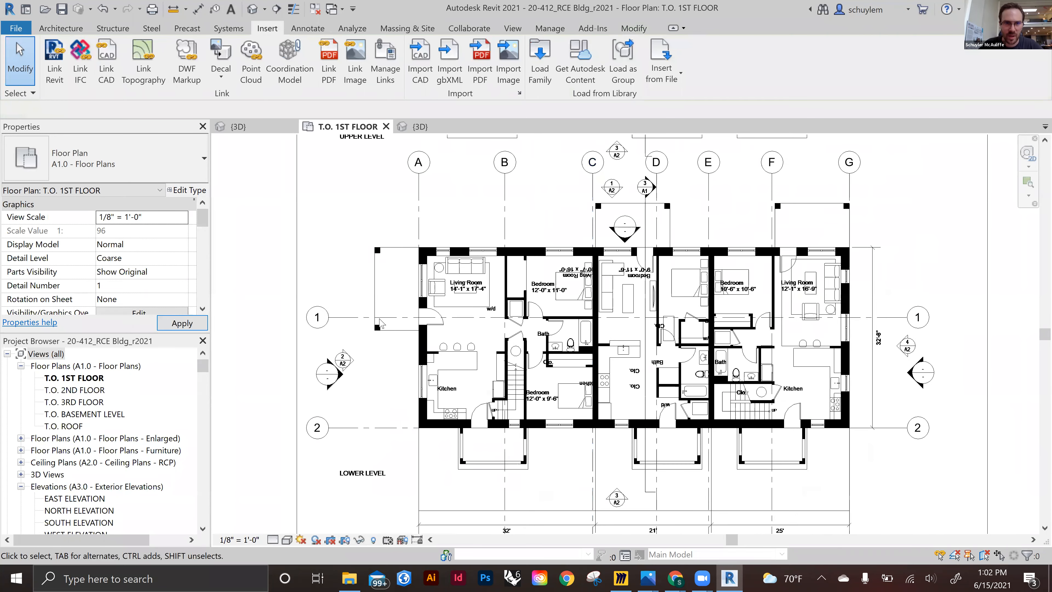
{"action": "left_click", "coordinate": [355, 317]}
{"action": "scroll", "coordinate": [389, 317], "scroll_direction": "up", "scroll_amount": 3}
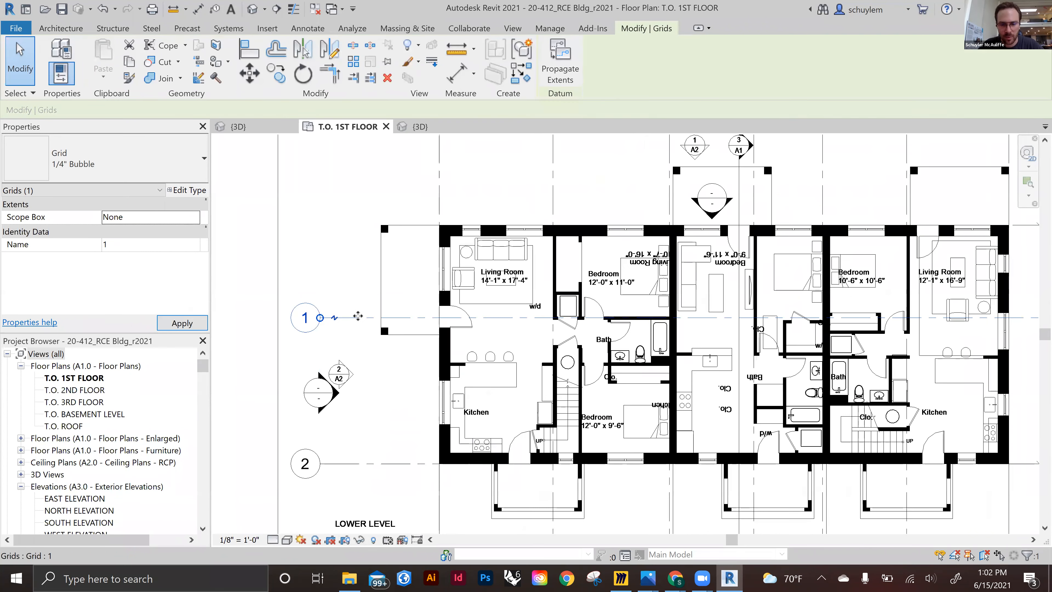
{"action": "scroll", "coordinate": [454, 319], "scroll_direction": "up", "scroll_amount": 1}
{"action": "key", "text": "c"}
{"action": "key", "text": "o"}
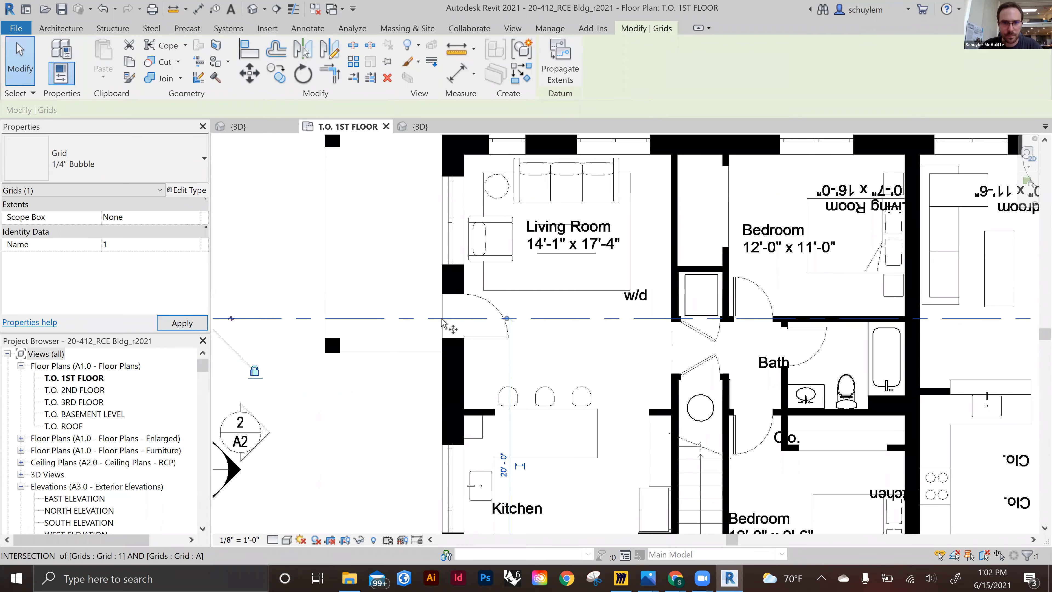
{"action": "left_click", "coordinate": [442, 318]}
{"action": "middle_click_drag", "start_coordinate": [442, 205], "coordinate": [433, 313]}
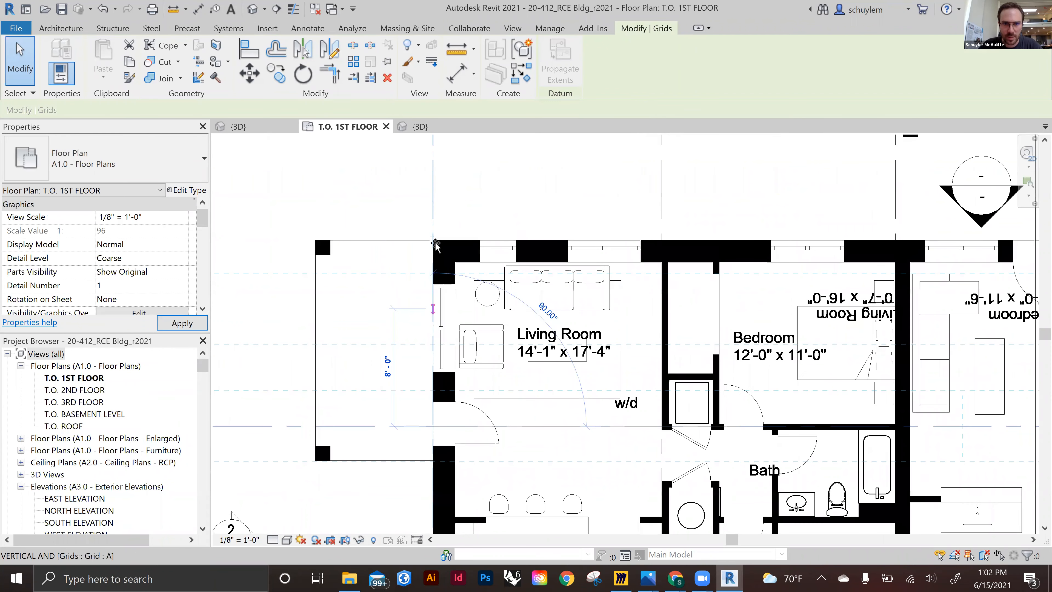
{"action": "scroll", "coordinate": [436, 245], "scroll_direction": "up", "scroll_amount": 1}
{"action": "key", "text": "Escape"}
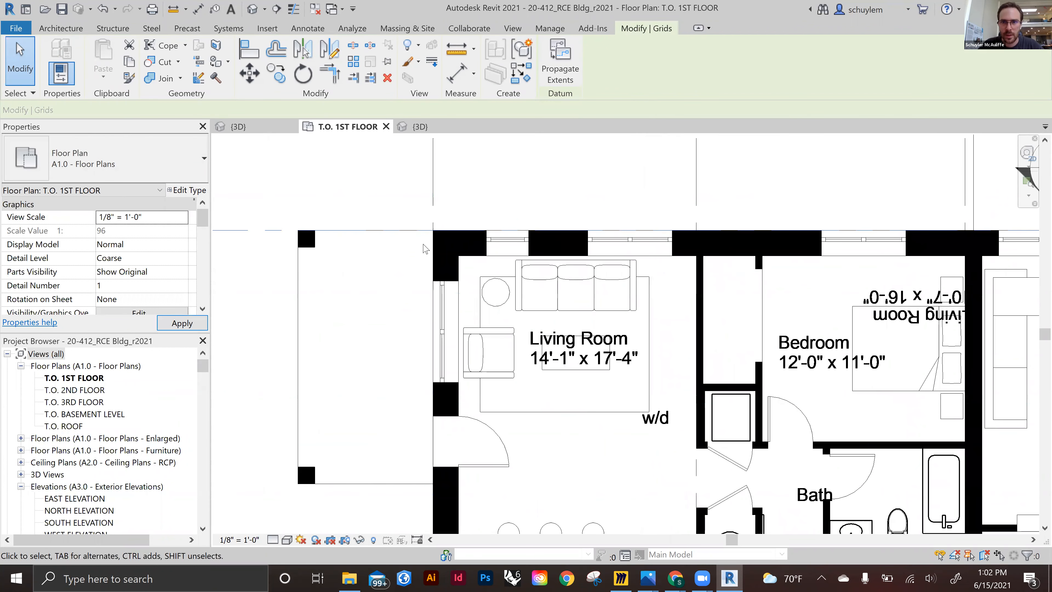
Copy grid 1 down about 11'-2" onto the wall line above the first unit's bathroom
{"action": "scroll", "coordinate": [425, 249], "scroll_direction": "down", "scroll_amount": 5}
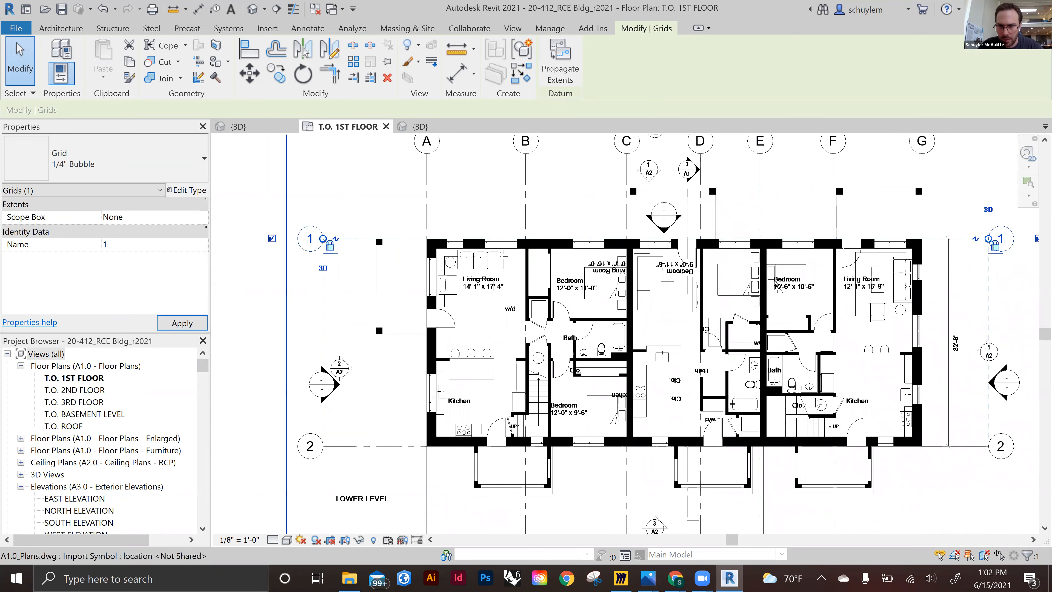
{"action": "scroll", "coordinate": [818, 402], "scroll_direction": "up", "scroll_amount": 1}
{"action": "scroll", "coordinate": [713, 371], "scroll_direction": "down", "scroll_amount": 1}
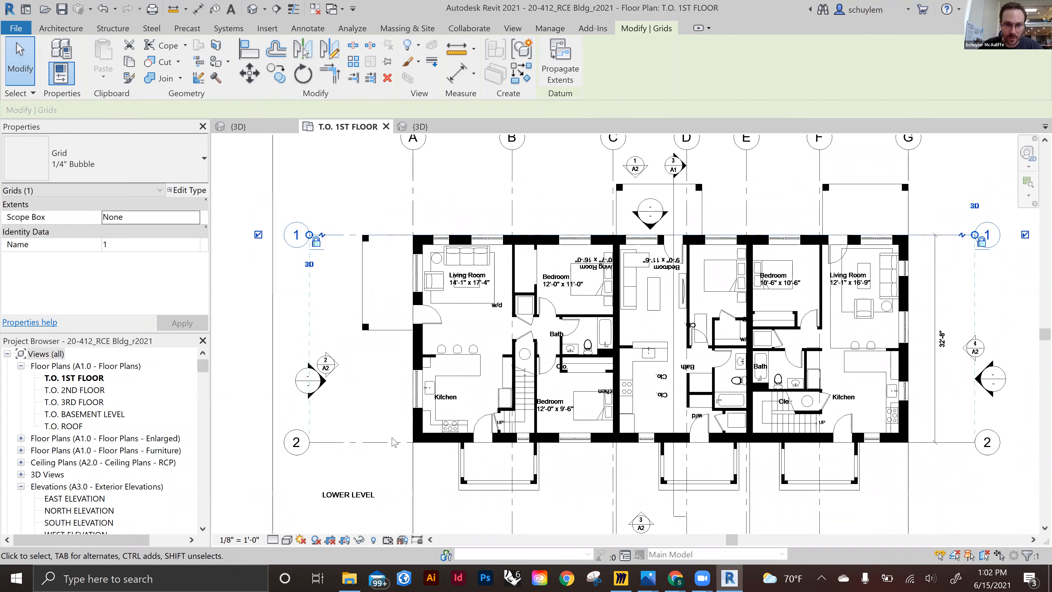
{"action": "scroll", "coordinate": [395, 443], "scroll_direction": "up", "scroll_amount": 3}
{"action": "scroll", "coordinate": [395, 442], "scroll_direction": "down", "scroll_amount": 1}
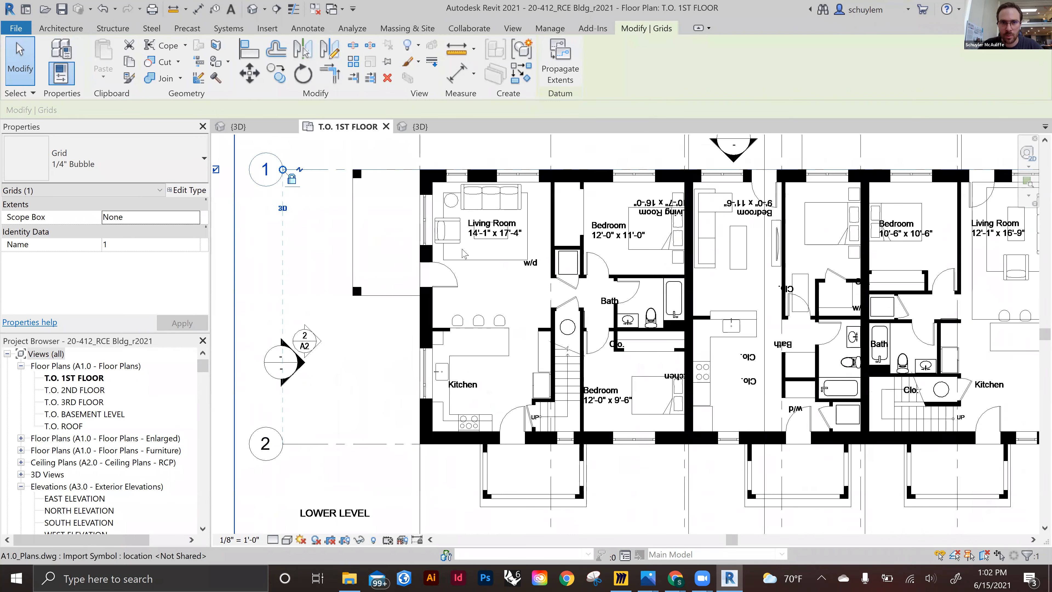
{"action": "scroll", "coordinate": [448, 266], "scroll_direction": "down", "scroll_amount": 2}
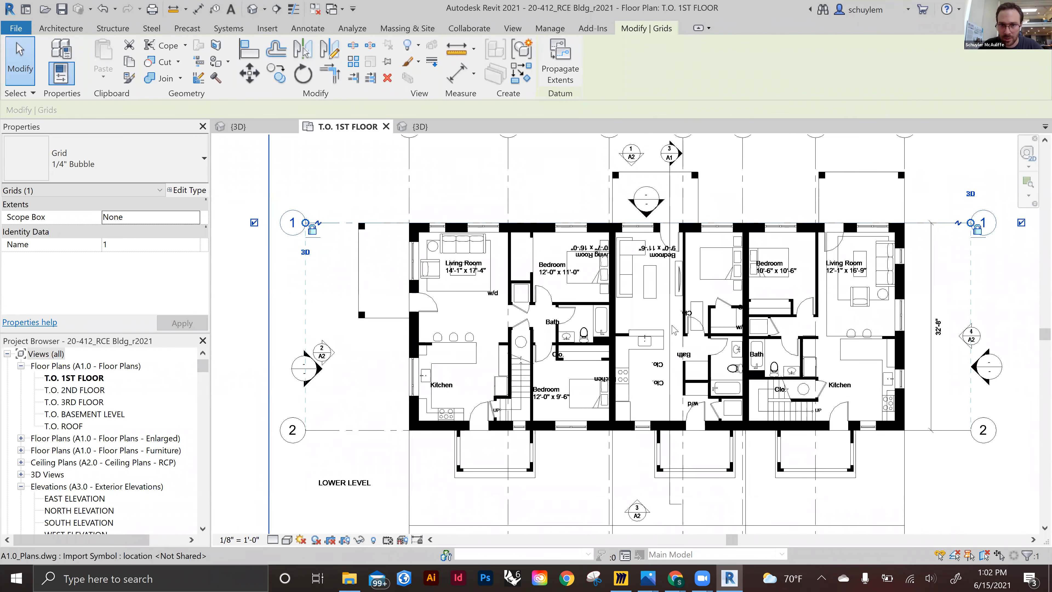
{"action": "scroll", "coordinate": [597, 332], "scroll_direction": "up", "scroll_amount": 2}
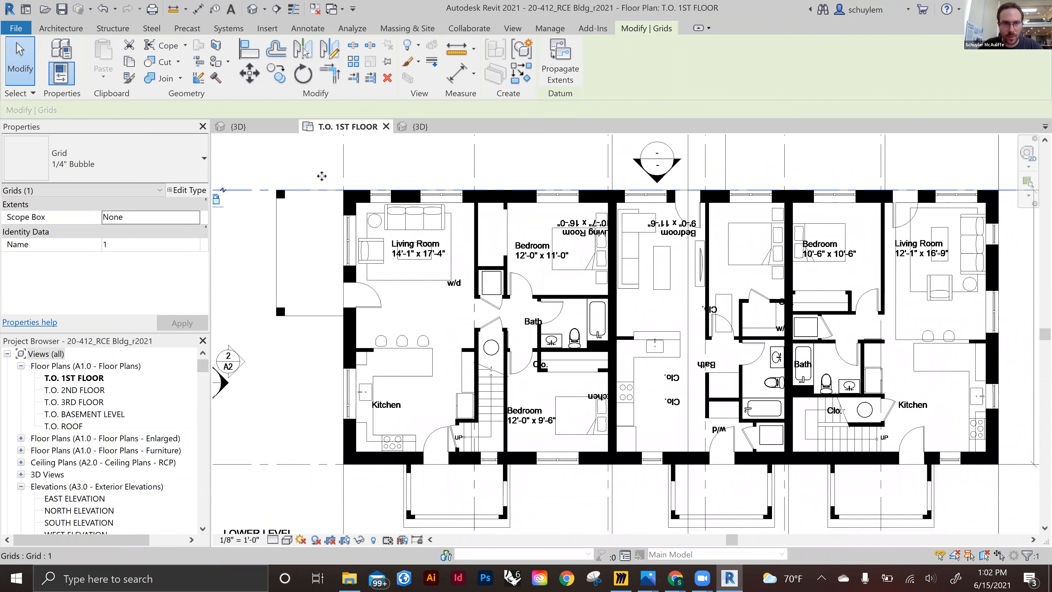
{"action": "left_click", "coordinate": [667, 249]}
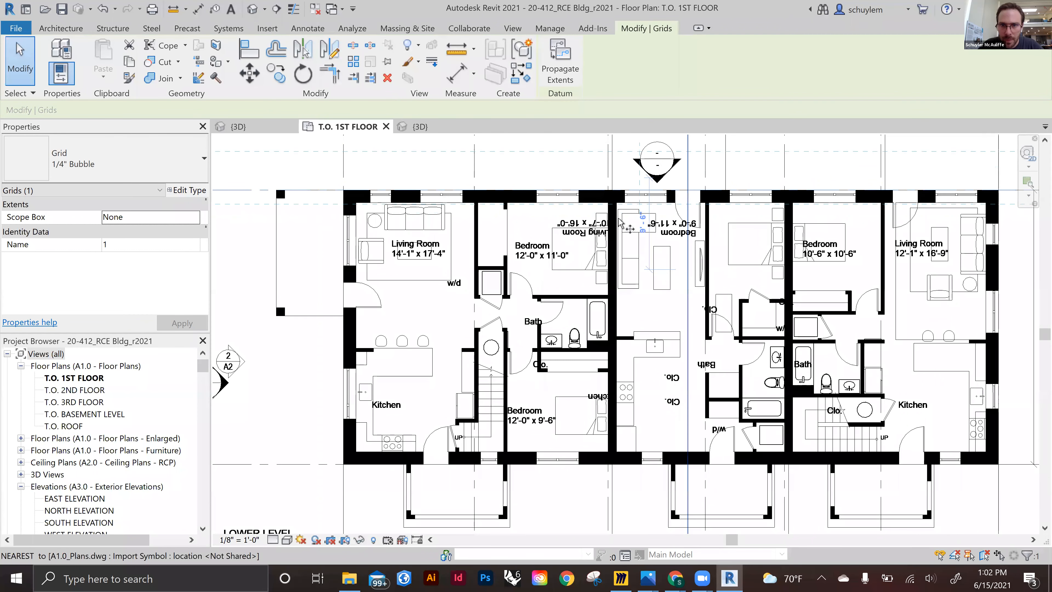
{"action": "scroll", "coordinate": [620, 222], "scroll_direction": "up", "scroll_amount": 1}
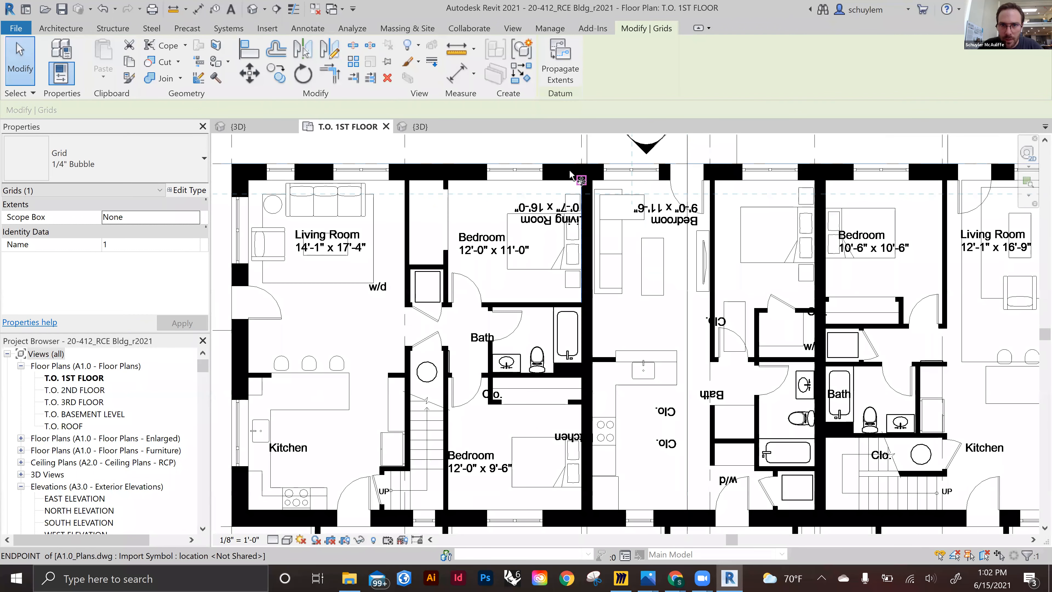
{"action": "left_click", "coordinate": [572, 302]}
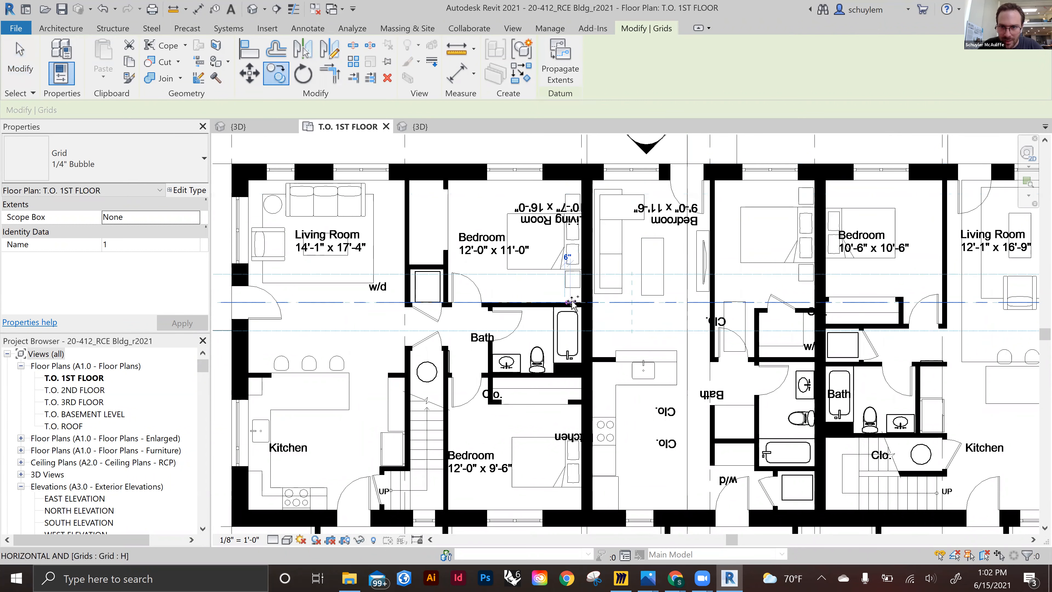
{"action": "scroll", "coordinate": [917, 315], "scroll_direction": "down", "scroll_amount": 1}
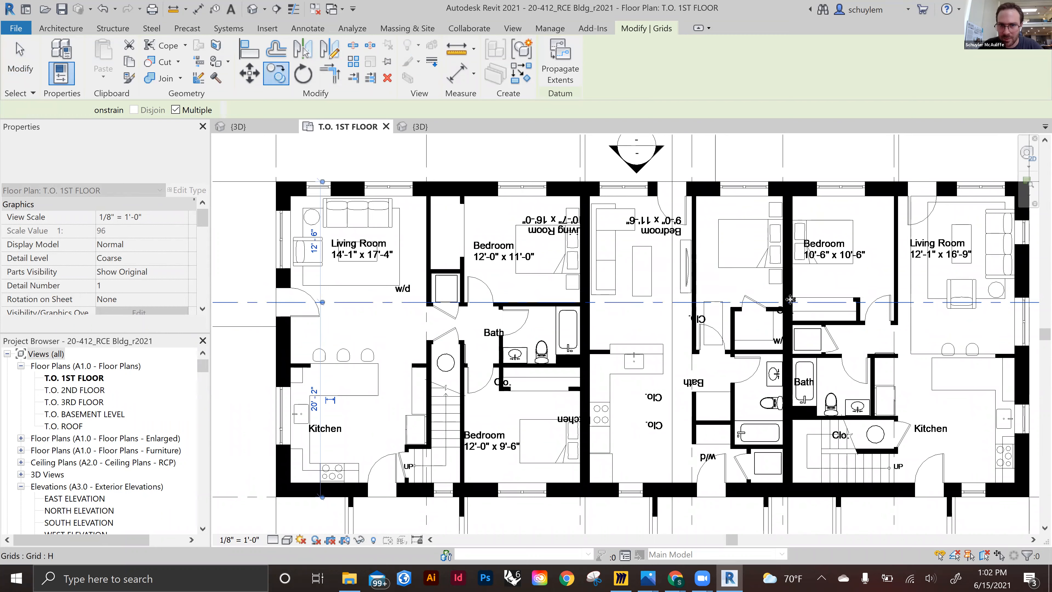
{"action": "key", "text": "Escape"}
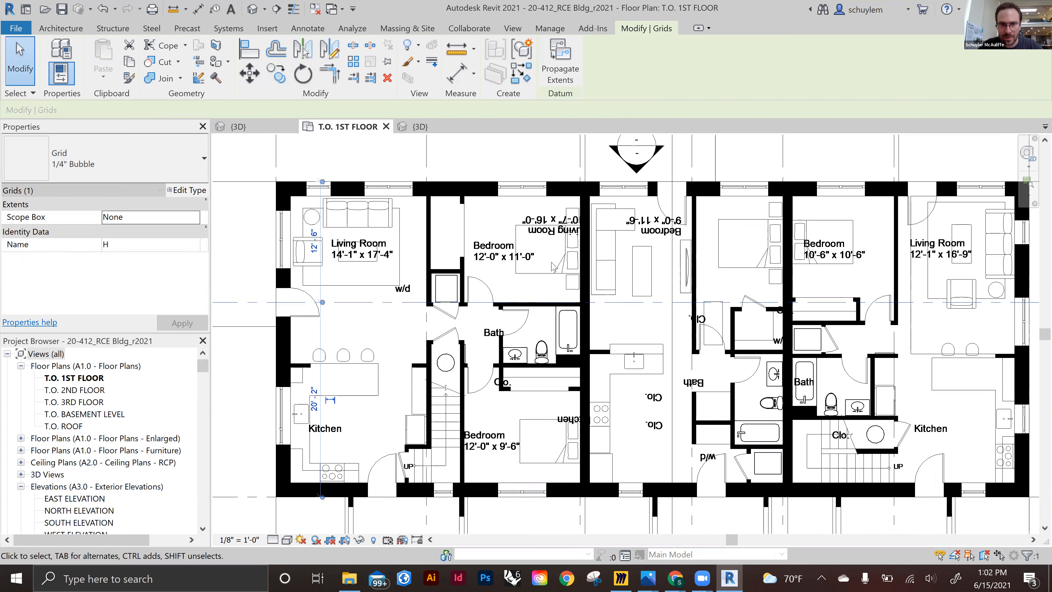
{"action": "scroll", "coordinate": [460, 274], "scroll_direction": "down", "scroll_amount": 2}
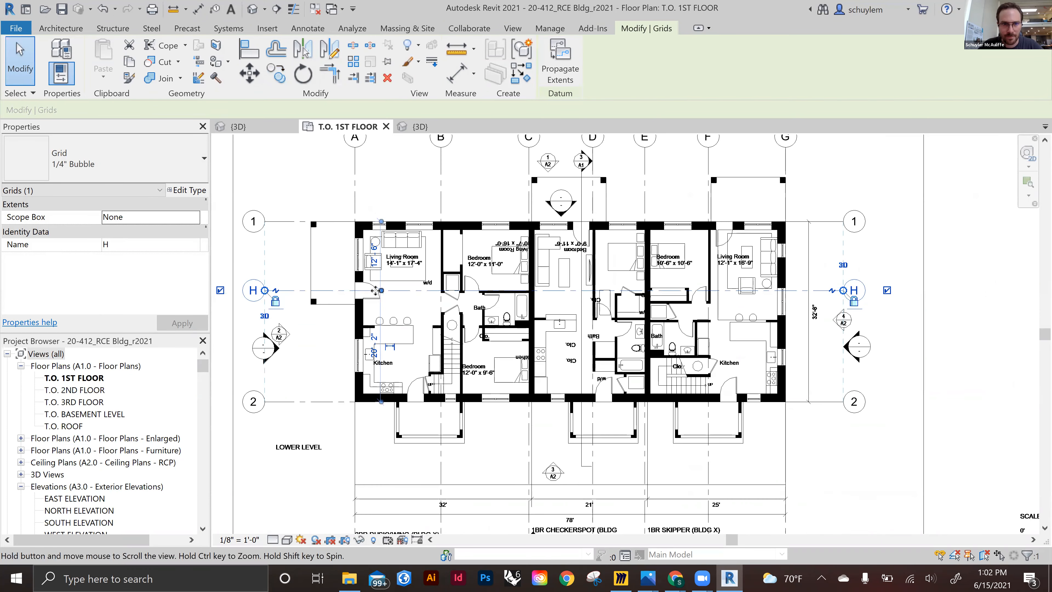
Delete the extra grid H lying between grids 1 and 2
{"action": "scroll", "coordinate": [376, 291], "scroll_direction": "up", "scroll_amount": 1}
{"action": "key", "text": "Delete"}
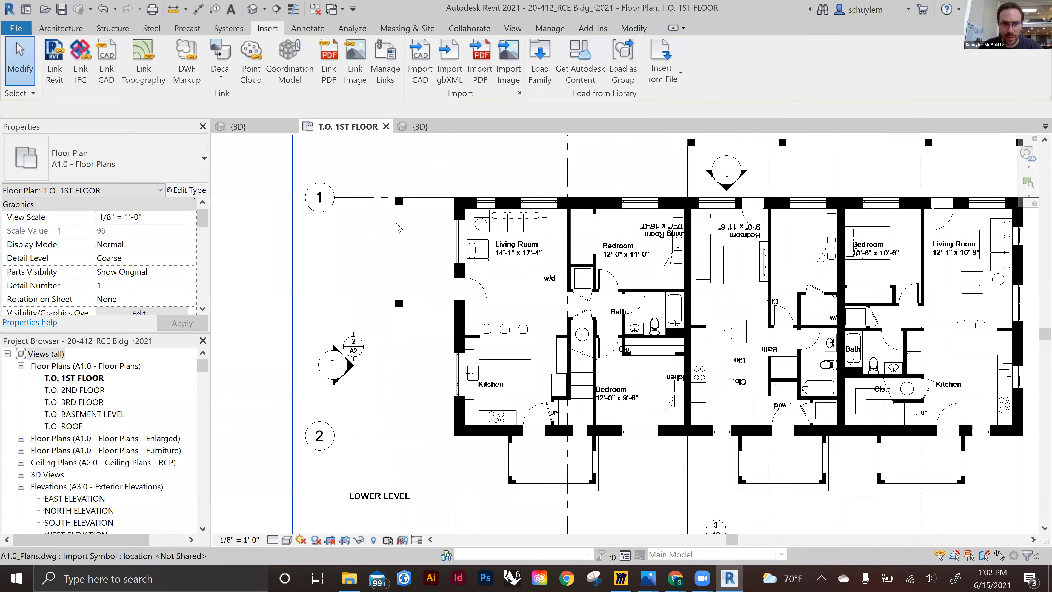
Place an aligned dimension between grids 1 and 2 along the plan's left side
{"action": "scroll", "coordinate": [389, 244], "scroll_direction": "down", "scroll_amount": 2}
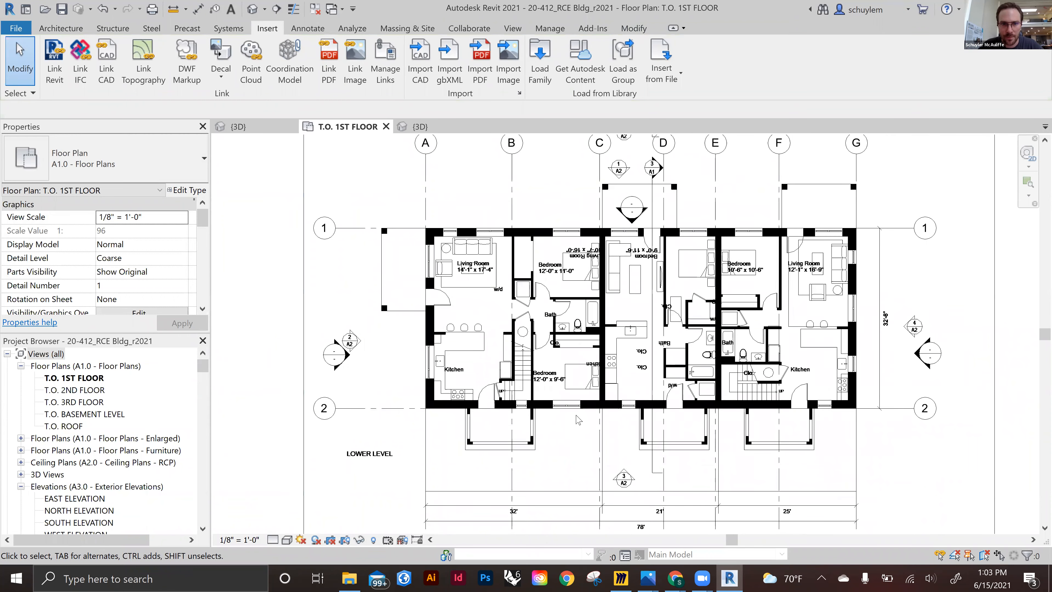
{"action": "scroll", "coordinate": [429, 355], "scroll_direction": "up", "scroll_amount": 1}
{"action": "scroll", "coordinate": [429, 354], "scroll_direction": "up", "scroll_amount": 1}
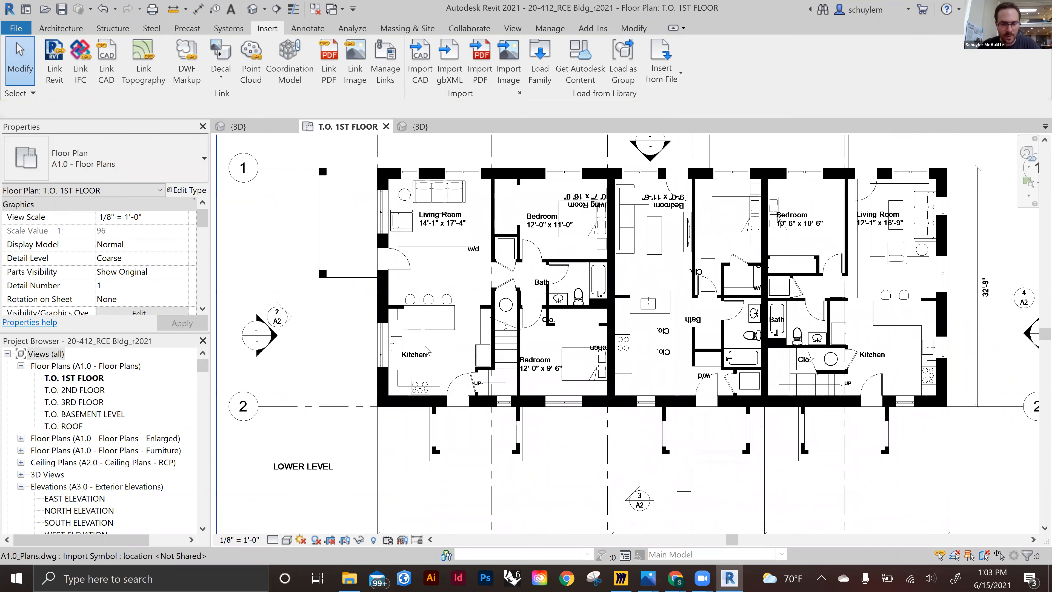
{"action": "left_click", "coordinate": [335, 407]}
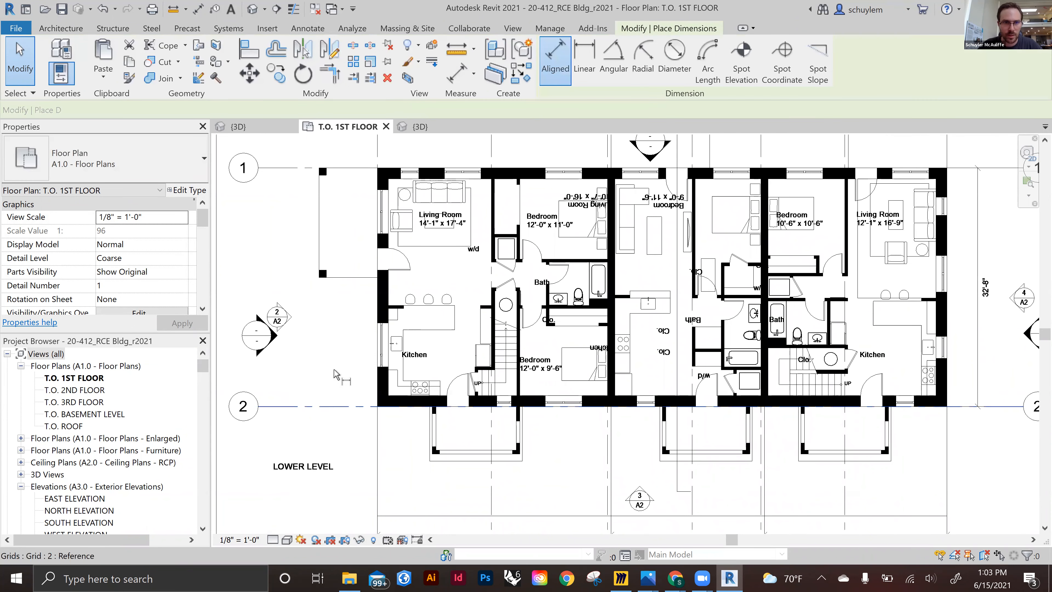
{"action": "left_click", "coordinate": [294, 168]}
{"action": "left_click", "coordinate": [293, 287]}
{"action": "scroll", "coordinate": [282, 331], "scroll_direction": "up", "scroll_amount": 4}
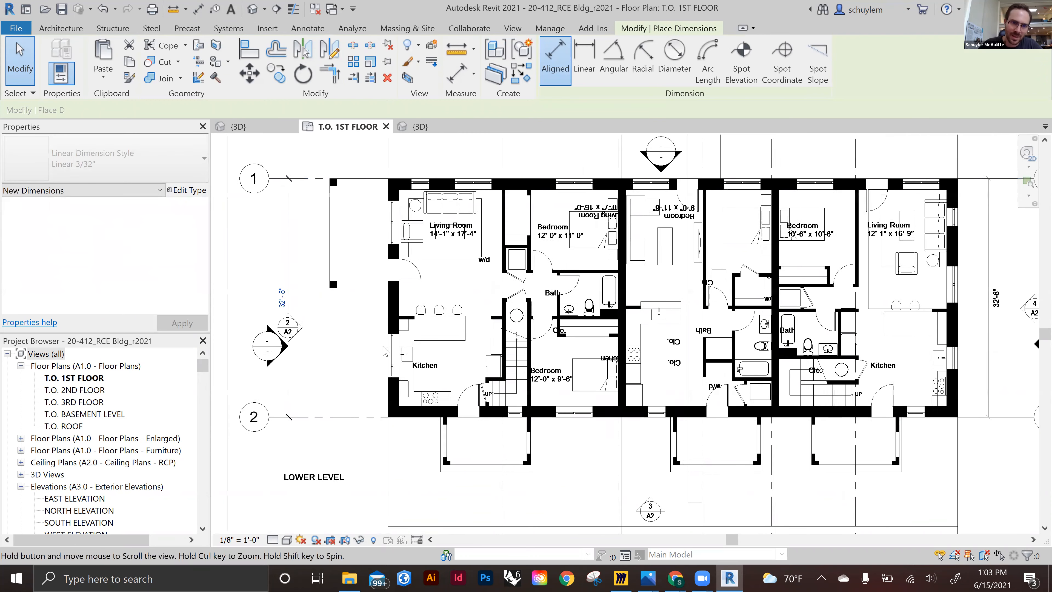
{"action": "scroll", "coordinate": [410, 365], "scroll_direction": "down", "scroll_amount": 6}
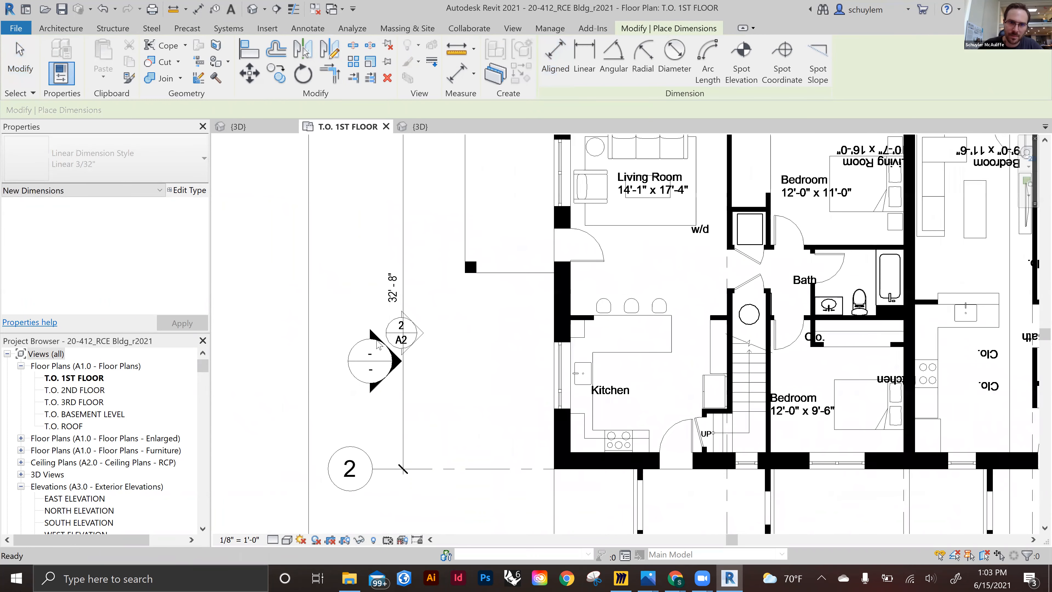
{"action": "key", "text": "Escape"}
Survey the imported drawing around the first floor plan, including the overall dimension strings below it
{"action": "middle_click_drag", "start_coordinate": [612, 422], "coordinate": [574, 398]}
{"action": "middle_click_drag", "start_coordinate": [684, 454], "coordinate": [624, 423]}
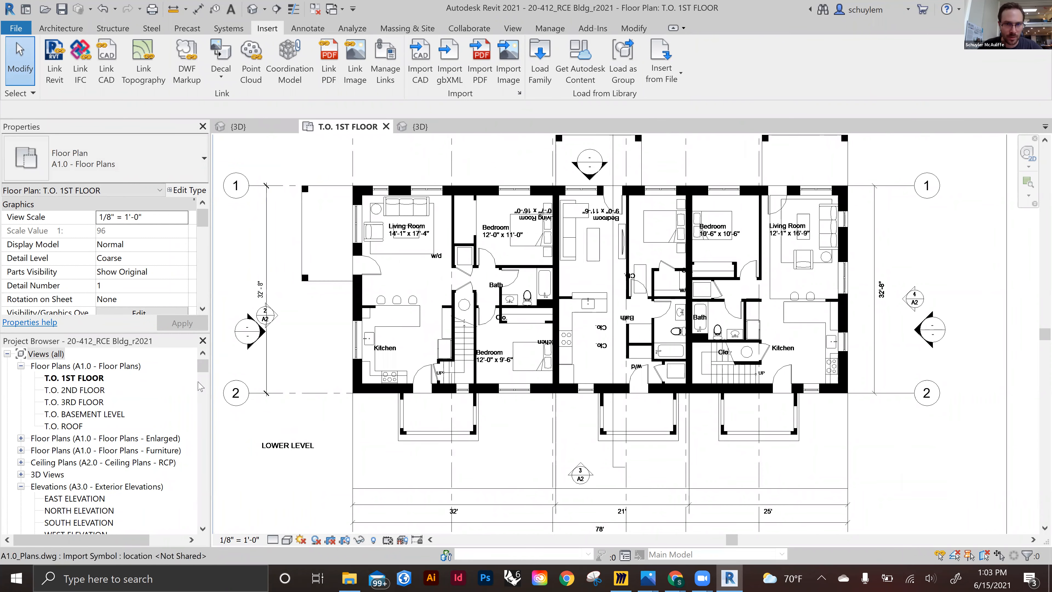
{"action": "scroll", "coordinate": [463, 398], "scroll_direction": "down", "scroll_amount": 5}
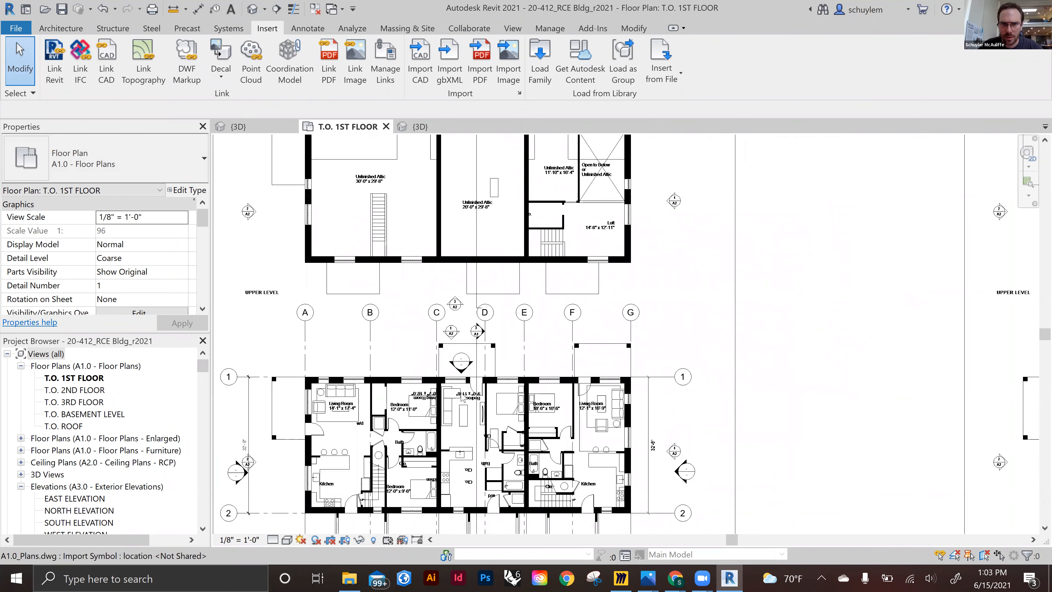
{"action": "scroll", "coordinate": [465, 394], "scroll_direction": "down", "scroll_amount": 3}
{"action": "middle_click_drag", "start_coordinate": [732, 260], "coordinate": [574, 404]}
{"action": "scroll", "coordinate": [829, 216], "scroll_direction": "down", "scroll_amount": 1}
{"action": "middle_click_drag", "start_coordinate": [750, 287], "coordinate": [568, 430]}
{"action": "mouse_move", "coordinate": [911, 231]}
{"action": "middle_mouse_down"}
{"action": "mouse_move", "coordinate": [746, 339]}
{"action": "mouse_move", "coordinate": [709, 336]}
{"action": "middle_mouse_up"}
{"action": "scroll", "coordinate": [704, 330], "scroll_direction": "down", "scroll_amount": 1}
{"action": "middle_click_drag", "start_coordinate": [732, 237], "coordinate": [761, 190]}
{"action": "middle_click_drag", "start_coordinate": [642, 225], "coordinate": [660, 203]}
{"action": "mouse_move", "coordinate": [697, 352]}
{"action": "middle_mouse_down"}
{"action": "mouse_move", "coordinate": [729, 184]}
{"action": "mouse_move", "coordinate": [802, 157]}
{"action": "middle_mouse_up"}
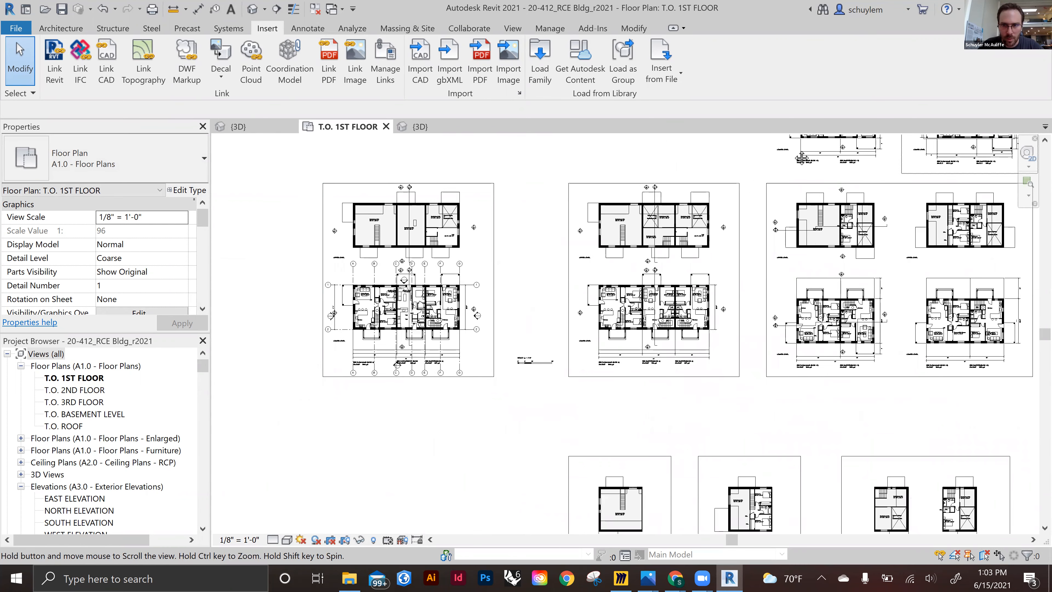
{"action": "middle_click_drag", "start_coordinate": [410, 317], "coordinate": [484, 290]}
{"action": "scroll", "coordinate": [355, 367], "scroll_direction": "up", "scroll_amount": 4}
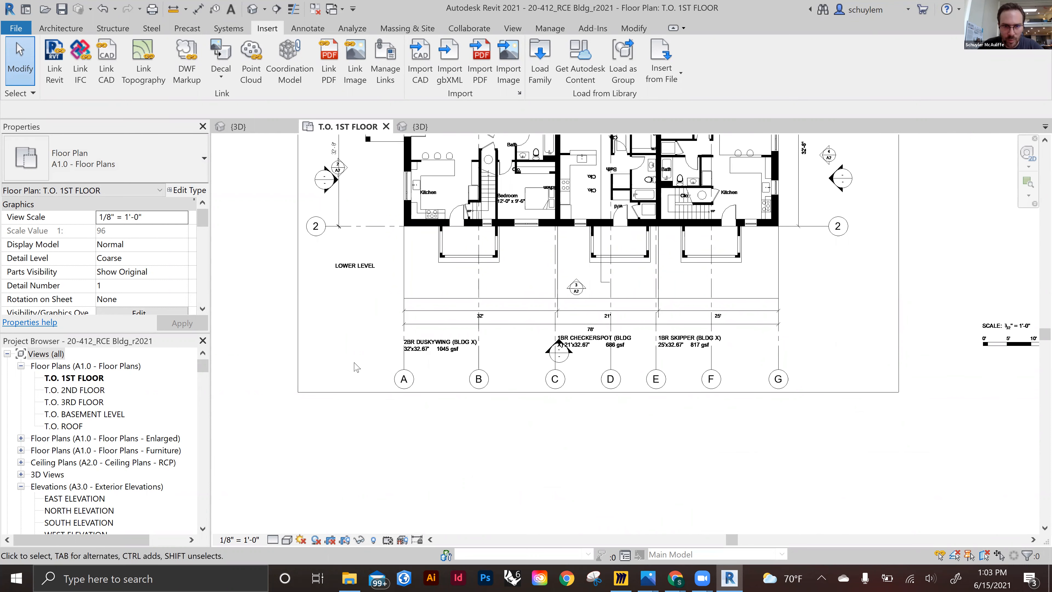
{"action": "scroll", "coordinate": [438, 362], "scroll_direction": "up", "scroll_amount": 1}
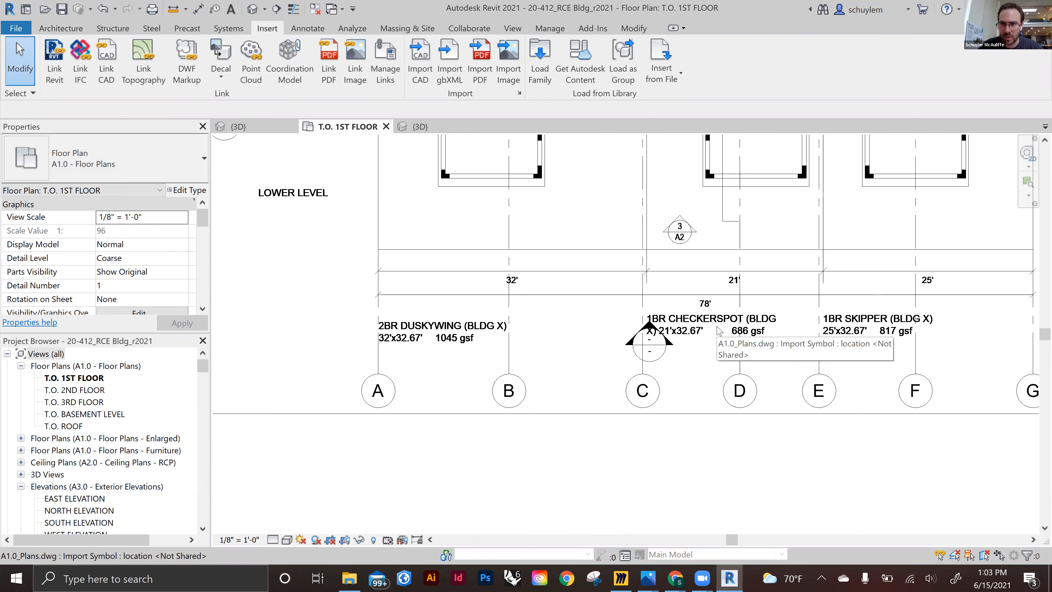
Zoom out to browse the other floor plan sheets contained in the imported drawing
{"action": "scroll", "coordinate": [639, 334], "scroll_direction": "down", "scroll_amount": 5}
{"action": "middle_click_drag", "start_coordinate": [639, 334], "coordinate": [641, 388]}
{"action": "mouse_move", "coordinate": [780, 293]}
{"action": "middle_mouse_down"}
{"action": "mouse_move", "coordinate": [641, 388]}
{"action": "mouse_move", "coordinate": [665, 373]}
{"action": "middle_mouse_up"}
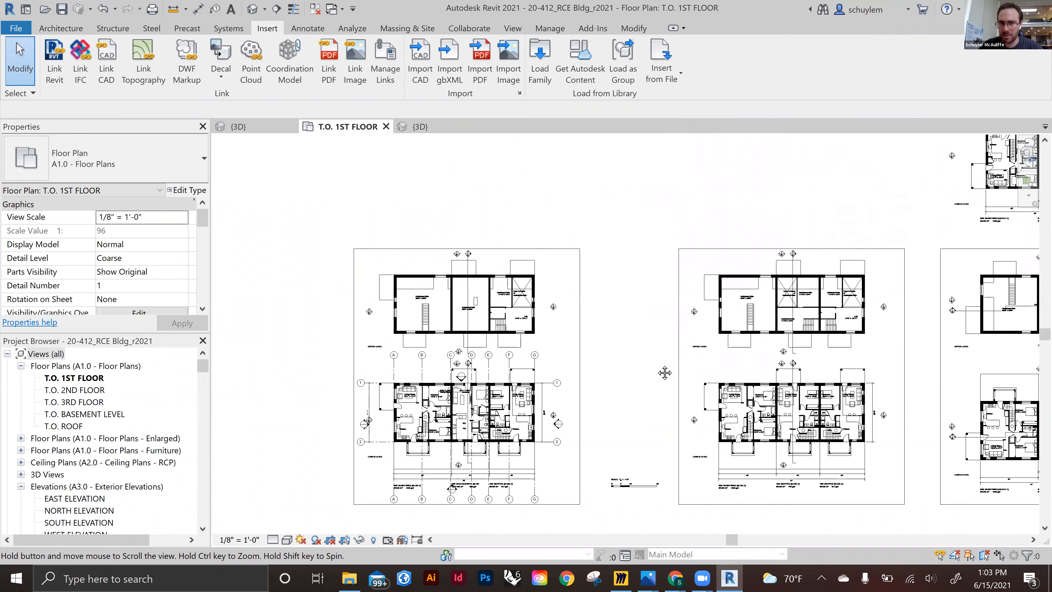
{"action": "scroll", "coordinate": [665, 373], "scroll_direction": "up", "scroll_amount": 1}
{"action": "scroll", "coordinate": [539, 318], "scroll_direction": "down", "scroll_amount": 2}
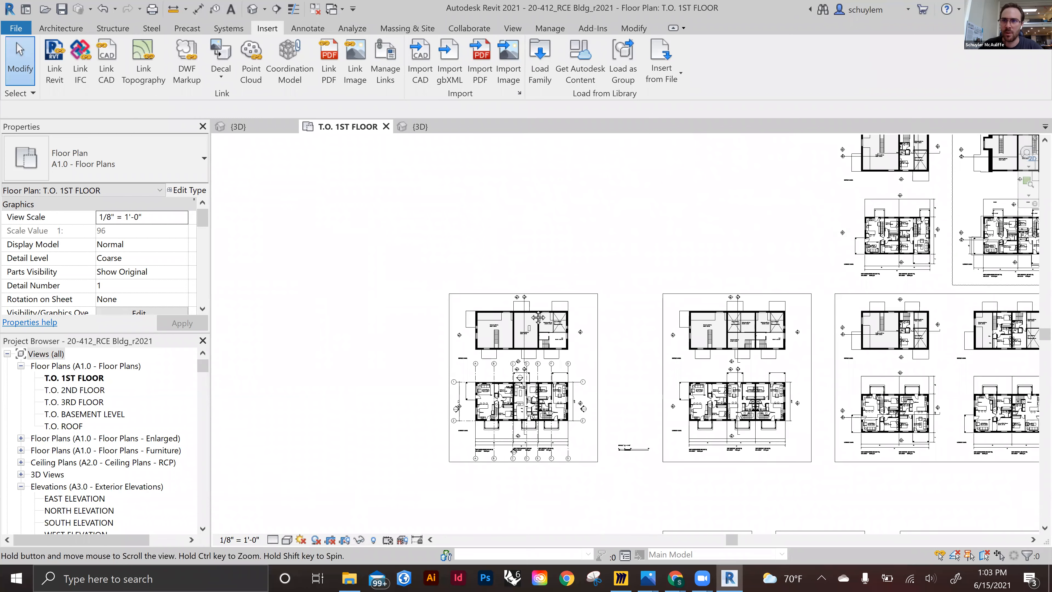
{"action": "scroll", "coordinate": [868, 189], "scroll_direction": "down", "scroll_amount": 2}
{"action": "middle_click_drag", "start_coordinate": [868, 189], "coordinate": [806, 258]}
{"action": "middle_click_drag", "start_coordinate": [629, 364], "coordinate": [629, 364]}
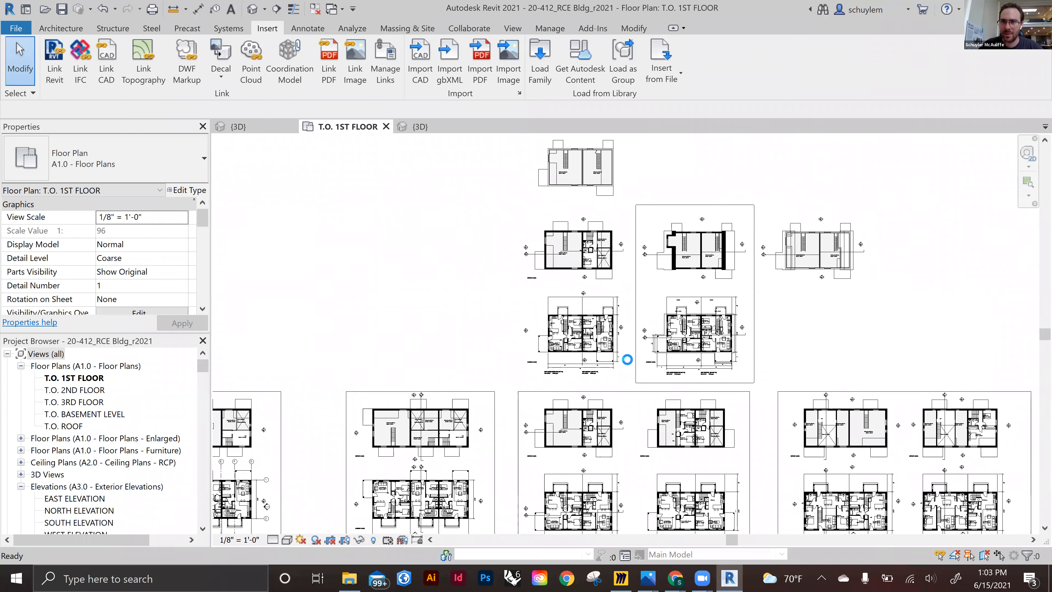
{"action": "middle_click_drag", "start_coordinate": [698, 360], "coordinate": [572, 518]}
{"action": "scroll", "coordinate": [487, 249], "scroll_direction": "down", "scroll_amount": 2}
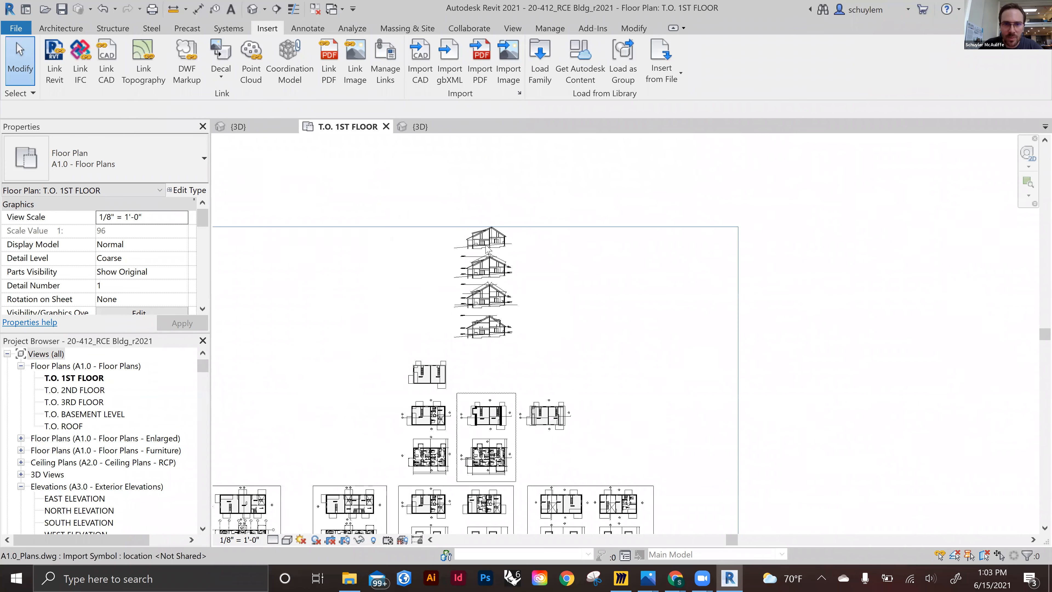
Examine the building sections included in the imported drawing and their floor level labels
{"action": "scroll", "coordinate": [488, 249], "scroll_direction": "up", "scroll_amount": 4}
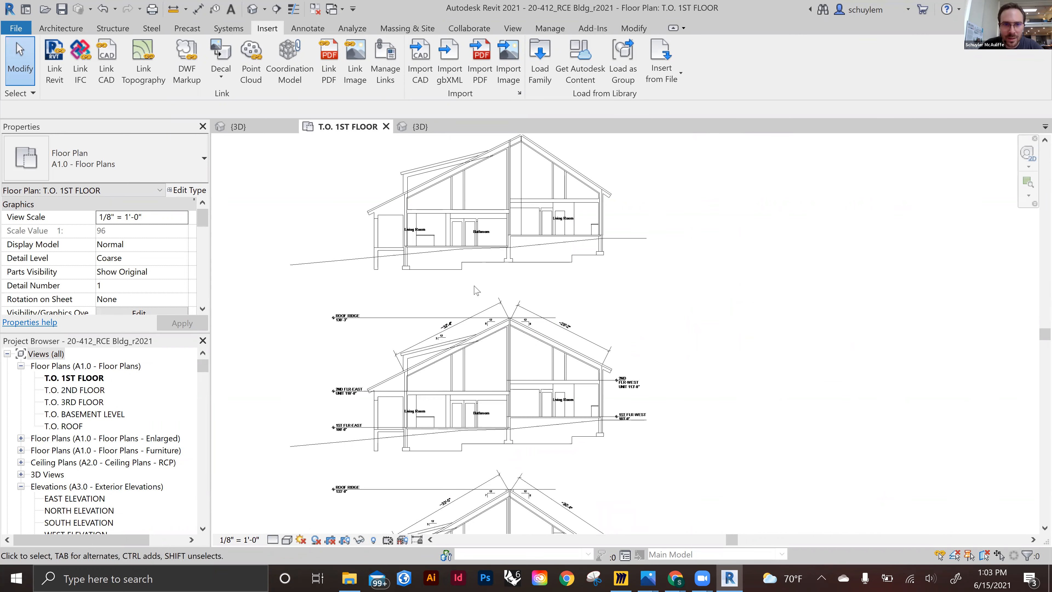
{"action": "scroll", "coordinate": [372, 321], "scroll_direction": "up", "scroll_amount": 2}
{"action": "mouse_move", "coordinate": [539, 240]}
{"action": "middle_mouse_down"}
{"action": "mouse_move", "coordinate": [658, 393]}
{"action": "mouse_move", "coordinate": [665, 378]}
{"action": "middle_mouse_up"}
{"action": "scroll", "coordinate": [680, 480], "scroll_direction": "up", "scroll_amount": 1}
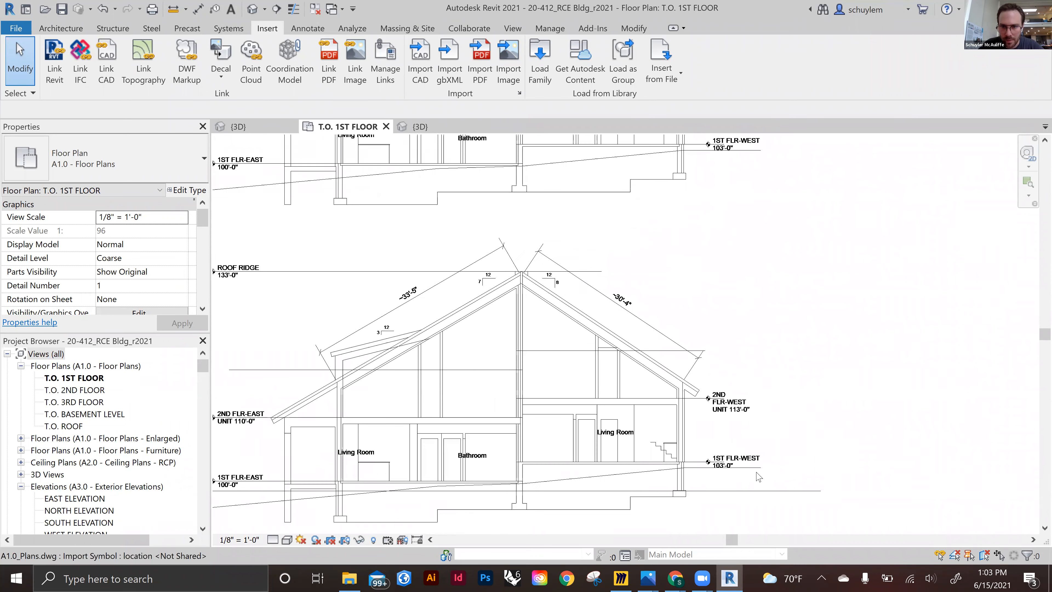
{"action": "scroll", "coordinate": [680, 481], "scroll_direction": "up", "scroll_amount": 1}
{"action": "scroll", "coordinate": [611, 480], "scroll_direction": "down", "scroll_amount": 2}
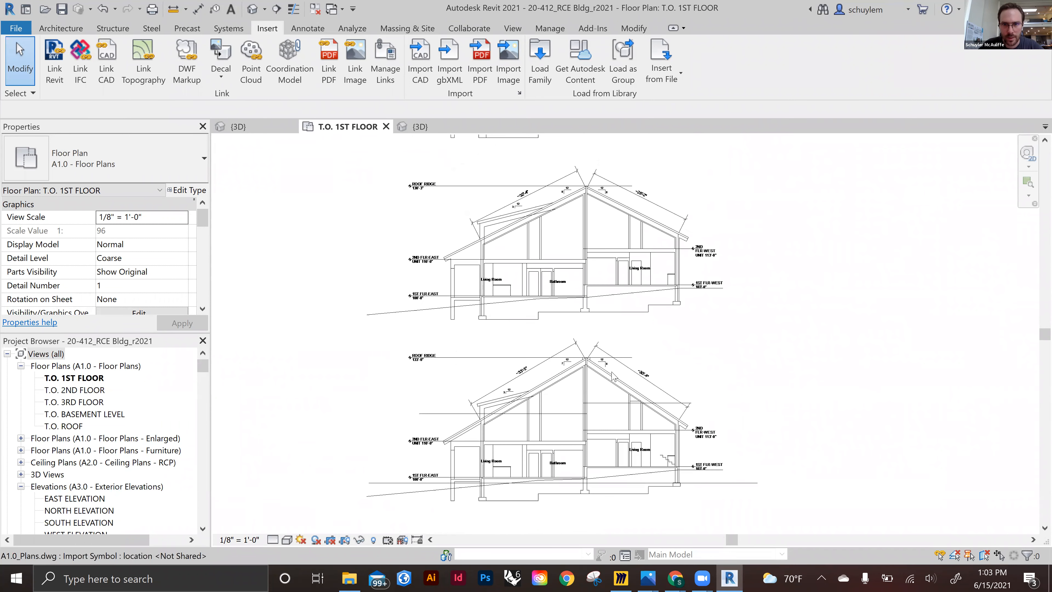
{"action": "scroll", "coordinate": [475, 297], "scroll_direction": "up", "scroll_amount": 2}
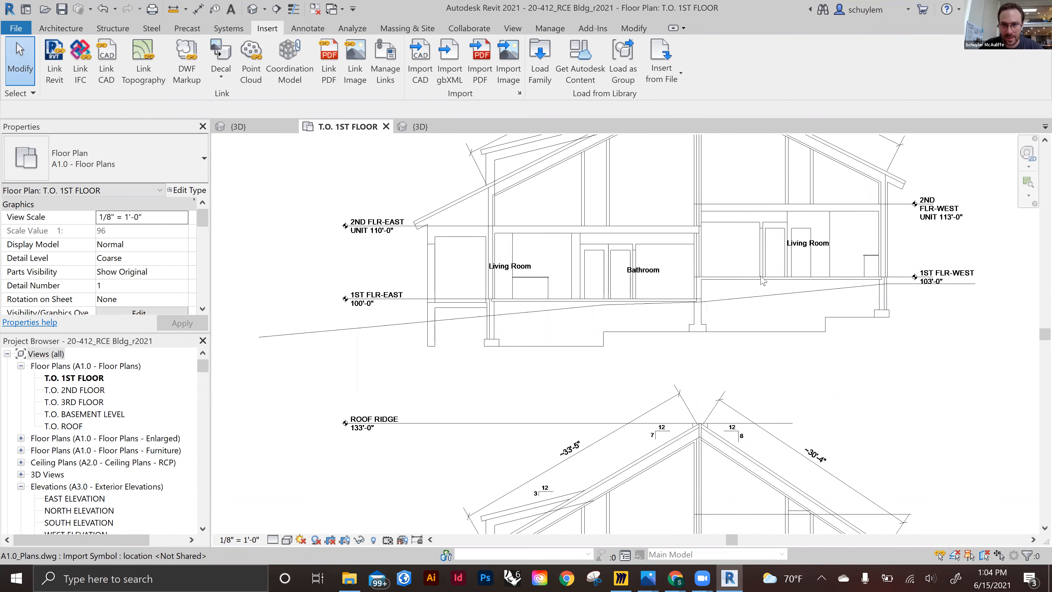
{"action": "scroll", "coordinate": [678, 309], "scroll_direction": "down", "scroll_amount": 4}
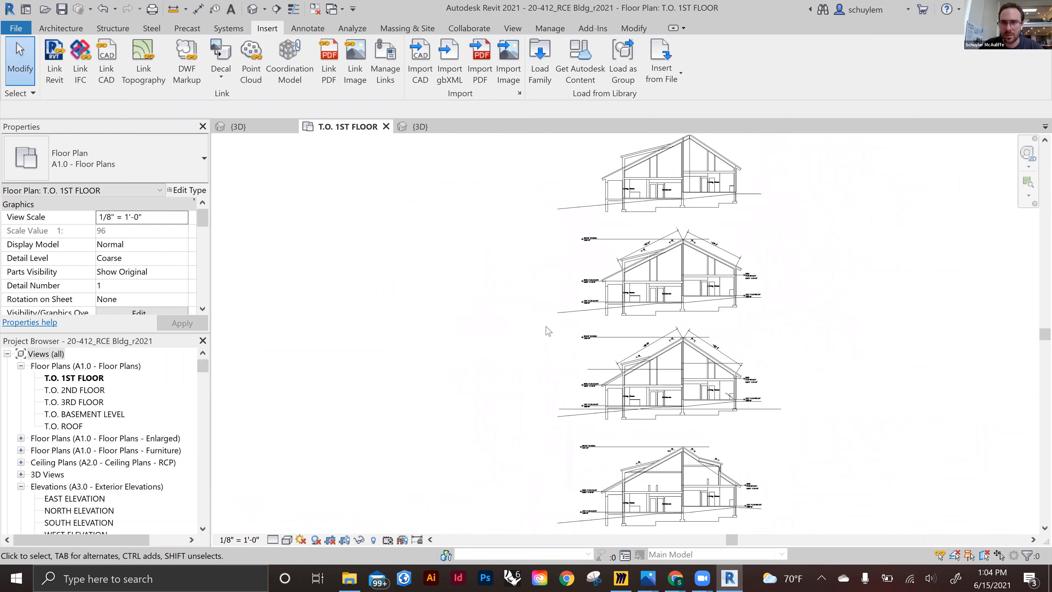
{"action": "scroll", "coordinate": [636, 198], "scroll_direction": "up", "scroll_amount": 1}
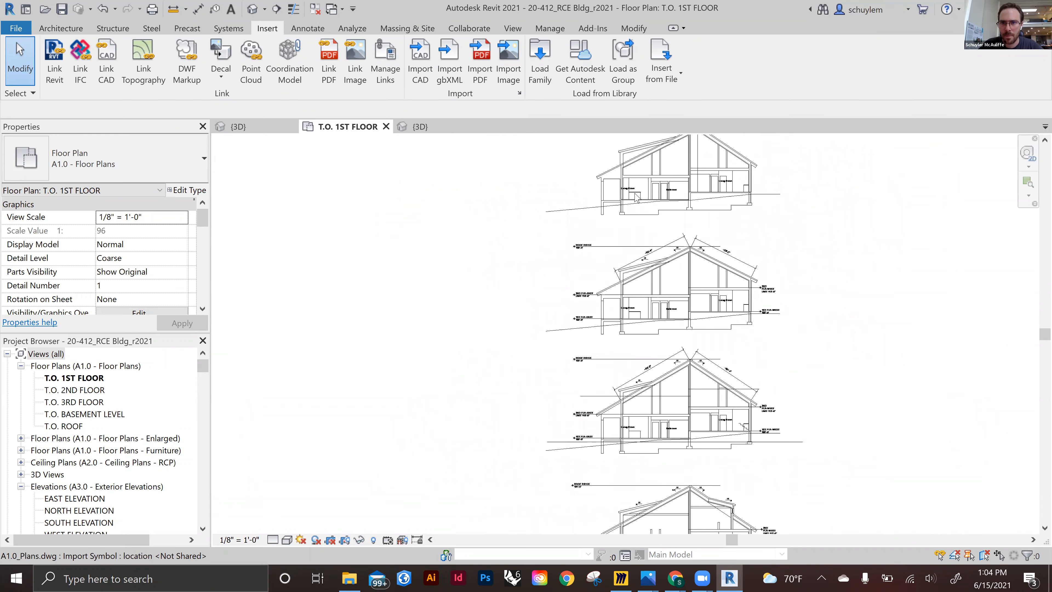
{"action": "scroll", "coordinate": [636, 197], "scroll_direction": "down", "scroll_amount": 2}
{"action": "scroll", "coordinate": [640, 192], "scroll_direction": "down", "scroll_amount": 2}
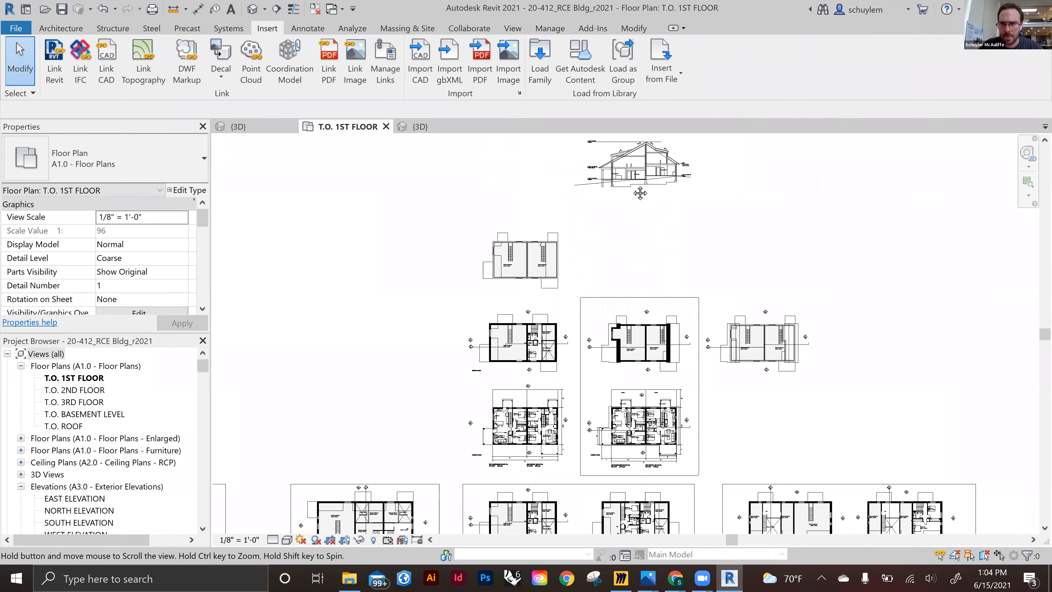
{"action": "scroll", "coordinate": [690, 190], "scroll_direction": "down", "scroll_amount": 2}
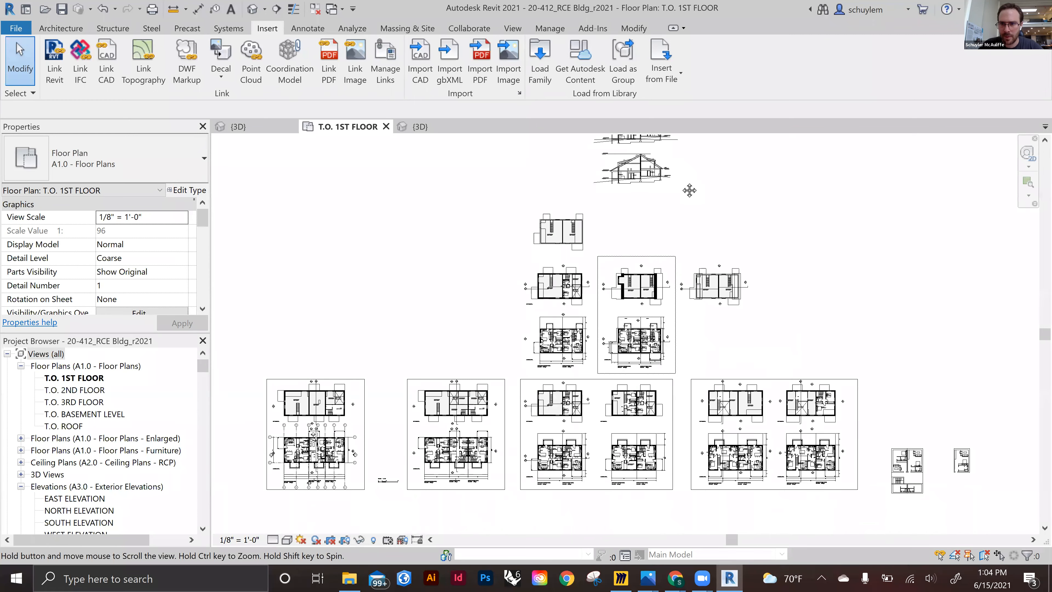
{"action": "middle_click_drag", "start_coordinate": [690, 191], "coordinate": [671, 54]}
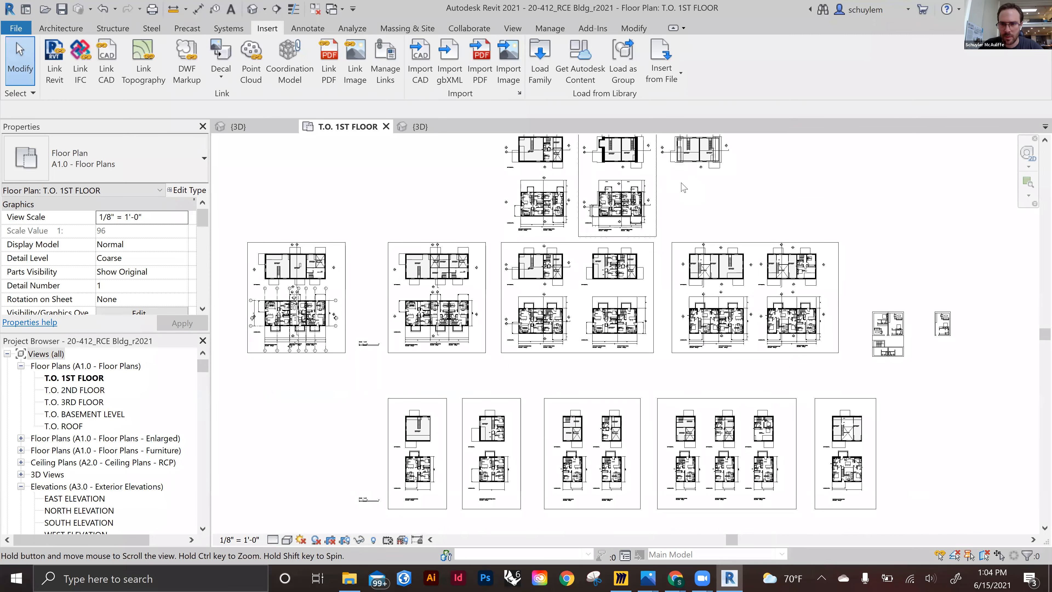
{"action": "scroll", "coordinate": [683, 187], "scroll_direction": "down", "scroll_amount": 3}
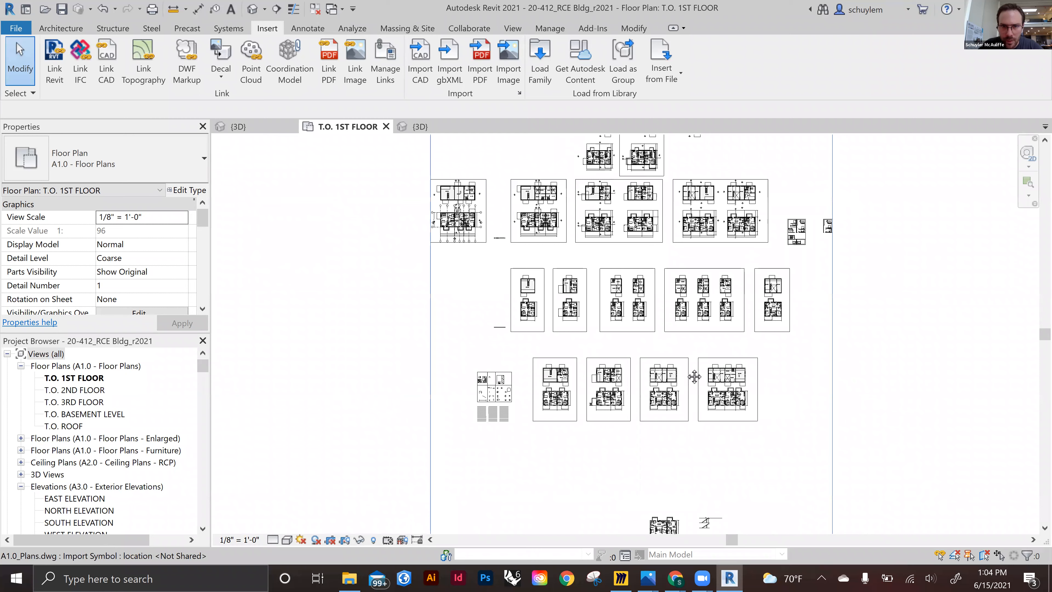
{"action": "middle_click_drag", "start_coordinate": [706, 413], "coordinate": [652, 224]}
{"action": "middle_click_drag", "start_coordinate": [702, 383], "coordinate": [706, 497]}
{"action": "middle_click_drag", "start_coordinate": [683, 146], "coordinate": [670, 320]}
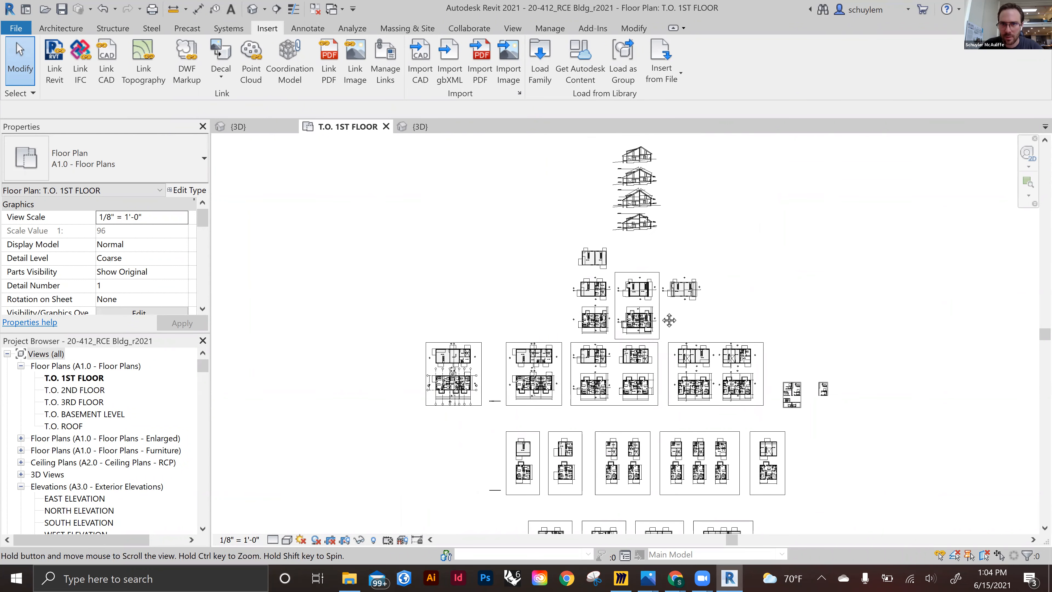
{"action": "middle_click_drag", "start_coordinate": [646, 245], "coordinate": [638, 346]}
{"action": "scroll", "coordinate": [642, 291], "scroll_direction": "up", "scroll_amount": 6}
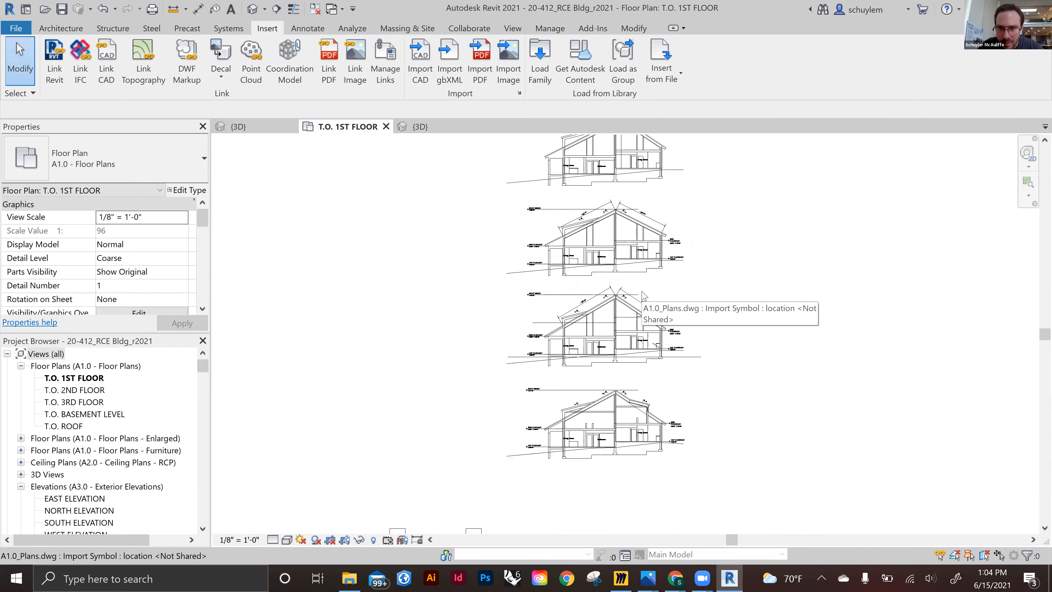
{"action": "scroll", "coordinate": [638, 339], "scroll_direction": "up", "scroll_amount": 2}
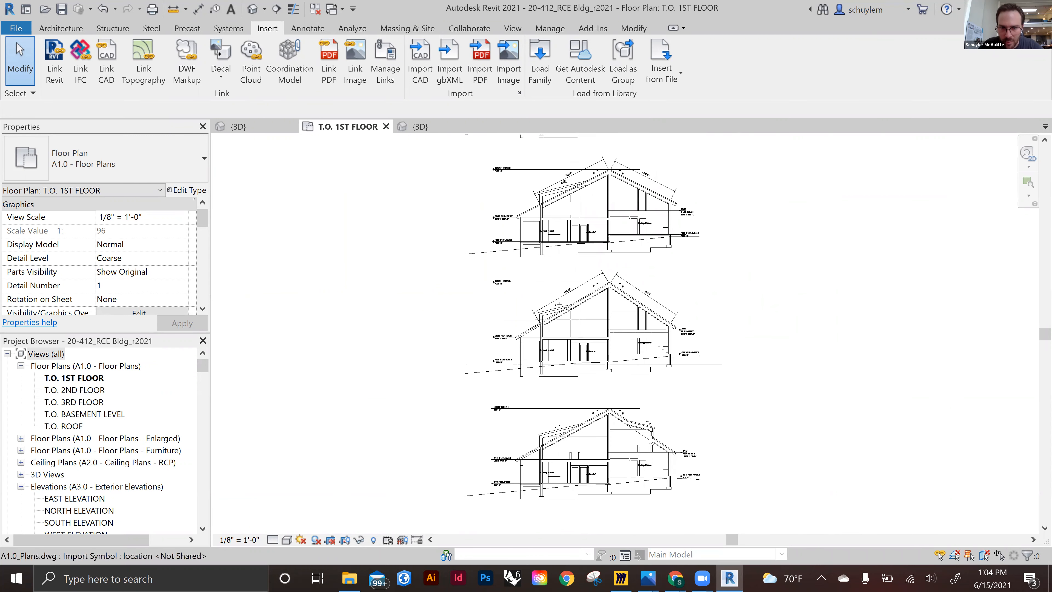
{"action": "scroll", "coordinate": [652, 441], "scroll_direction": "up", "scroll_amount": 2}
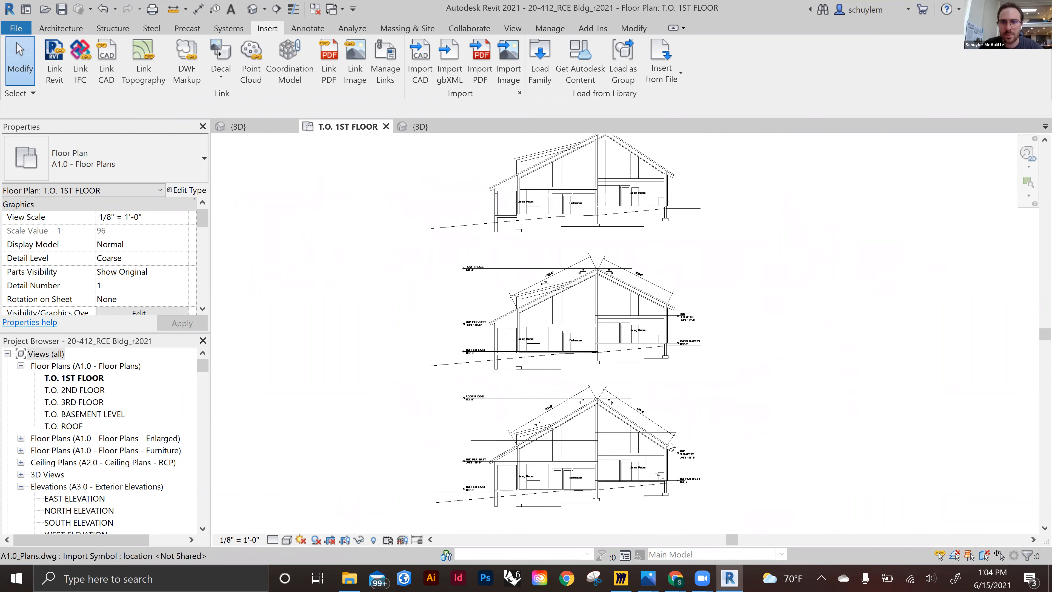
{"action": "scroll", "coordinate": [670, 447], "scroll_direction": "down", "scroll_amount": 1}
{"action": "scroll", "coordinate": [661, 233], "scroll_direction": "down", "scroll_amount": 1}
{"action": "middle_click_drag", "start_coordinate": [710, 402], "coordinate": [701, 282]}
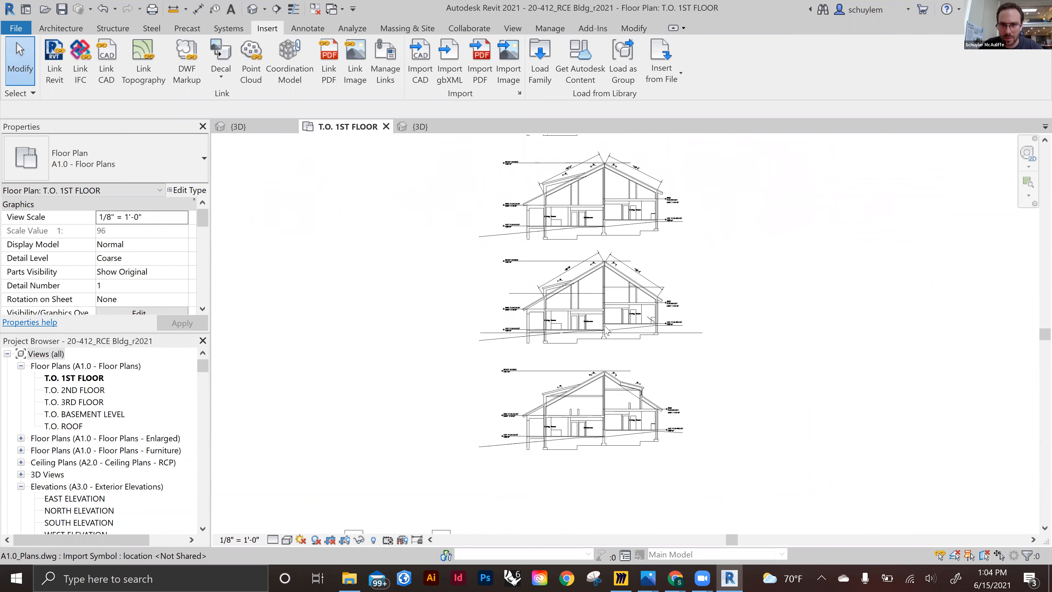
{"action": "scroll", "coordinate": [606, 331], "scroll_direction": "up", "scroll_amount": 4}
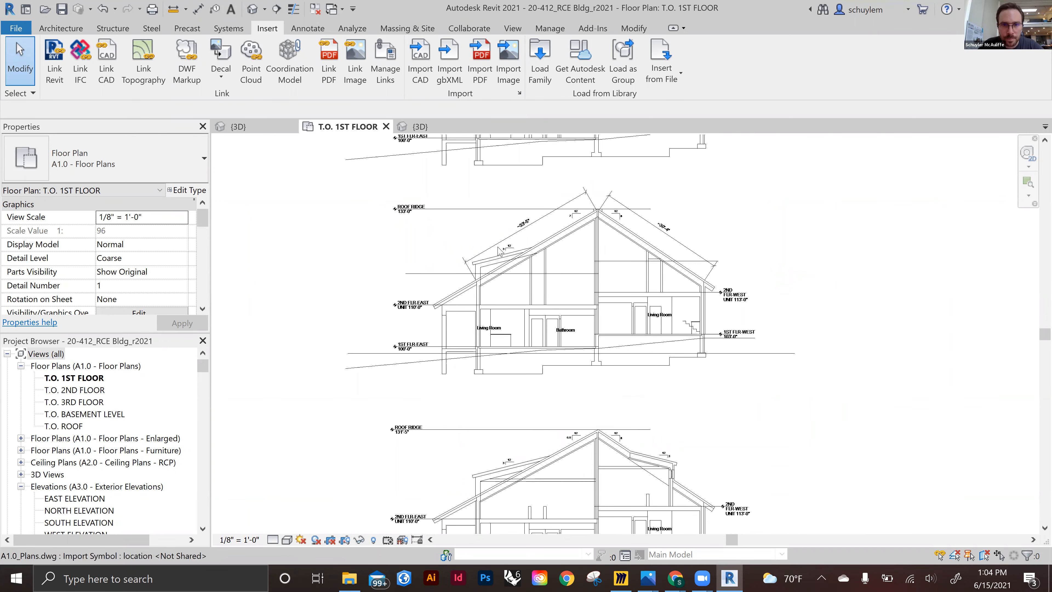
{"action": "scroll", "coordinate": [585, 348], "scroll_direction": "down", "scroll_amount": 3}
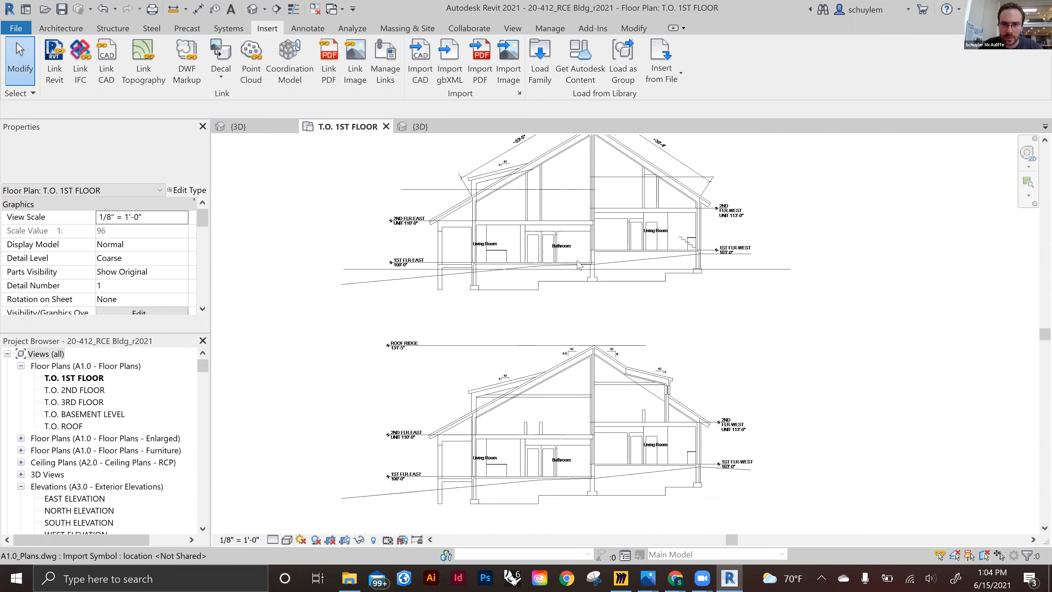
{"action": "scroll", "coordinate": [578, 267], "scroll_direction": "down", "scroll_amount": 2}
{"action": "scroll", "coordinate": [538, 378], "scroll_direction": "down", "scroll_amount": 4}
{"action": "middle_click_drag", "start_coordinate": [542, 376], "coordinate": [758, 175]}
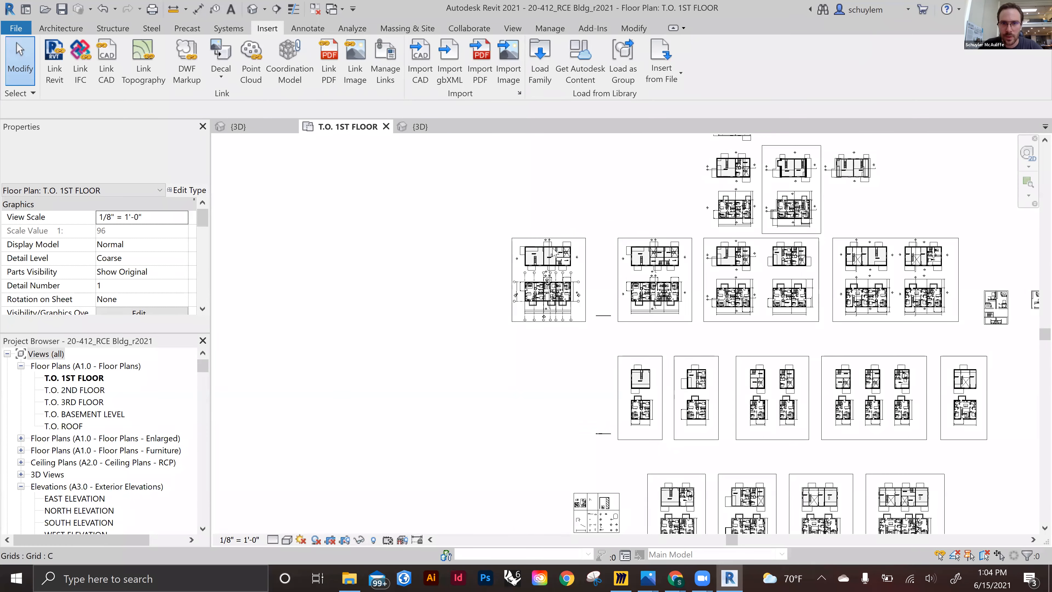
Review the upper level plan drawn above the first floor plan
{"action": "scroll", "coordinate": [554, 252], "scroll_direction": "up", "scroll_amount": 1}
{"action": "scroll", "coordinate": [554, 265], "scroll_direction": "up", "scroll_amount": 8}
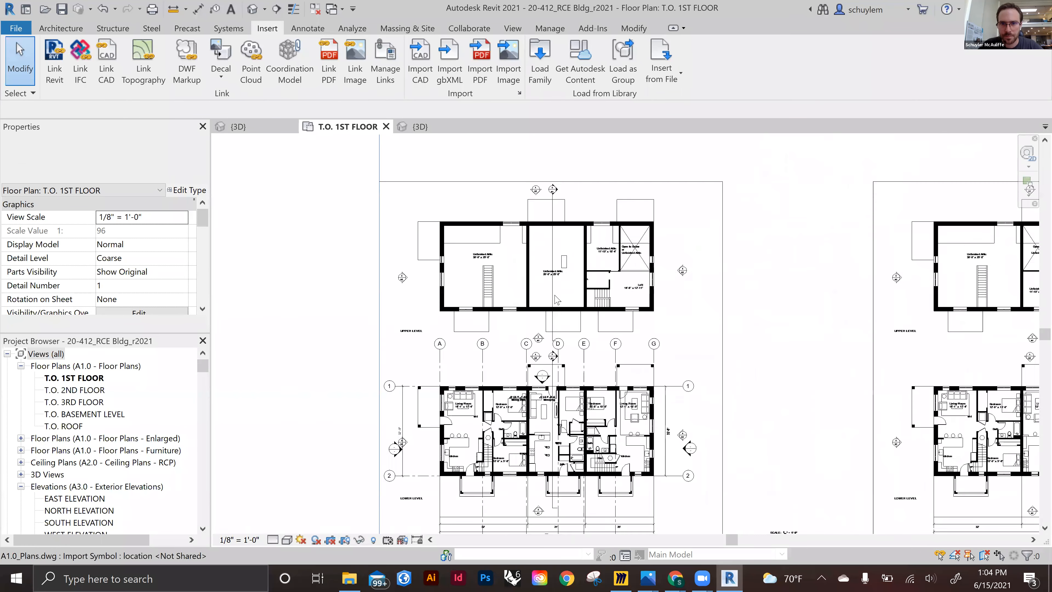
{"action": "scroll", "coordinate": [598, 408], "scroll_direction": "down", "scroll_amount": 3}
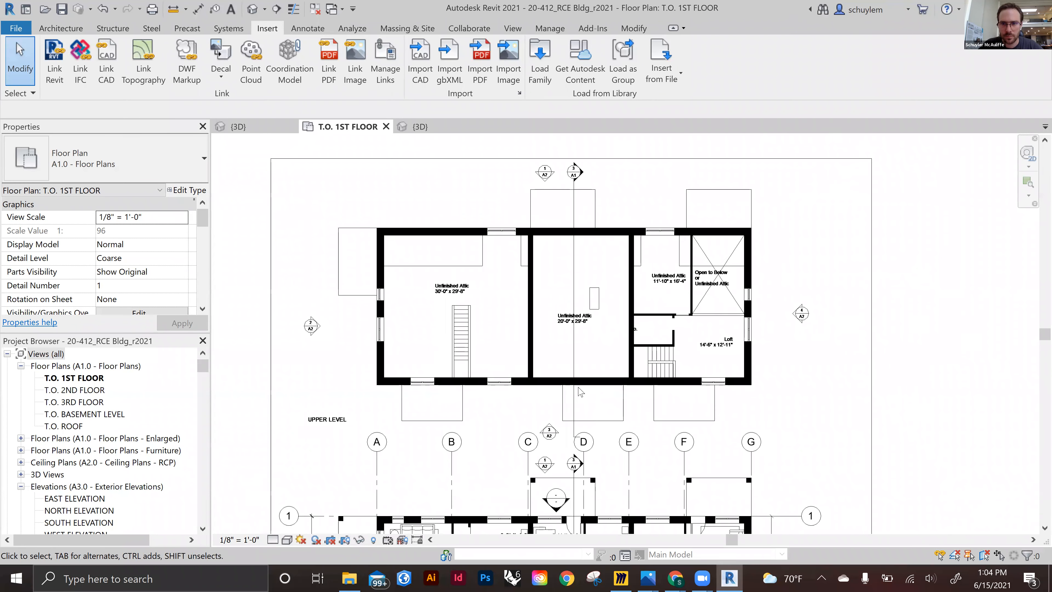
Zoom out and pan across the imported drawing to the building section with the east and west floor level markers
{"action": "scroll", "coordinate": [581, 392], "scroll_direction": "down", "scroll_amount": 4}
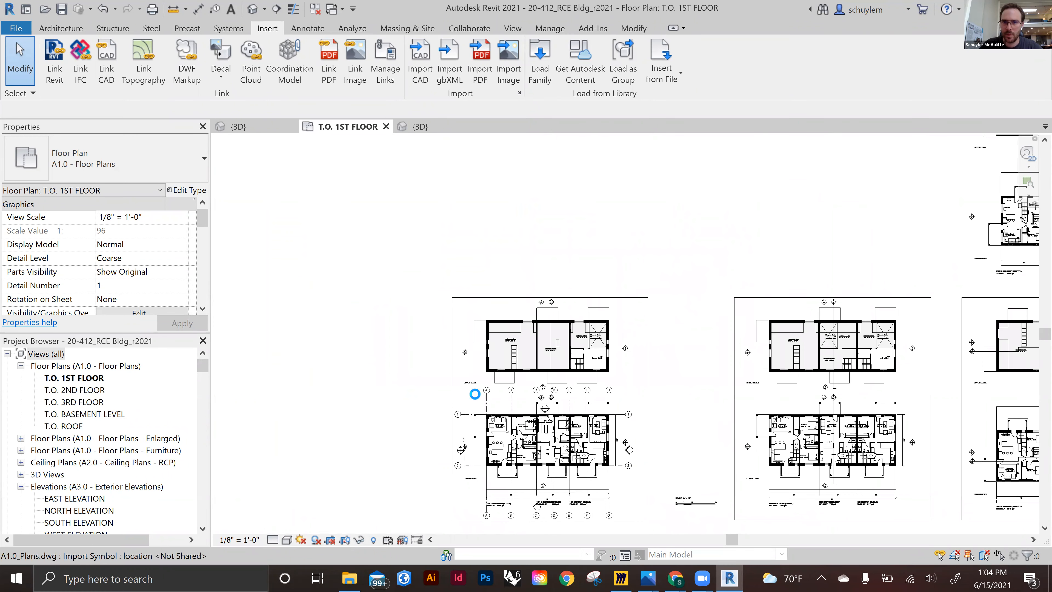
{"action": "scroll", "coordinate": [570, 381], "scroll_direction": "down", "scroll_amount": 2}
{"action": "middle_click_drag", "start_coordinate": [847, 198], "coordinate": [433, 398]}
{"action": "scroll", "coordinate": [617, 396], "scroll_direction": "up", "scroll_amount": 1}
{"action": "middle_click_drag", "start_coordinate": [648, 371], "coordinate": [455, 534]}
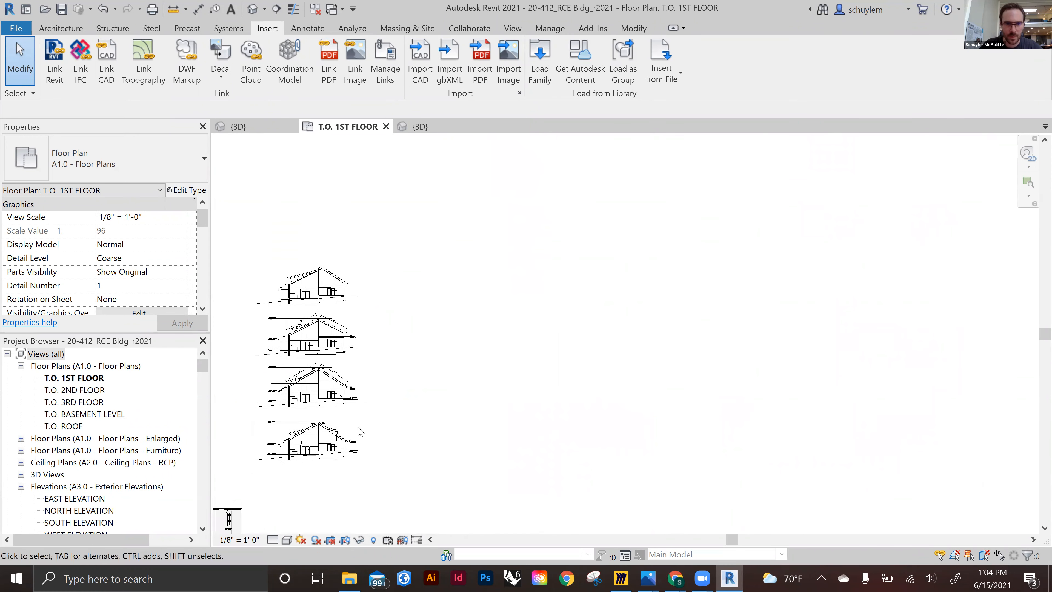
{"action": "scroll", "coordinate": [360, 433], "scroll_direction": "up", "scroll_amount": 5}
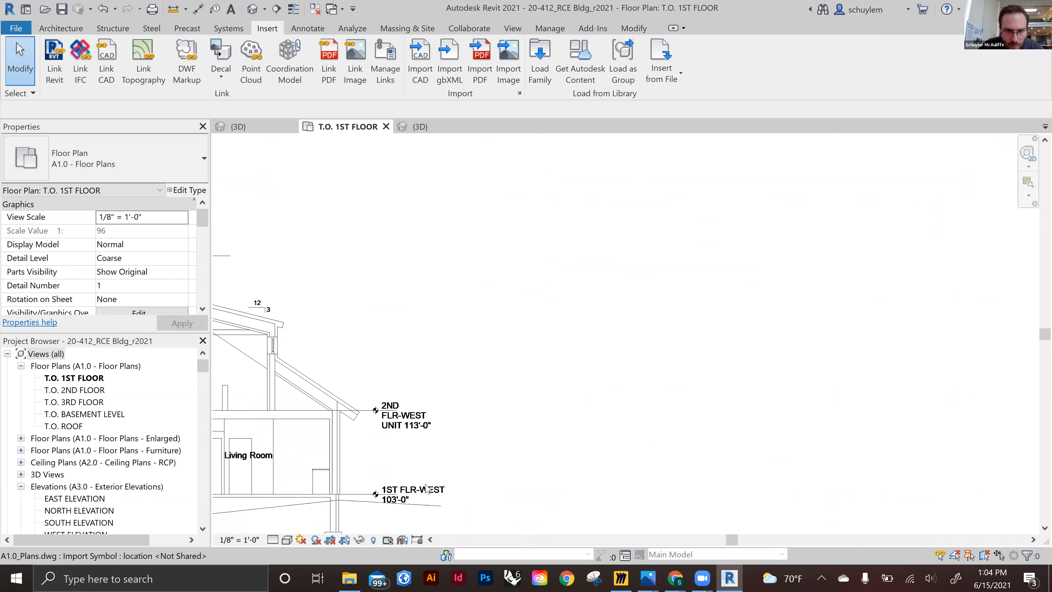
{"action": "middle_click_drag", "start_coordinate": [426, 490], "coordinate": [554, 393]}
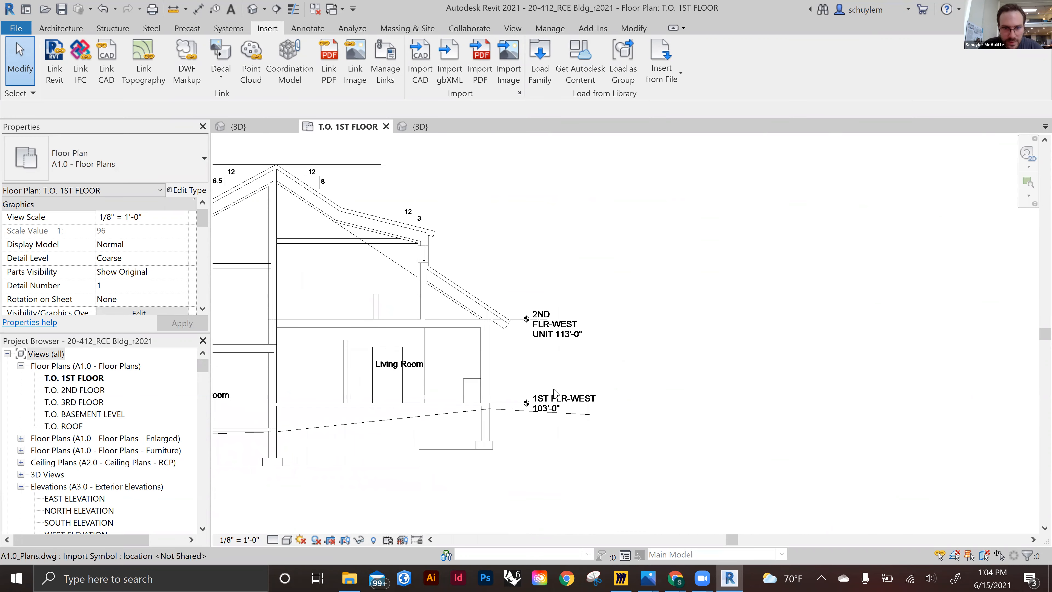
{"action": "middle_click_drag", "start_coordinate": [416, 380], "coordinate": [569, 380]}
{"action": "middle_click_drag", "start_coordinate": [693, 319], "coordinate": [997, 267]}
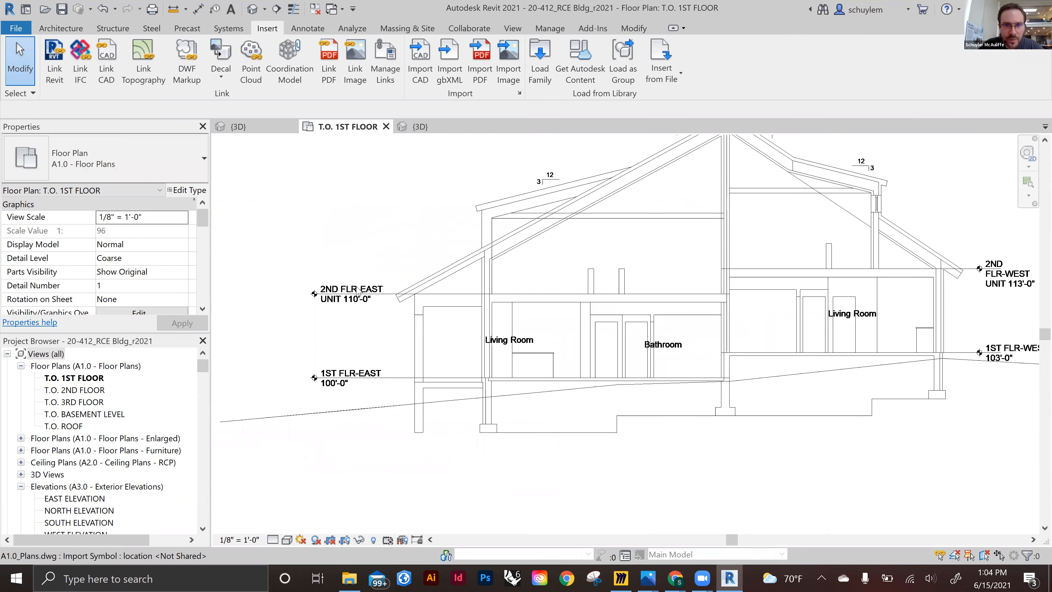
{"action": "scroll", "coordinate": [369, 292], "scroll_direction": "down", "scroll_amount": 2}
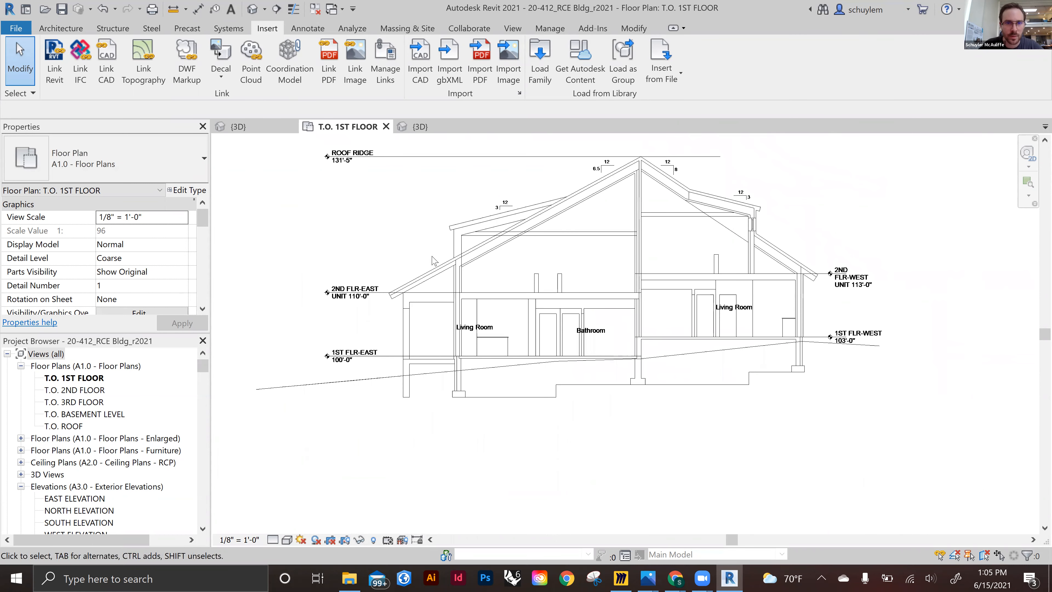
{"action": "scroll", "coordinate": [435, 298], "scroll_direction": "up", "scroll_amount": 2}
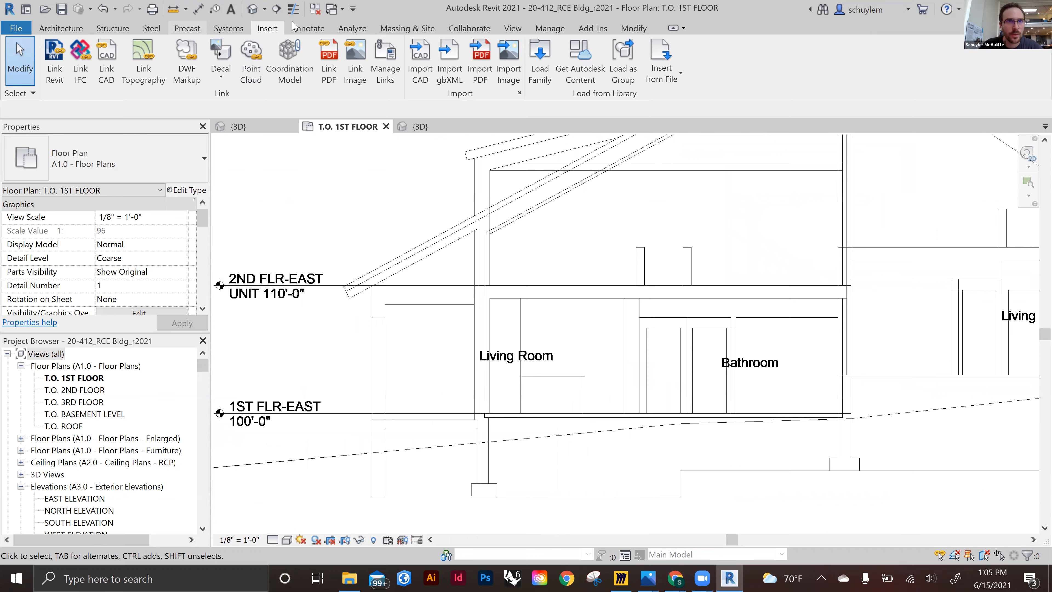
Measure the vertical distance from the second floor line in the section
{"action": "left_click", "coordinate": [428, 286]}
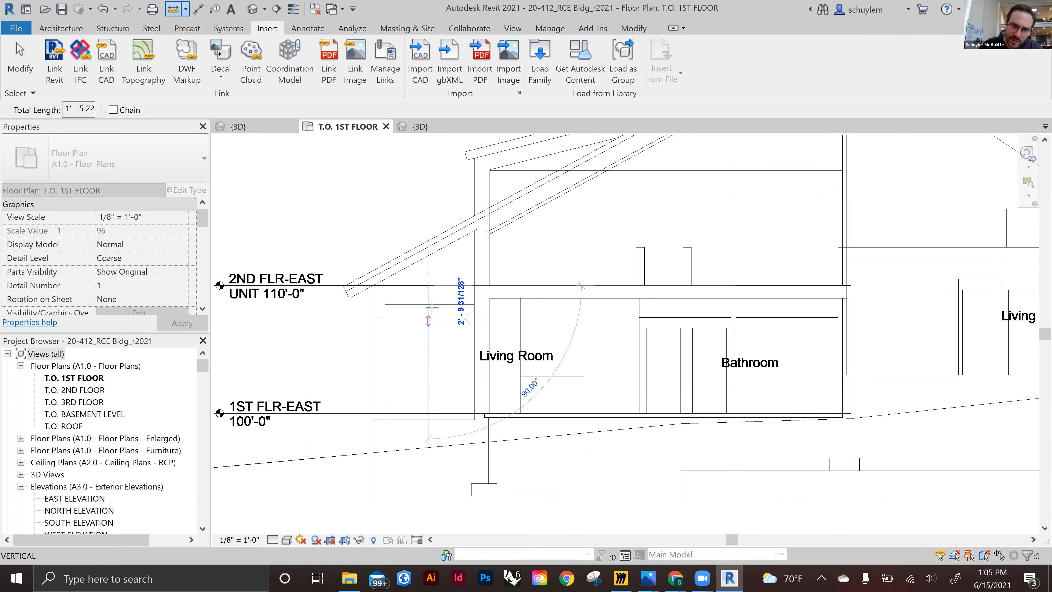
{"action": "key", "text": "Escape"}
{"action": "key", "text": "Escape"}
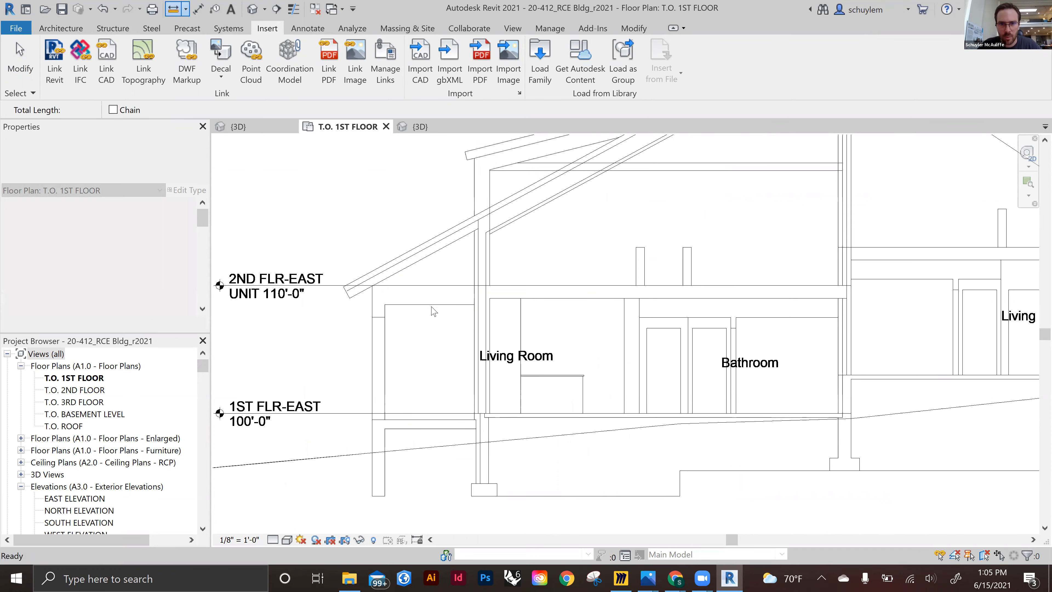
Browse the other imported sheets and return to the first floor plan with its grids
{"action": "scroll", "coordinate": [485, 316], "scroll_direction": "down", "scroll_amount": 2}
{"action": "middle_click_drag", "start_coordinate": [485, 316], "coordinate": [444, 360]}
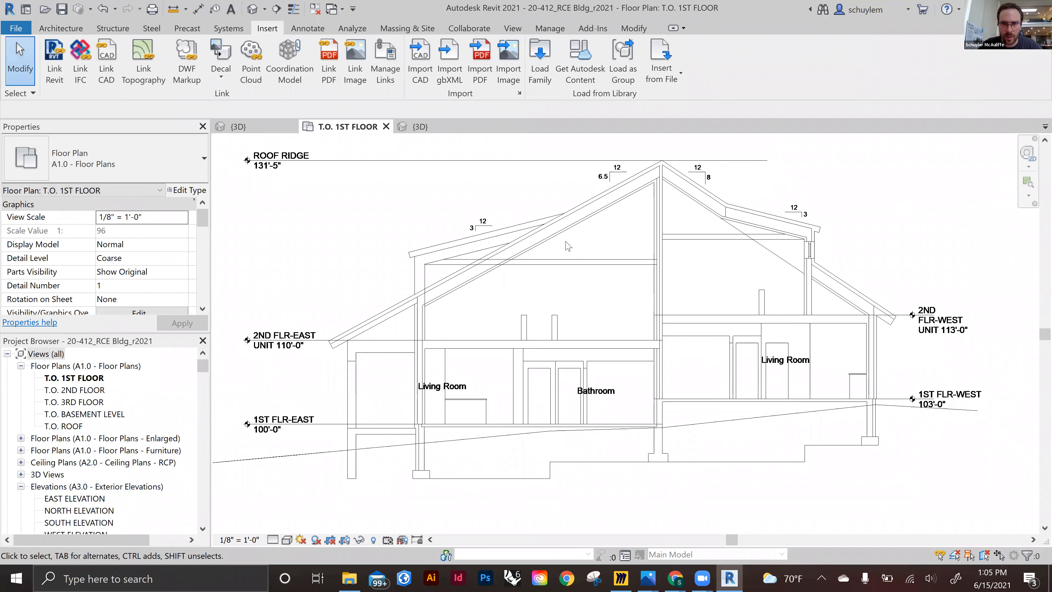
{"action": "scroll", "coordinate": [406, 267], "scroll_direction": "down", "scroll_amount": 5}
{"action": "middle_click_drag", "start_coordinate": [611, 230], "coordinate": [572, 367]}
{"action": "middle_click_drag", "start_coordinate": [739, 235], "coordinate": [1021, 51]}
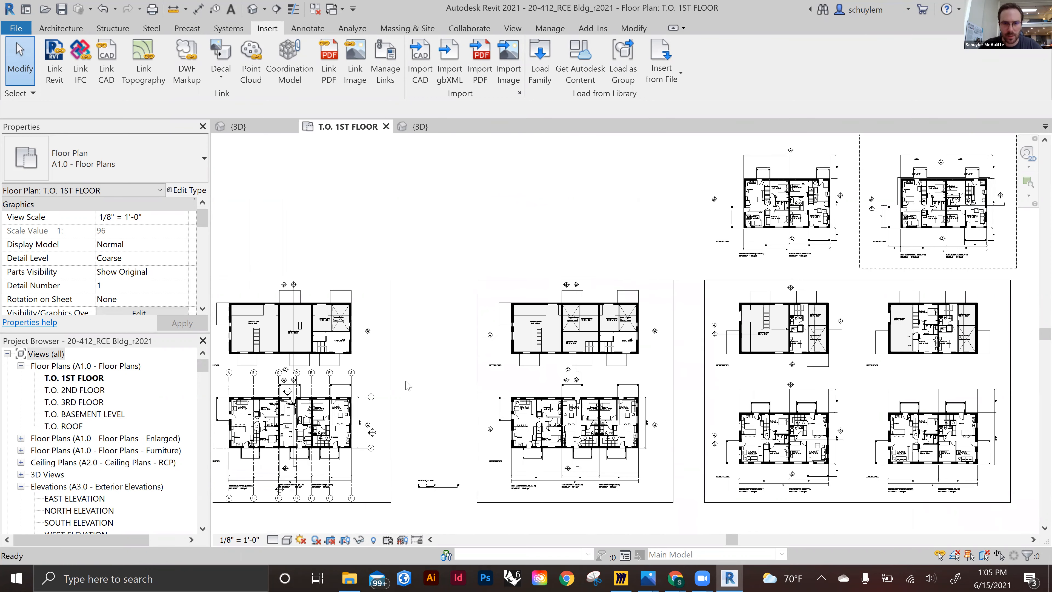
{"action": "scroll", "coordinate": [456, 369], "scroll_direction": "down", "scroll_amount": 2}
{"action": "scroll", "coordinate": [440, 347], "scroll_direction": "down", "scroll_amount": 1}
{"action": "middle_click_drag", "start_coordinate": [486, 350], "coordinate": [596, 314]}
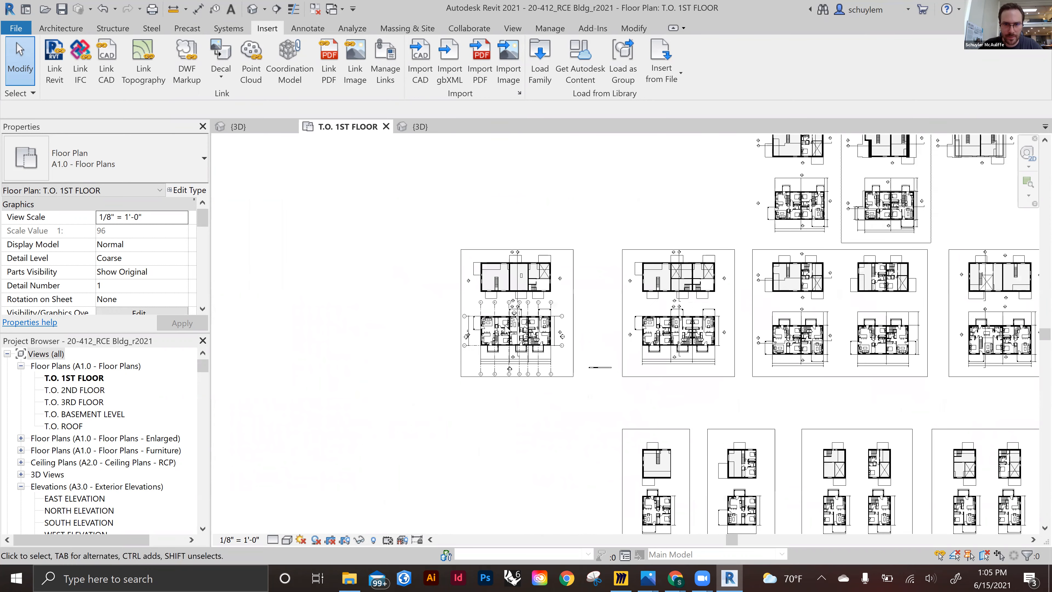
{"action": "scroll", "coordinate": [504, 325], "scroll_direction": "up", "scroll_amount": 4}
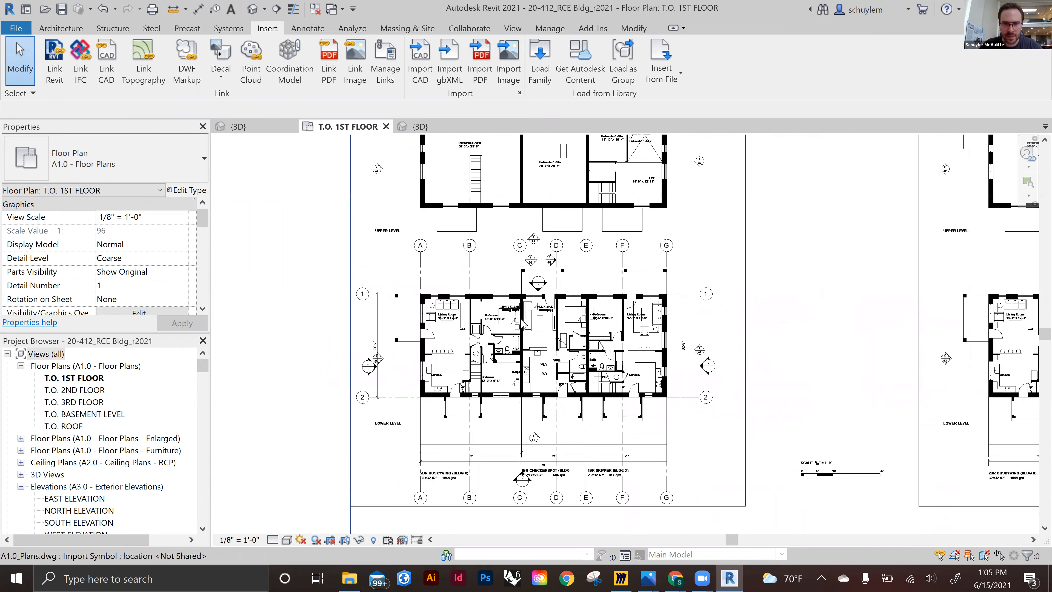
{"action": "scroll", "coordinate": [540, 292], "scroll_direction": "up", "scroll_amount": 3}
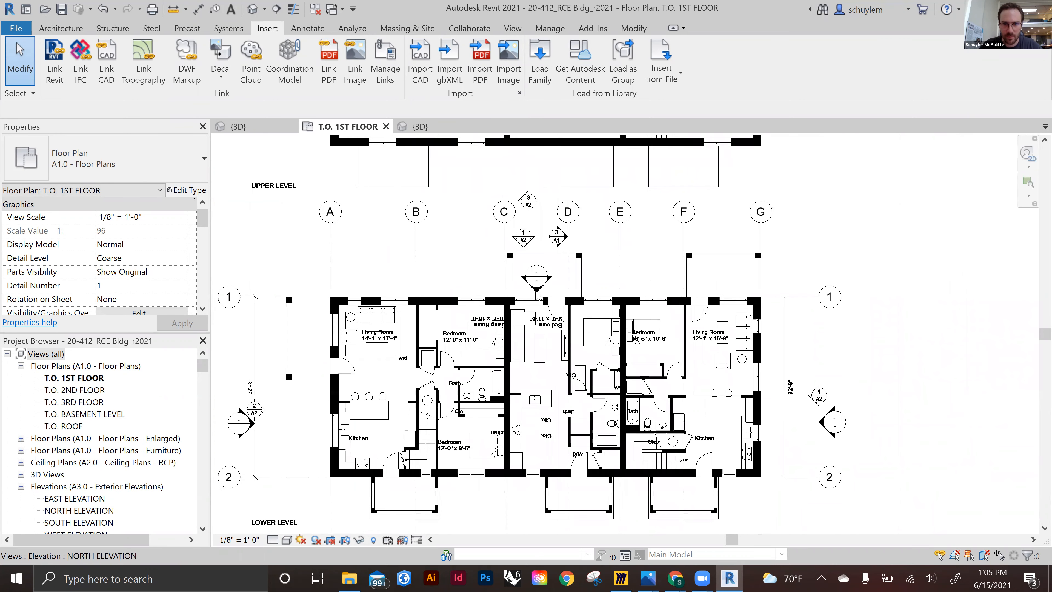
Open the North elevation from the plan's elevation marker and review the project levels
{"action": "double_click", "coordinate": [537, 296]}
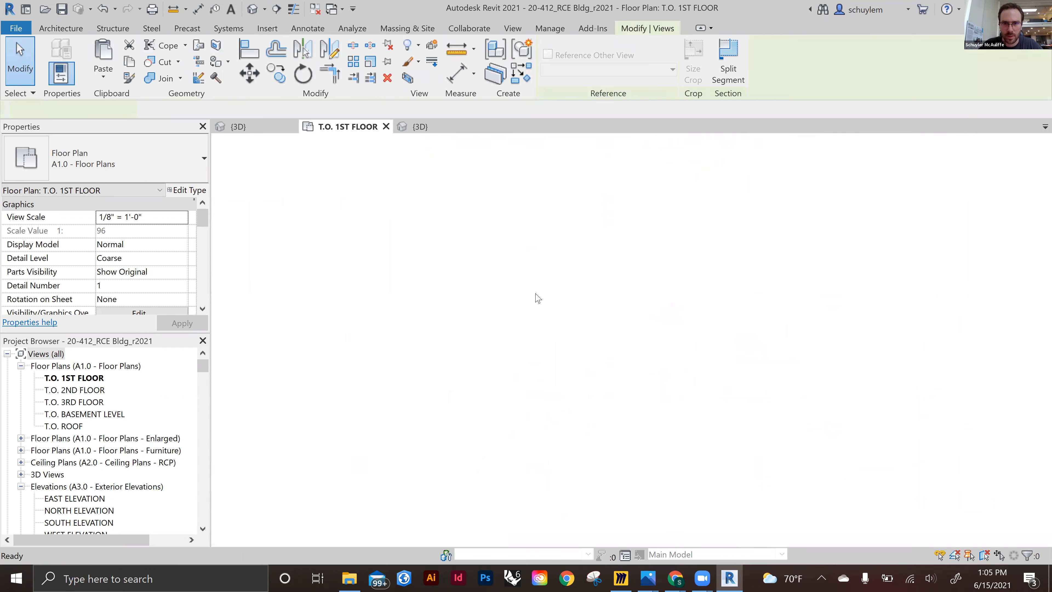
{"action": "middle_click_drag", "start_coordinate": [794, 362], "coordinate": [461, 367]}
{"action": "scroll", "coordinate": [526, 360], "scroll_direction": "up", "scroll_amount": 1}
{"action": "scroll", "coordinate": [527, 359], "scroll_direction": "up", "scroll_amount": 4}
{"action": "middle_click_drag", "start_coordinate": [866, 423], "coordinate": [379, 362]}
{"action": "scroll", "coordinate": [583, 390], "scroll_direction": "up", "scroll_amount": 3}
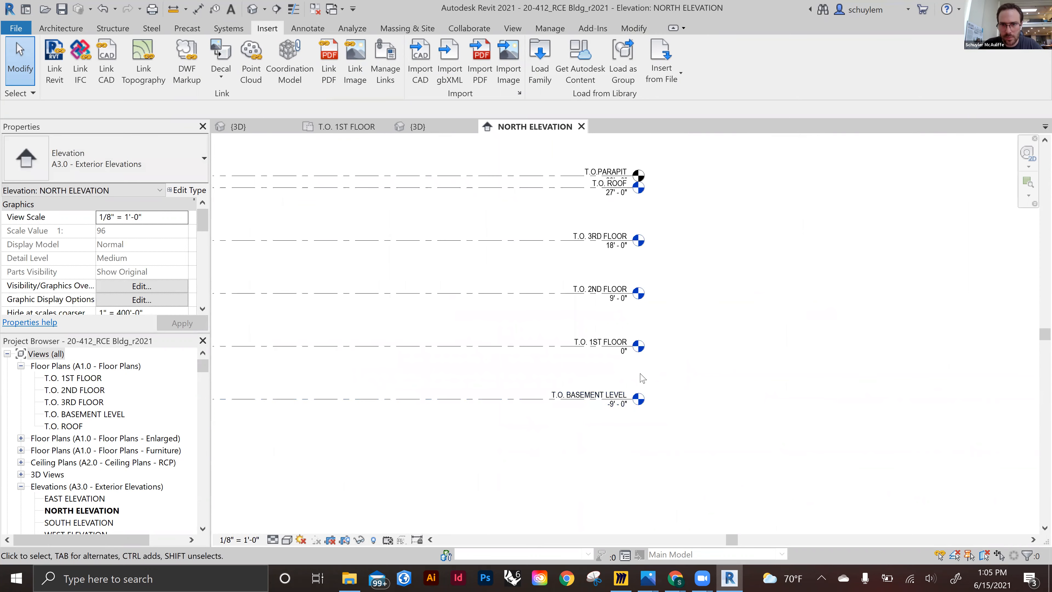
{"action": "scroll", "coordinate": [486, 359], "scroll_direction": "down", "scroll_amount": 1}
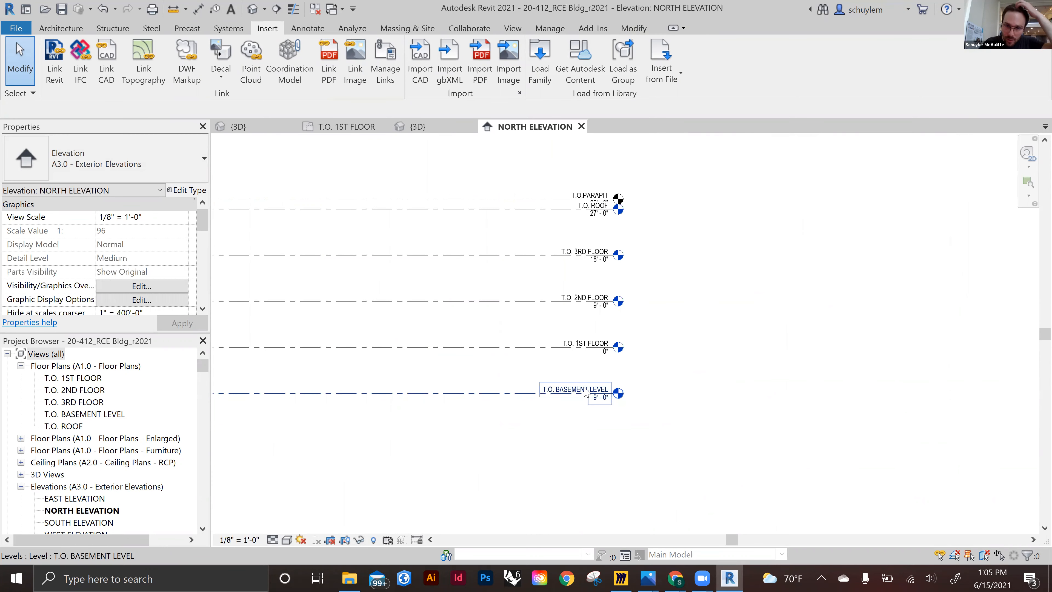
{"action": "scroll", "coordinate": [559, 367], "scroll_direction": "up", "scroll_amount": 2}
{"action": "middle_click_drag", "start_coordinate": [484, 399], "coordinate": [544, 405]}
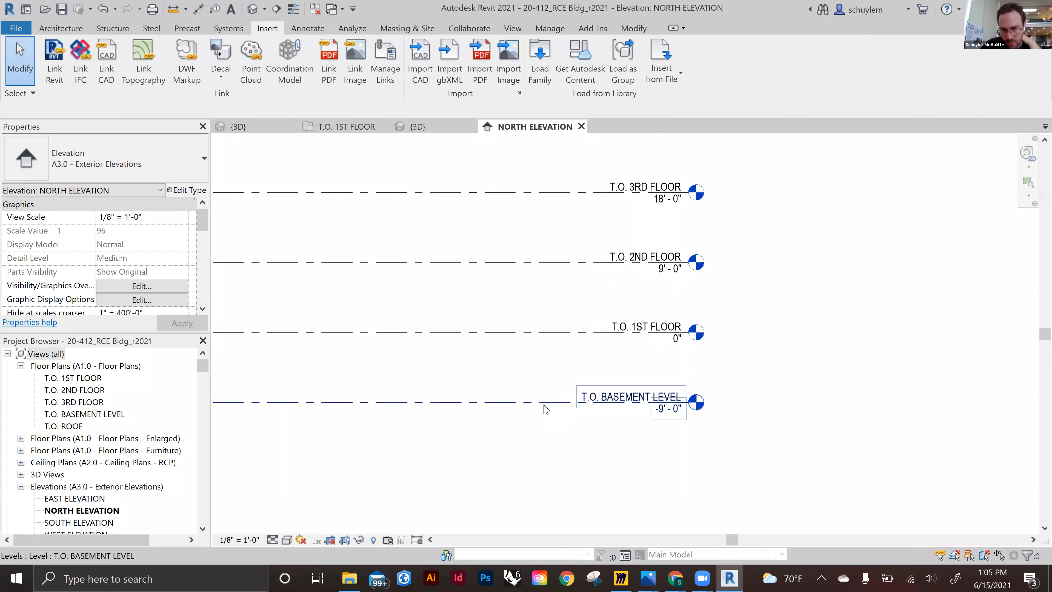
{"action": "middle_click_drag", "start_coordinate": [612, 359], "coordinate": [583, 431]}
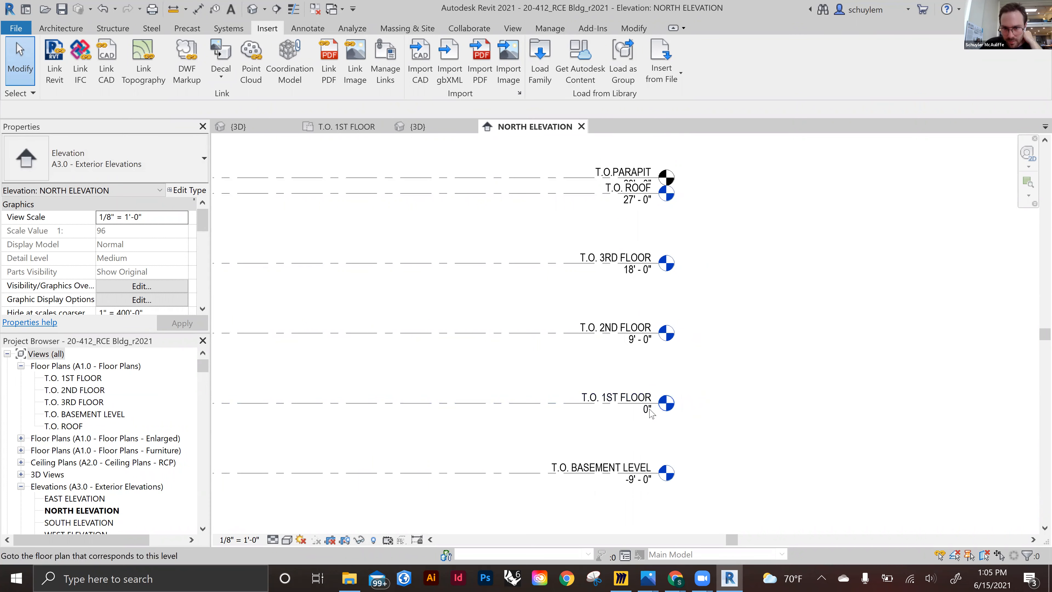
Rename the T.O. 2ND FLOOR level to T.O. PLATE along with its views, and undo the rename
{"action": "left_click", "coordinate": [641, 343]}
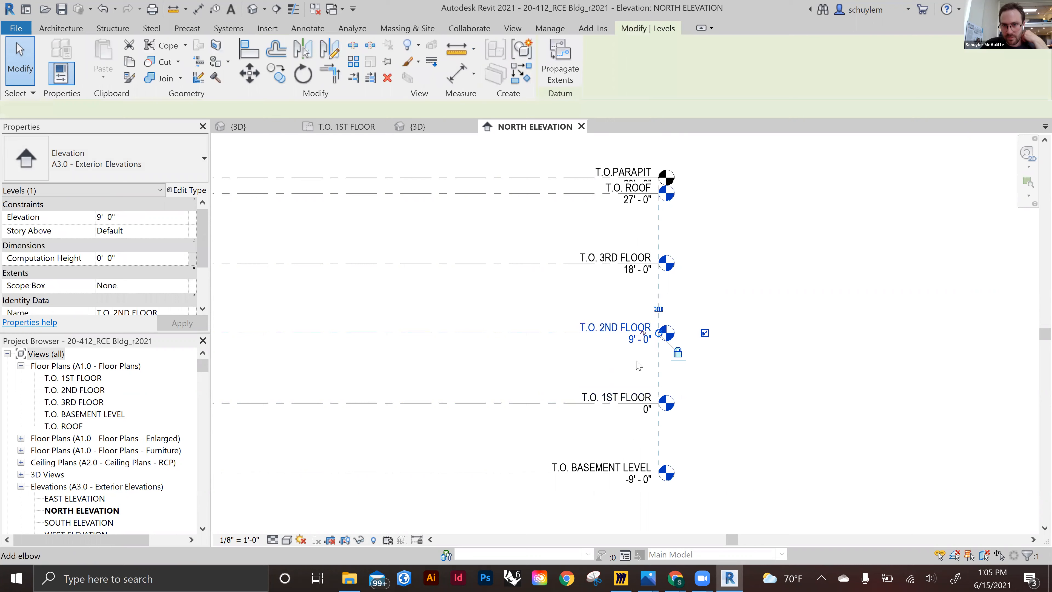
{"action": "left_click", "coordinate": [623, 325]}
{"action": "left_click", "coordinate": [623, 325]}
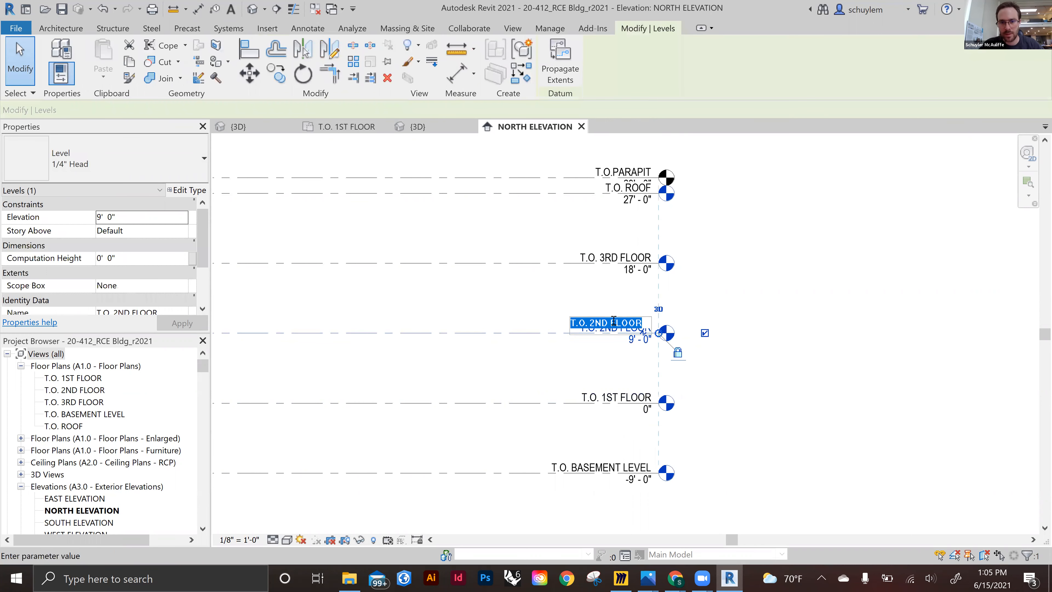
{"action": "type", "text": "T.O. PLATE"}
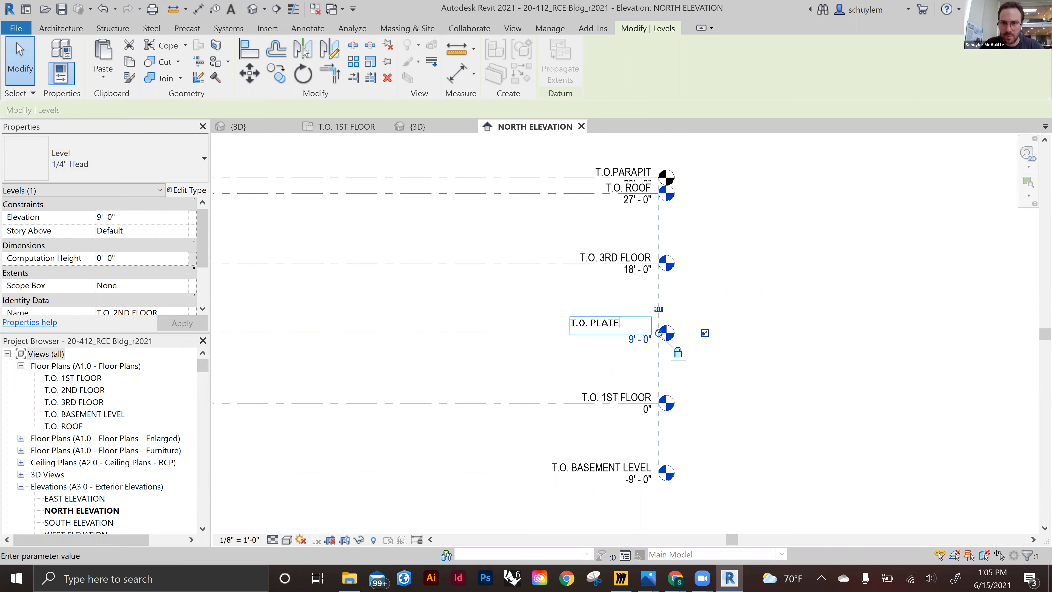
{"action": "left_click", "coordinate": [788, 286]}
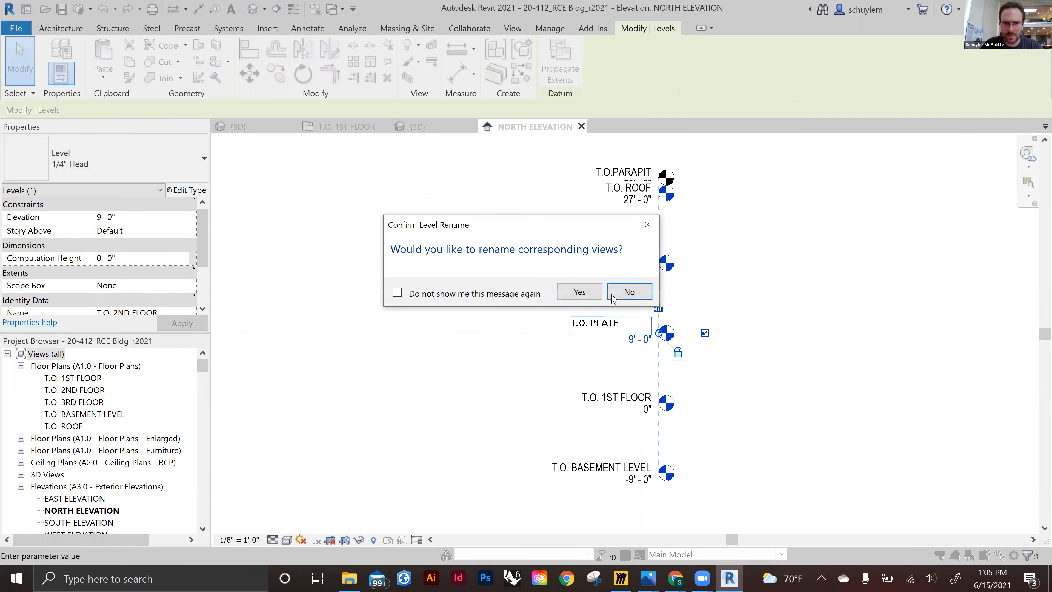
{"action": "left_click", "coordinate": [578, 293]}
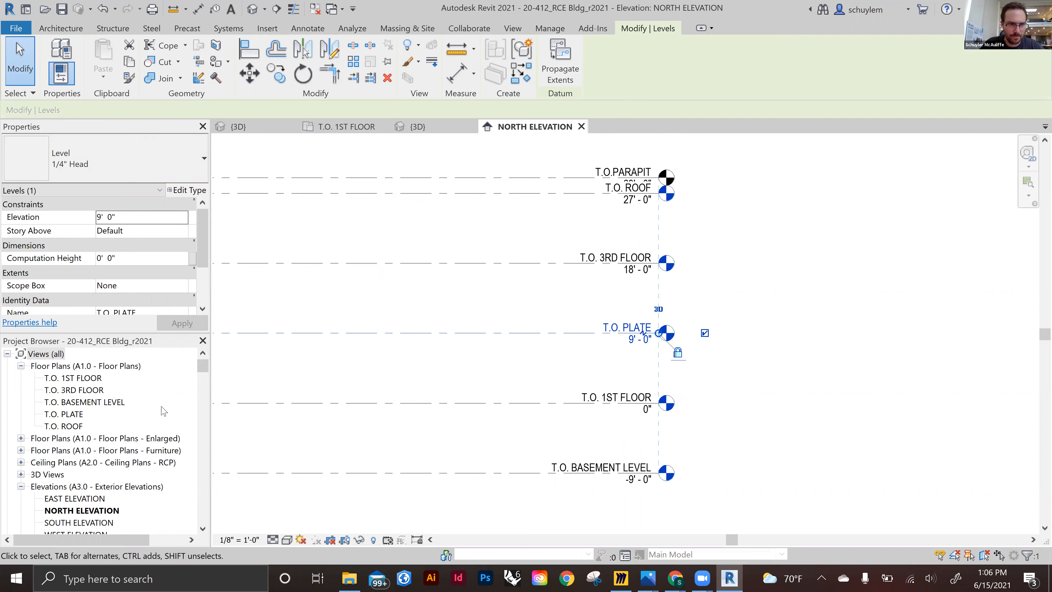
{"action": "key", "text": "ctrl+z"}
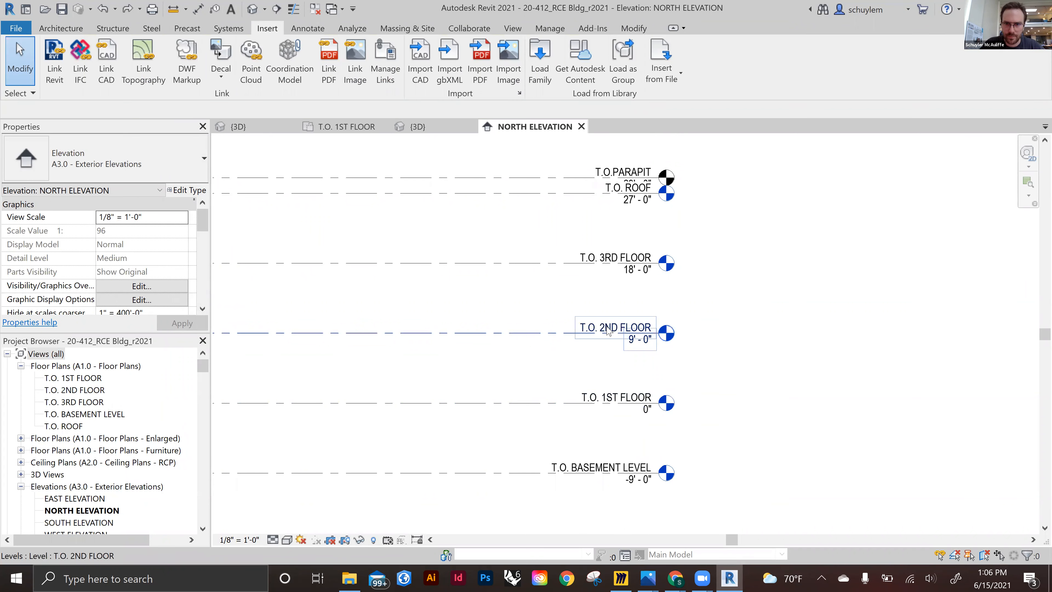
Copy the T.O. 1ST FLOOR level upward about 4' - 6" to create a new level
{"action": "left_click", "coordinate": [597, 329]}
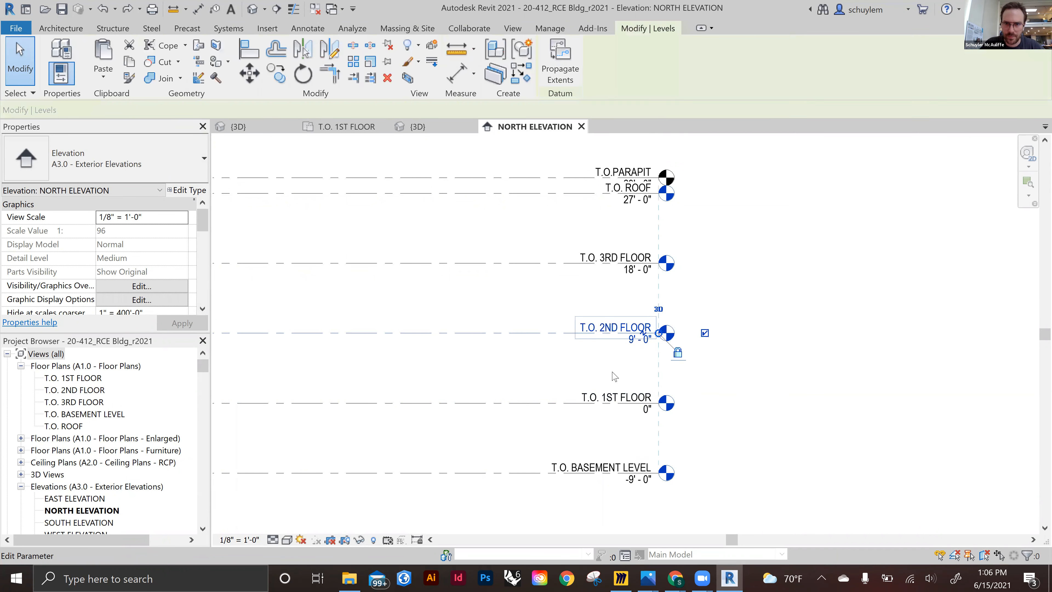
{"action": "left_click", "coordinate": [603, 398]}
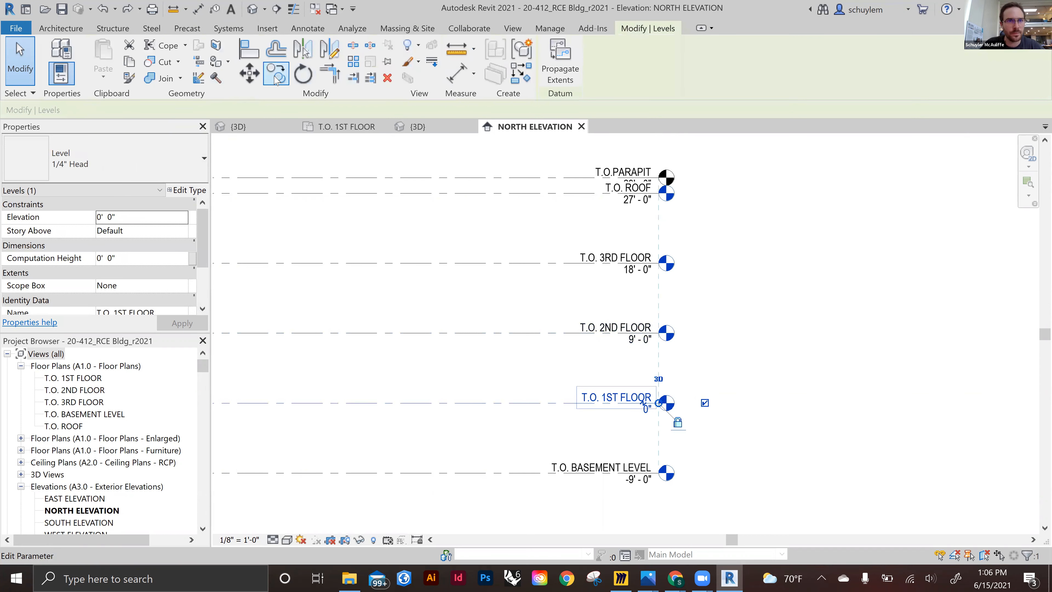
{"action": "left_click", "coordinate": [604, 395]}
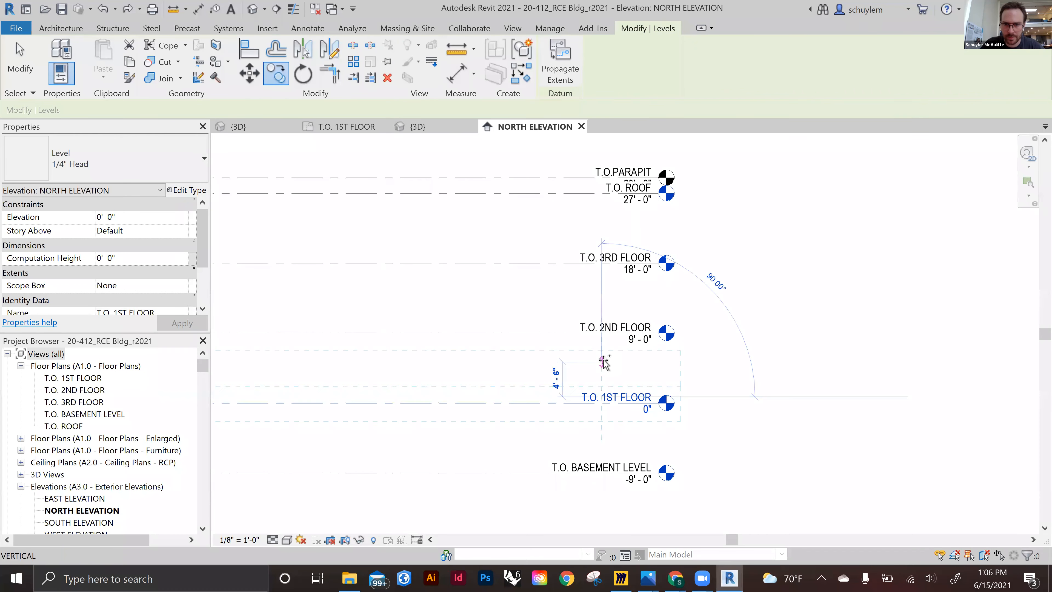
{"action": "left_click", "coordinate": [603, 361]}
{"action": "key", "text": "Escape"}
Rename the copied level T.O. PLATE and set its elevation to 8' - 6"
{"action": "double_click", "coordinate": [623, 363]}
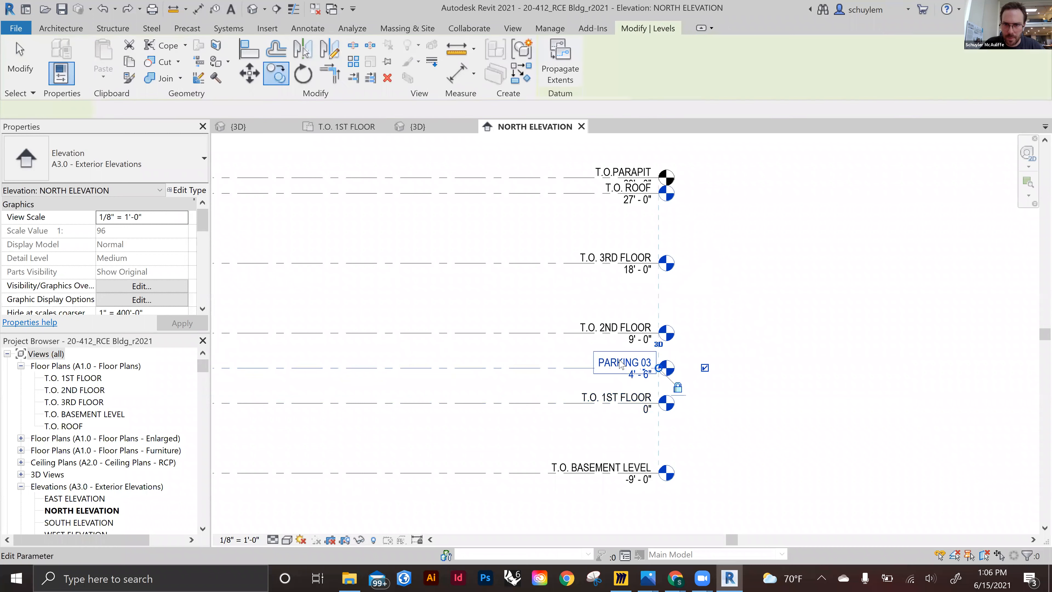
{"action": "type", "text": "T.O. PLATE"}
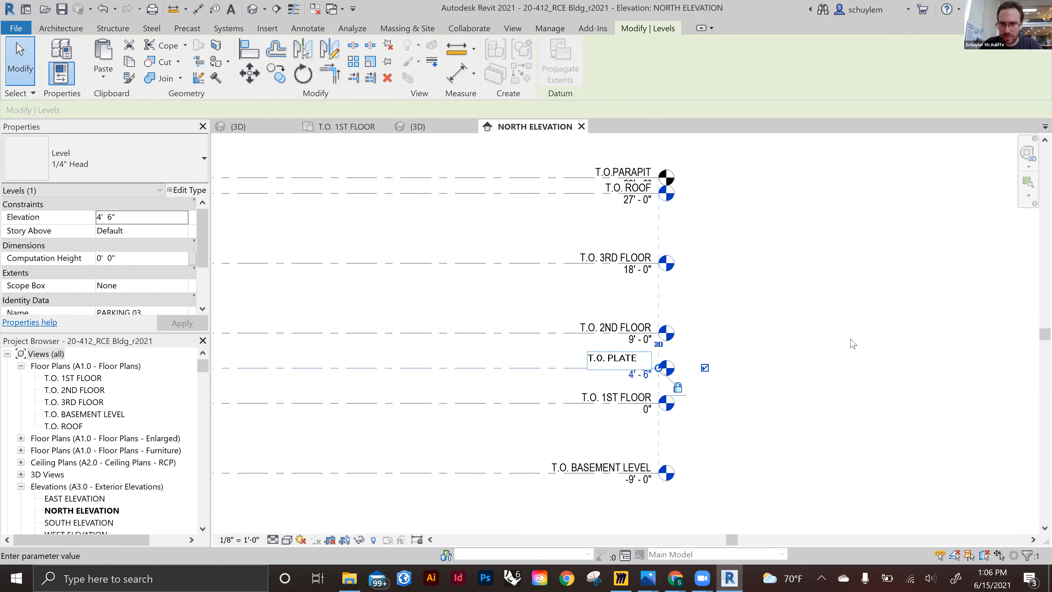
{"action": "key", "text": "Return"}
{"action": "left_click", "coordinate": [640, 375]}
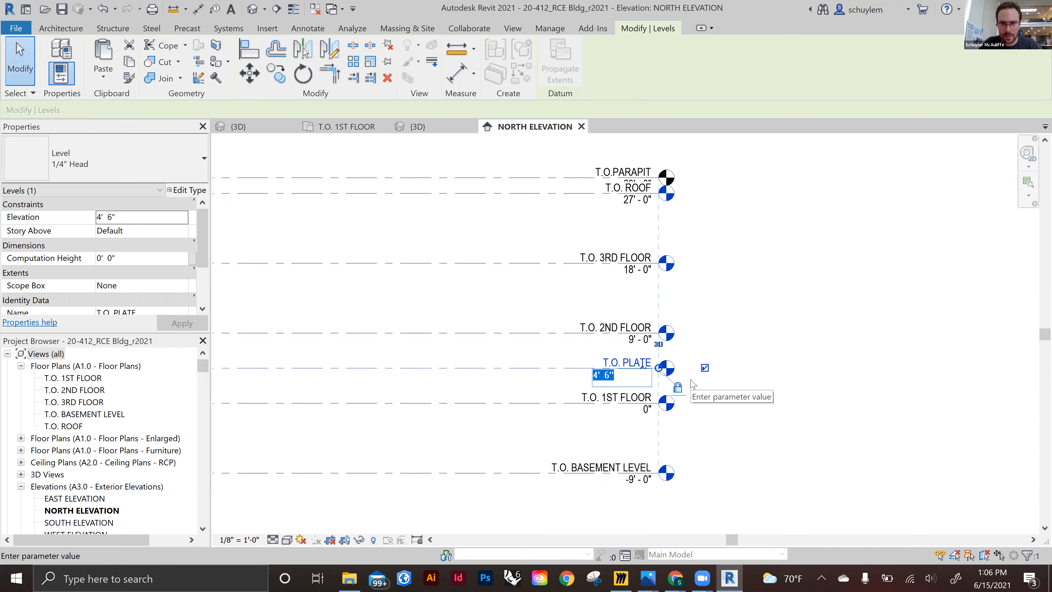
{"action": "type", "text": "8.5"}
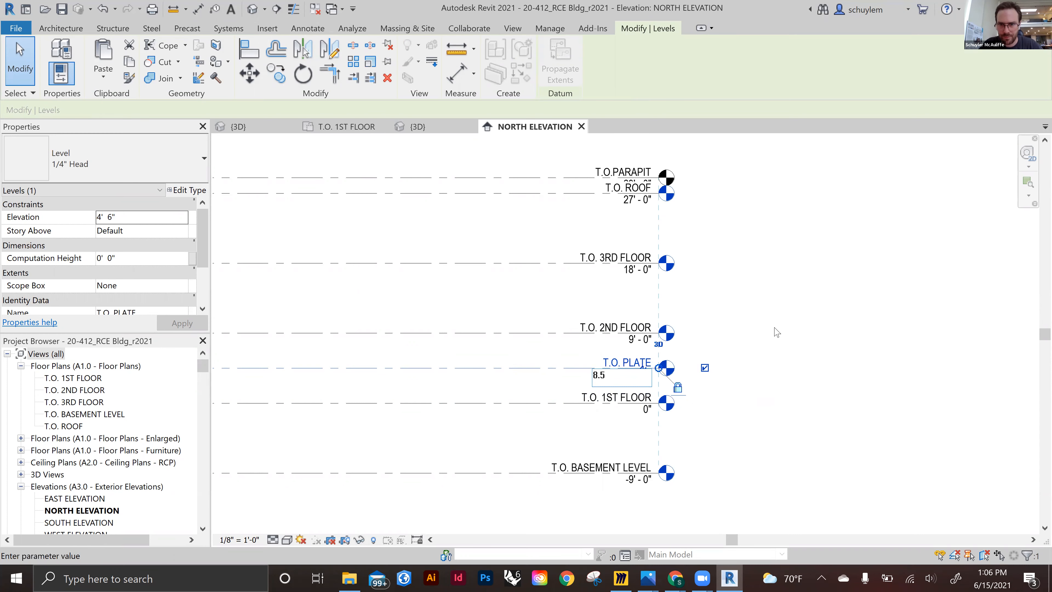
{"action": "key", "text": "Return"}
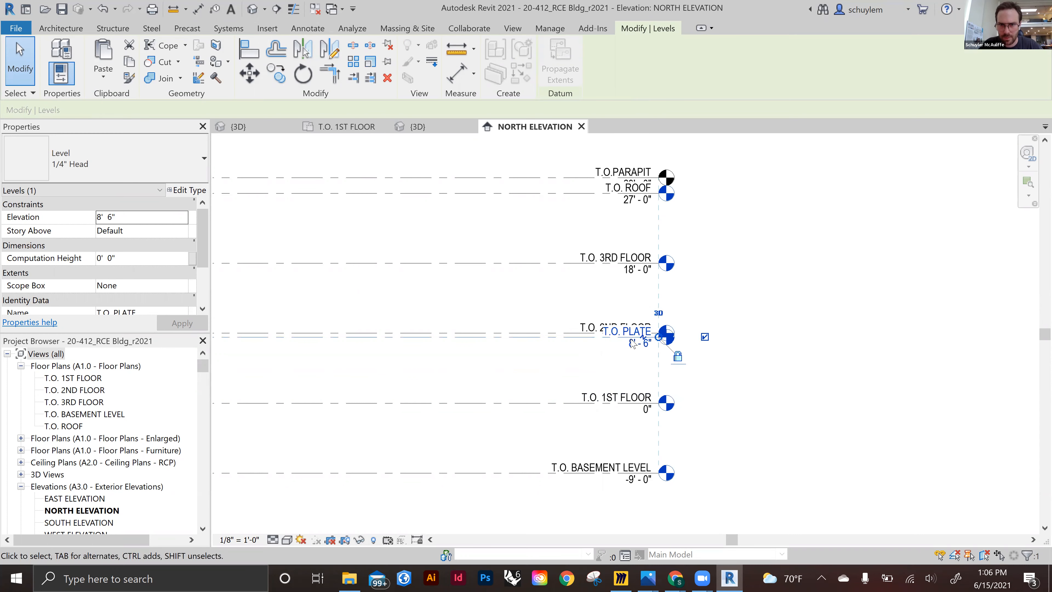
Set the T.O. 2ND FLOOR level's elevation to 10' - 0"
{"action": "scroll", "coordinate": [633, 344], "scroll_direction": "up", "scroll_amount": 2}
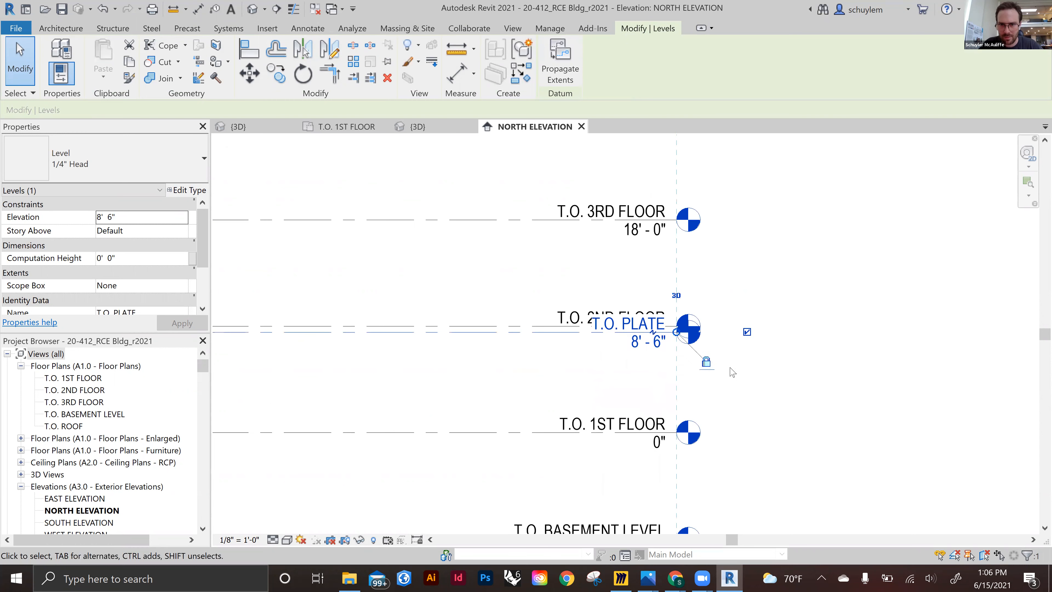
{"action": "left_click", "coordinate": [641, 326]}
{"action": "left_click", "coordinate": [145, 219]}
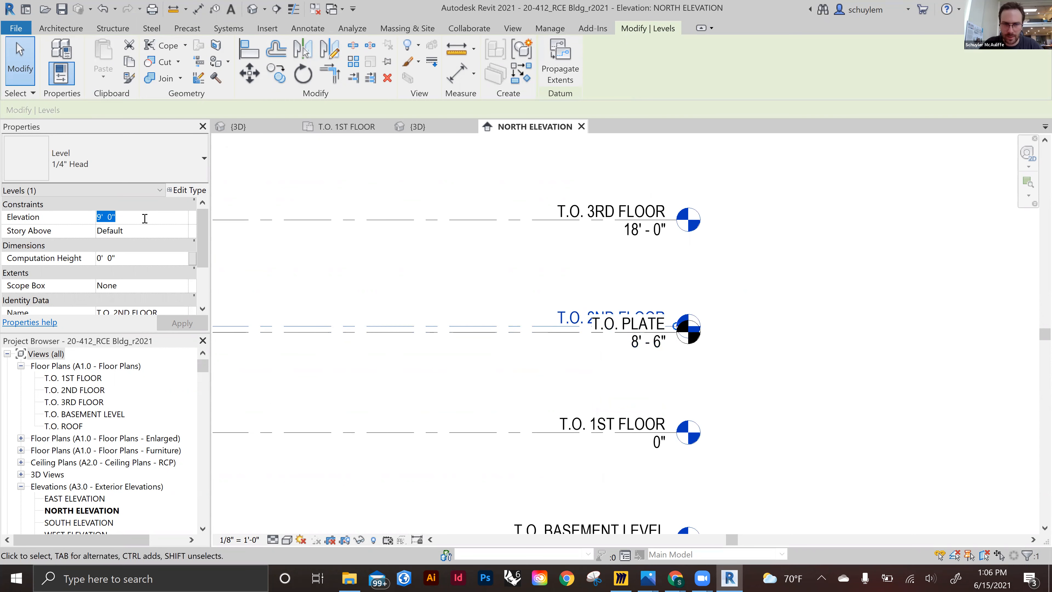
{"action": "type", "text": "10"}
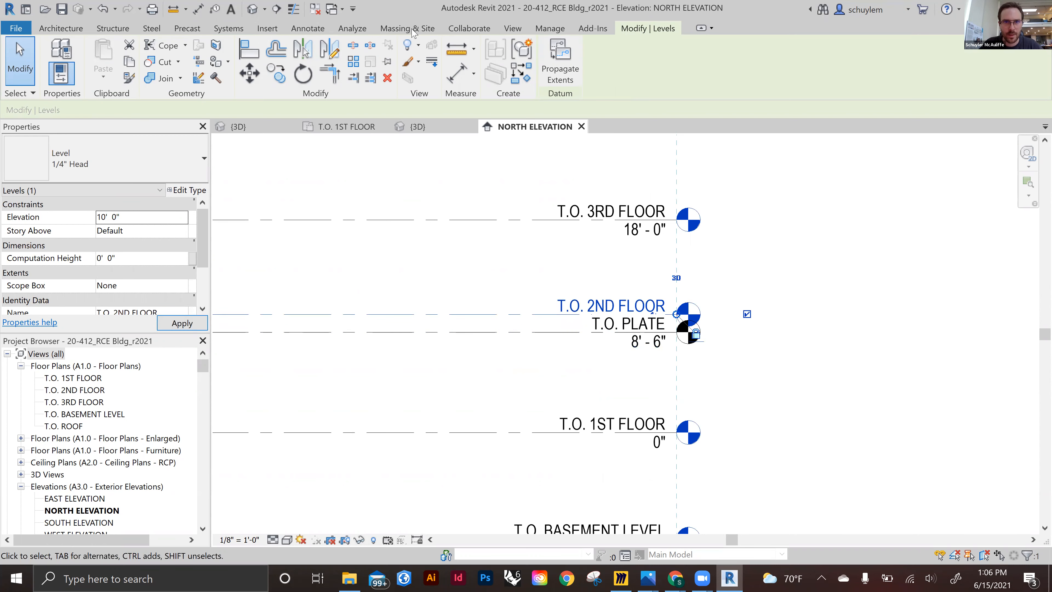
{"action": "left_click", "coordinate": [457, 49]}
{"action": "left_click", "coordinate": [505, 332]}
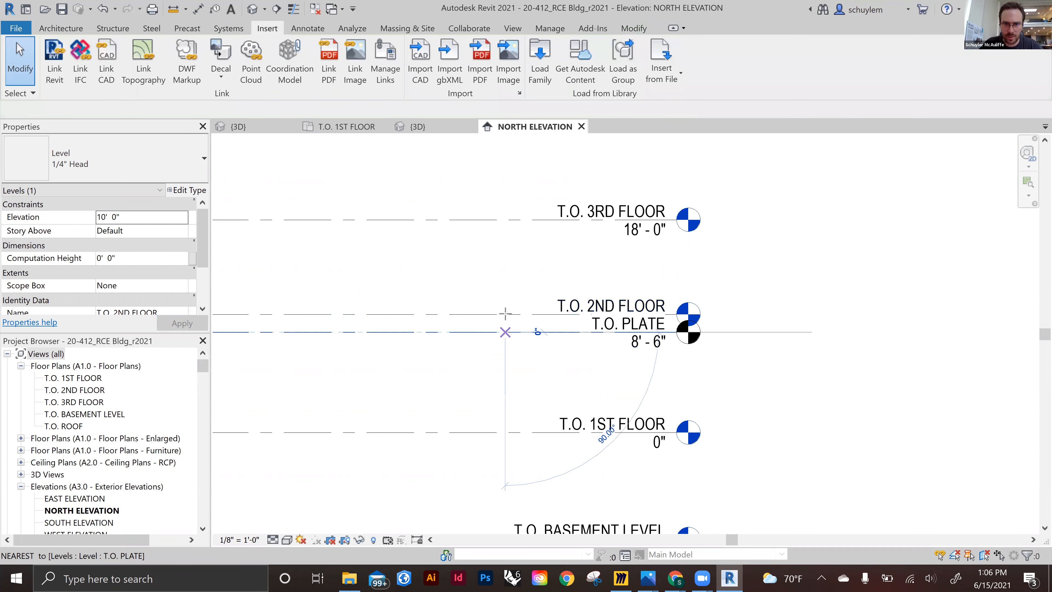
Add an elbow to the T.O. PLATE level head and offset it below the T.O. 2ND FLOOR head
{"action": "scroll", "coordinate": [517, 312], "scroll_direction": "down", "scroll_amount": 2}
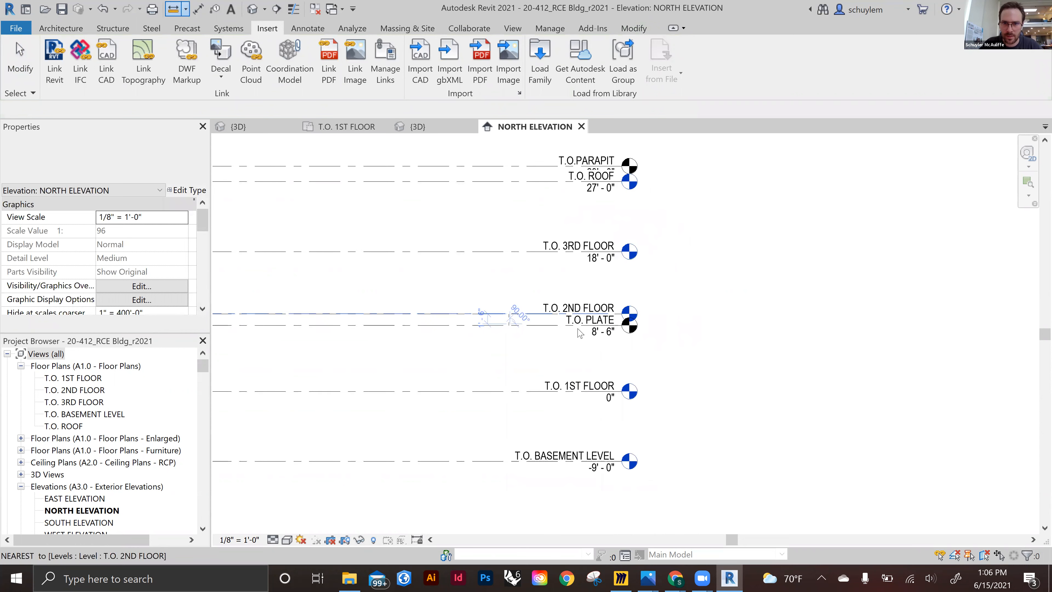
{"action": "scroll", "coordinate": [579, 333], "scroll_direction": "up", "scroll_amount": 2}
{"action": "key", "text": "Escape"}
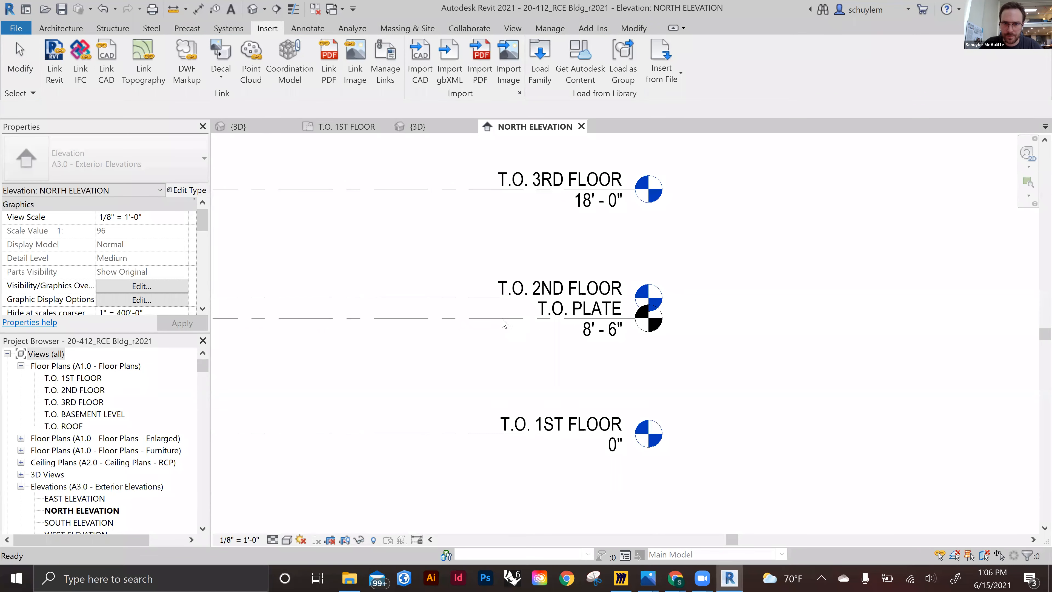
{"action": "left_click", "coordinate": [486, 319]}
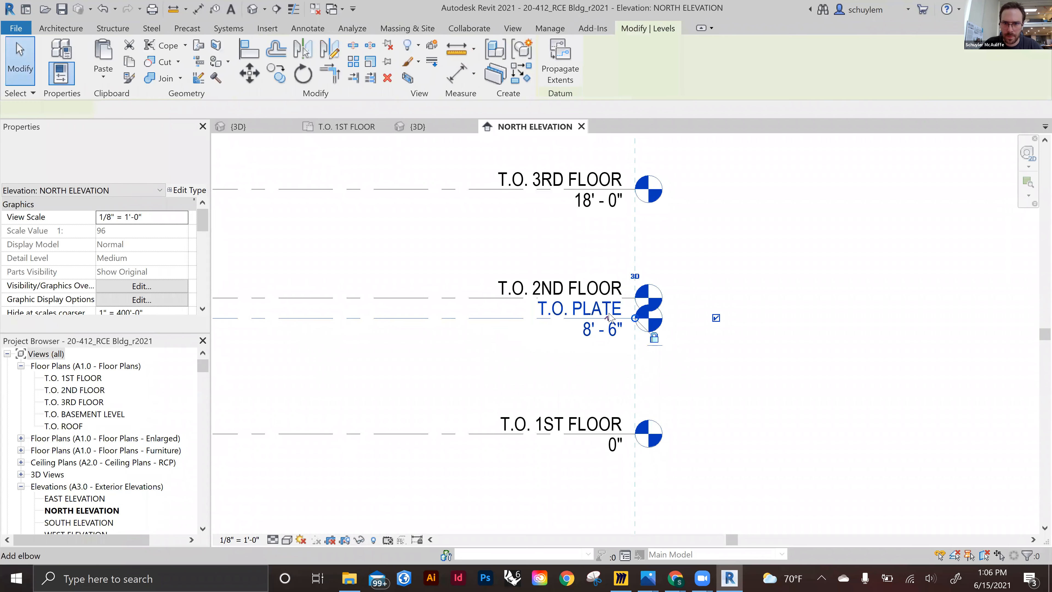
{"action": "left_click", "coordinate": [594, 319]}
{"action": "left_click", "coordinate": [765, 331]}
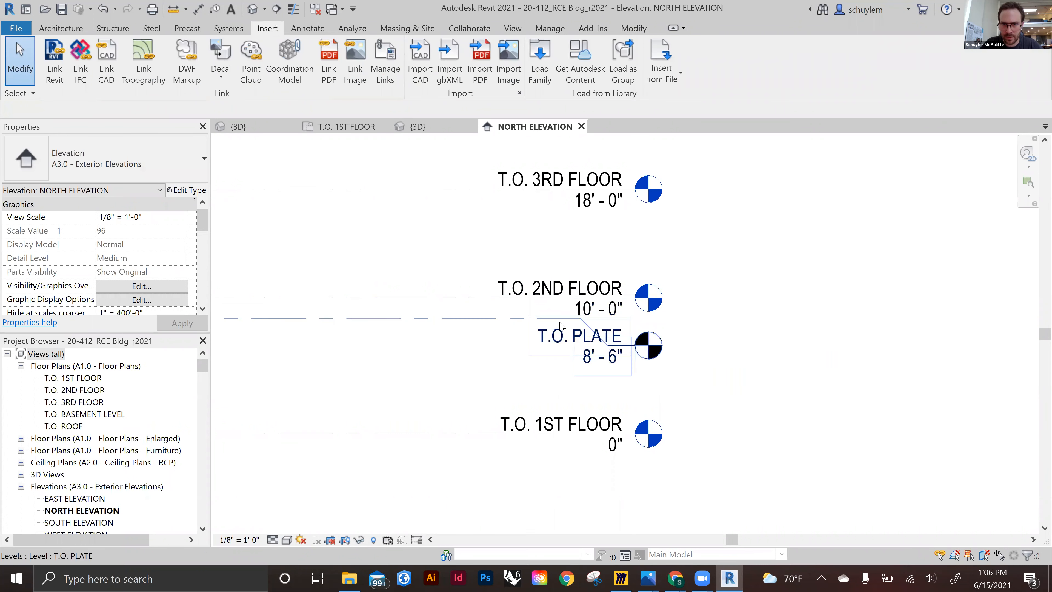
{"action": "left_click", "coordinate": [588, 329]}
{"action": "left_click_drag", "start_coordinate": [582, 319], "coordinate": [524, 344]}
{"action": "left_click", "coordinate": [797, 303]}
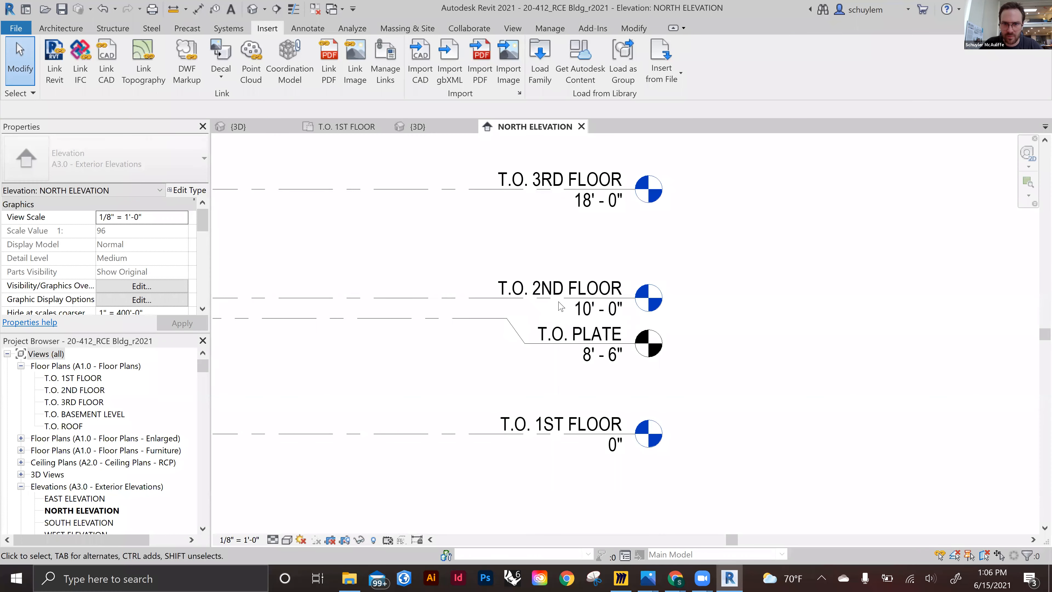
Select the levels above T.O. 2ND FLOOR and move them up so T.O. 3RD FLOOR sits at 25' - 6"
{"action": "scroll", "coordinate": [541, 284], "scroll_direction": "down", "scroll_amount": 3}
{"action": "middle_click_drag", "start_coordinate": [532, 296], "coordinate": [541, 339]}
{"action": "scroll", "coordinate": [537, 321], "scroll_direction": "up", "scroll_amount": 2}
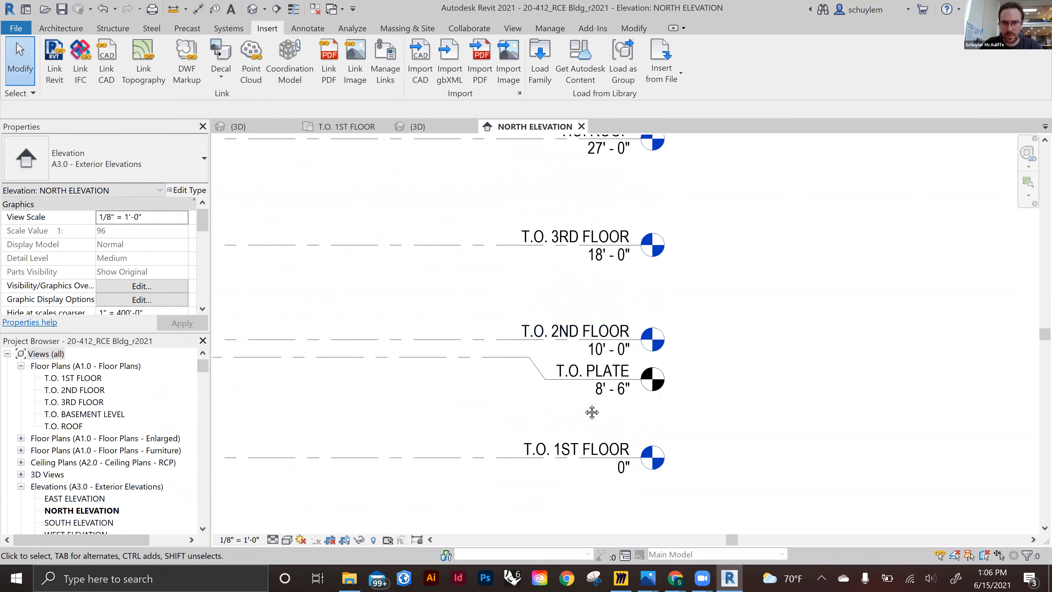
{"action": "middle_click_drag", "start_coordinate": [592, 414], "coordinate": [606, 546]}
{"action": "scroll", "coordinate": [711, 415], "scroll_direction": "down", "scroll_amount": 1}
{"action": "left_click_drag", "start_coordinate": [725, 416], "coordinate": [527, 245]}
{"action": "left_click", "coordinate": [597, 289]}
{"action": "left_click", "coordinate": [564, 470]}
{"action": "middle_click_drag", "start_coordinate": [588, 404], "coordinate": [601, 335]}
{"action": "left_click", "coordinate": [581, 385]}
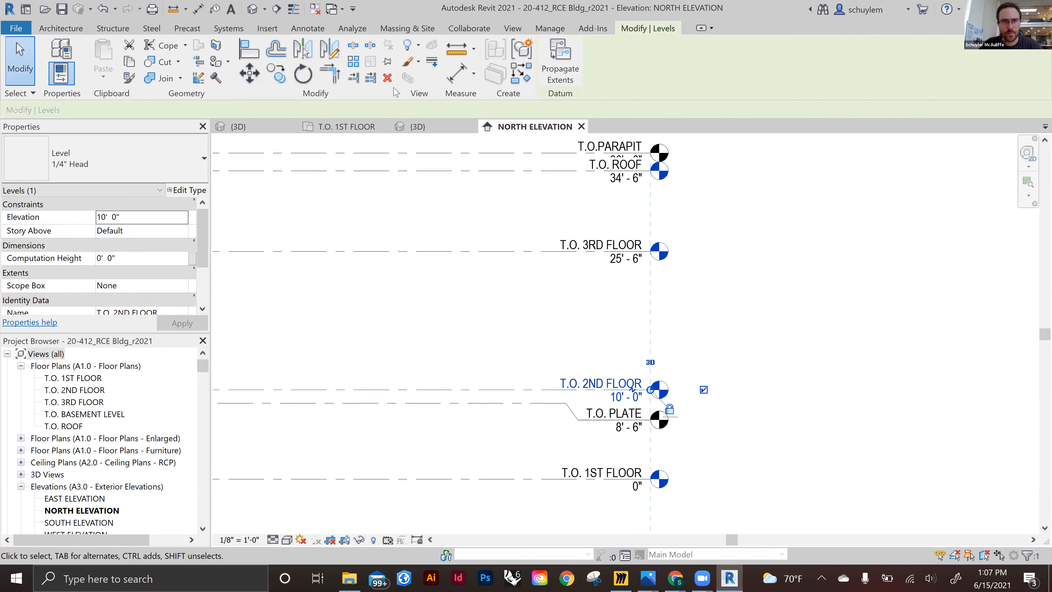
Copy the T.O. 2ND FLOOR level upward to create a new level and set its elevation to 18' - 0"
{"action": "left_click", "coordinate": [276, 74]}
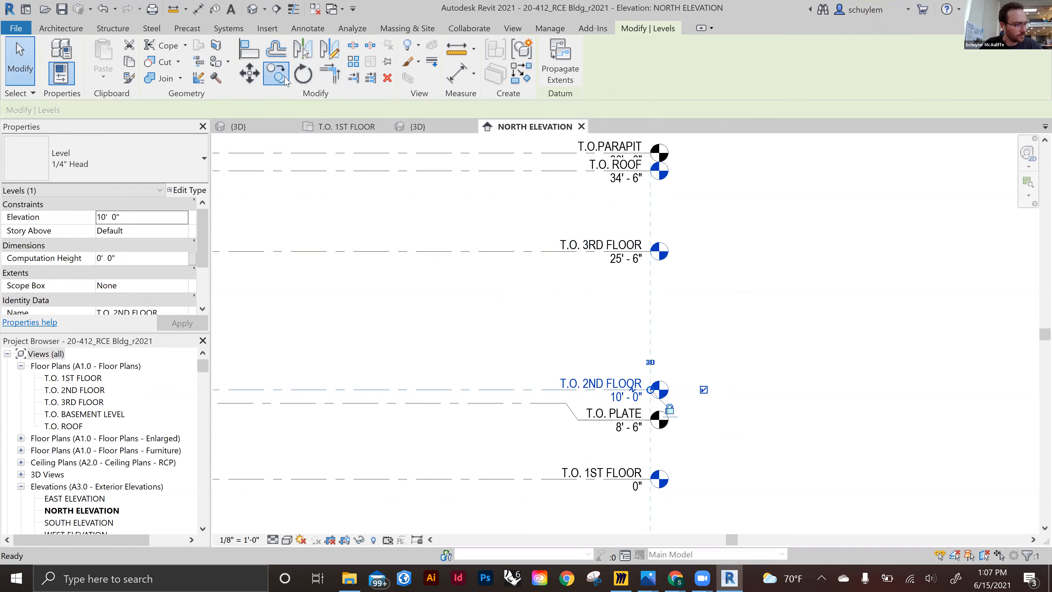
{"action": "left_click", "coordinate": [604, 390]}
{"action": "left_click", "coordinate": [604, 327]}
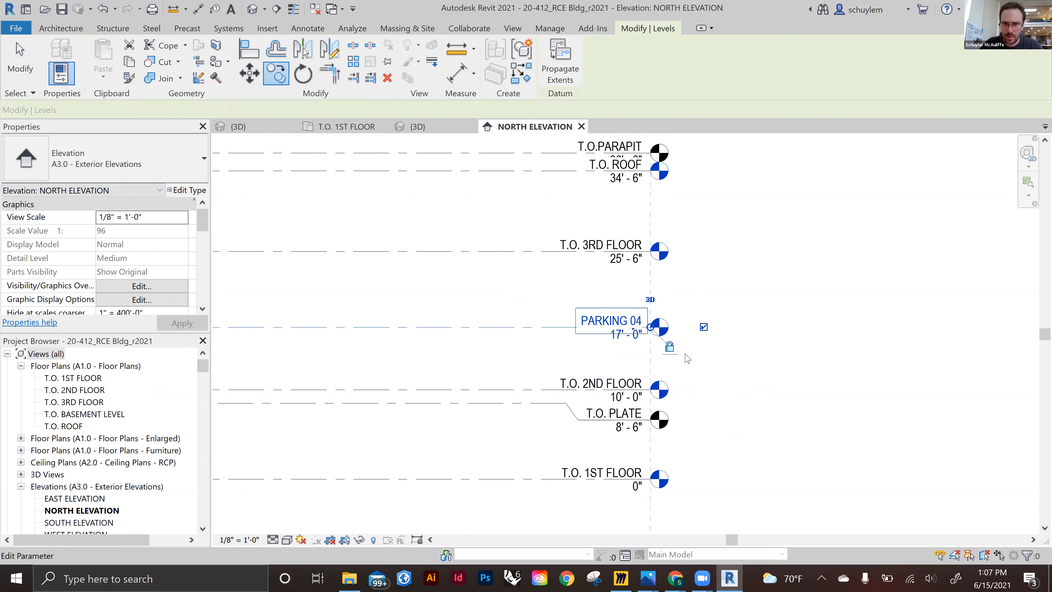
{"action": "key", "text": "Escape"}
{"action": "left_click", "coordinate": [626, 339]}
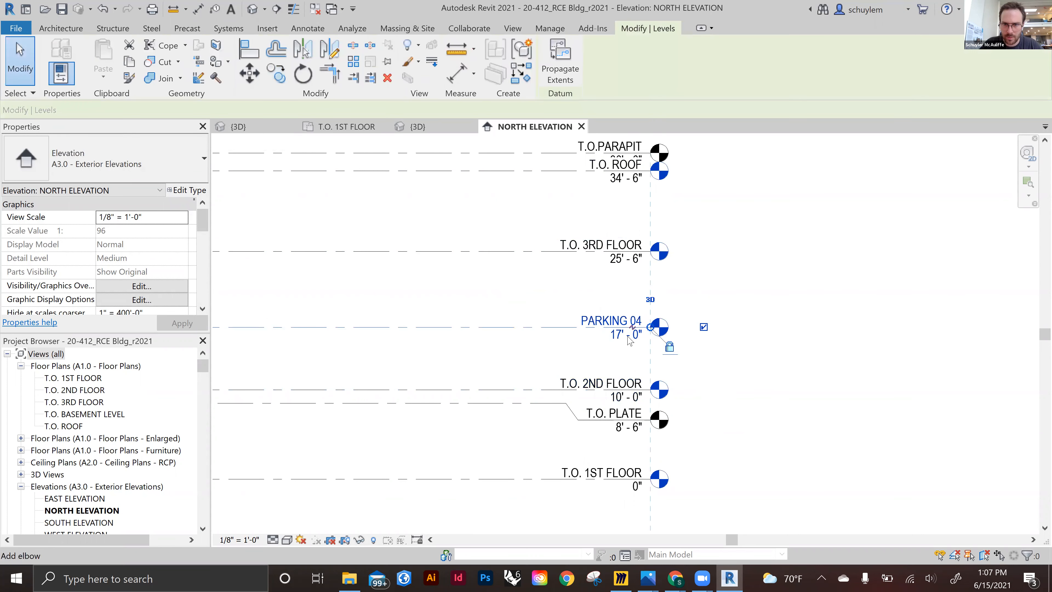
{"action": "left_click_drag", "start_coordinate": [625, 339], "coordinate": [621, 354]}
{"action": "key", "text": "ctrl+z"}
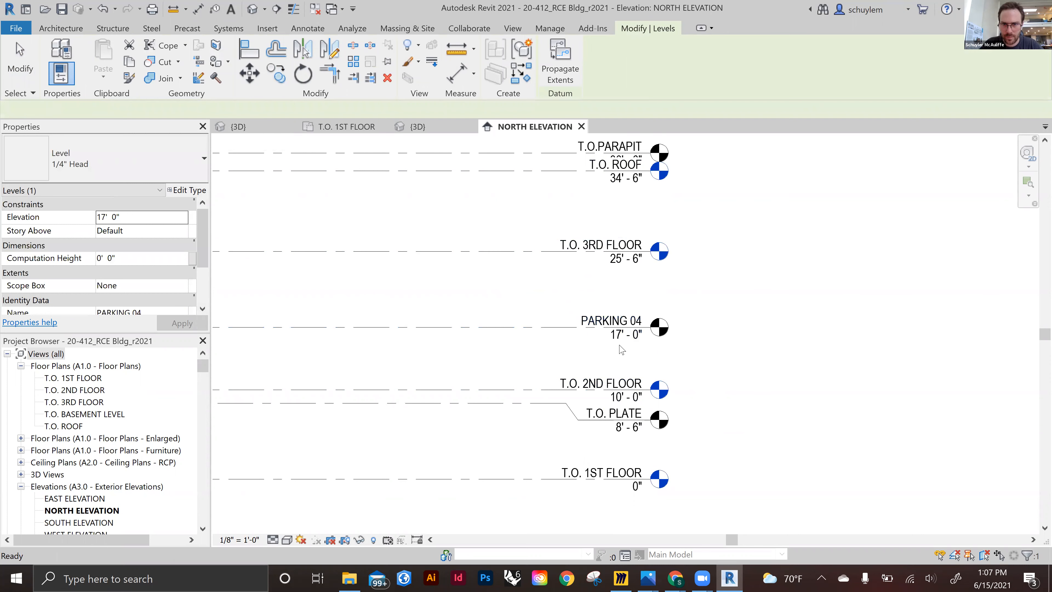
{"action": "key", "text": "Escape"}
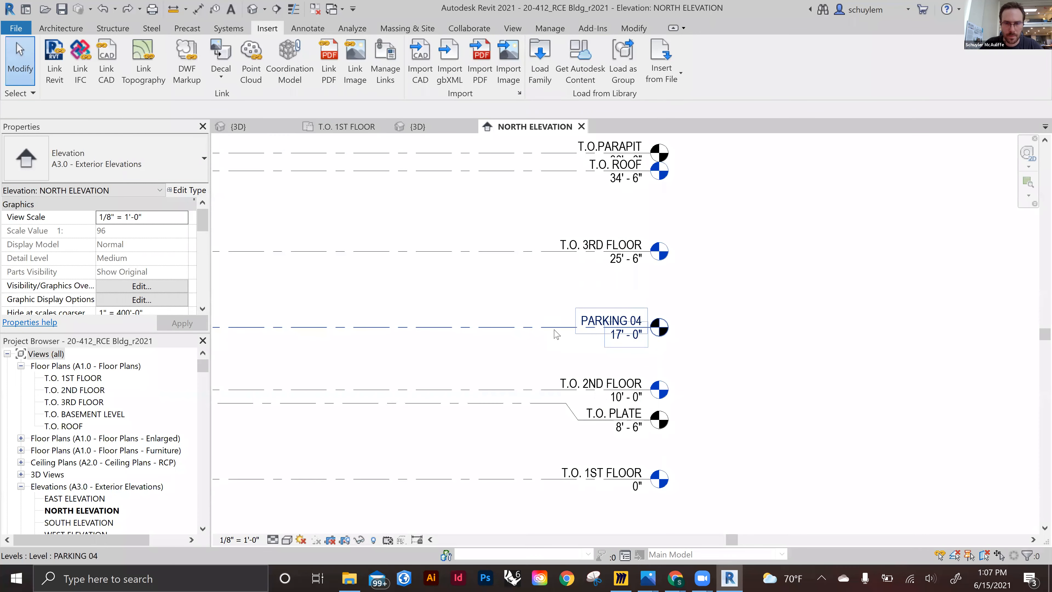
{"action": "left_click", "coordinate": [156, 216]}
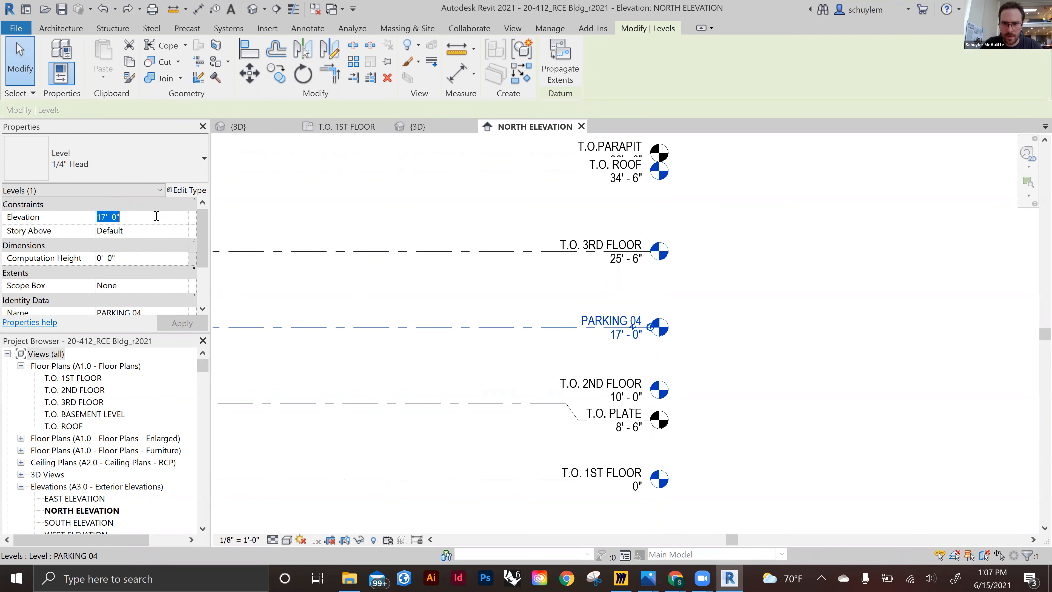
{"action": "type", "text": "10"}
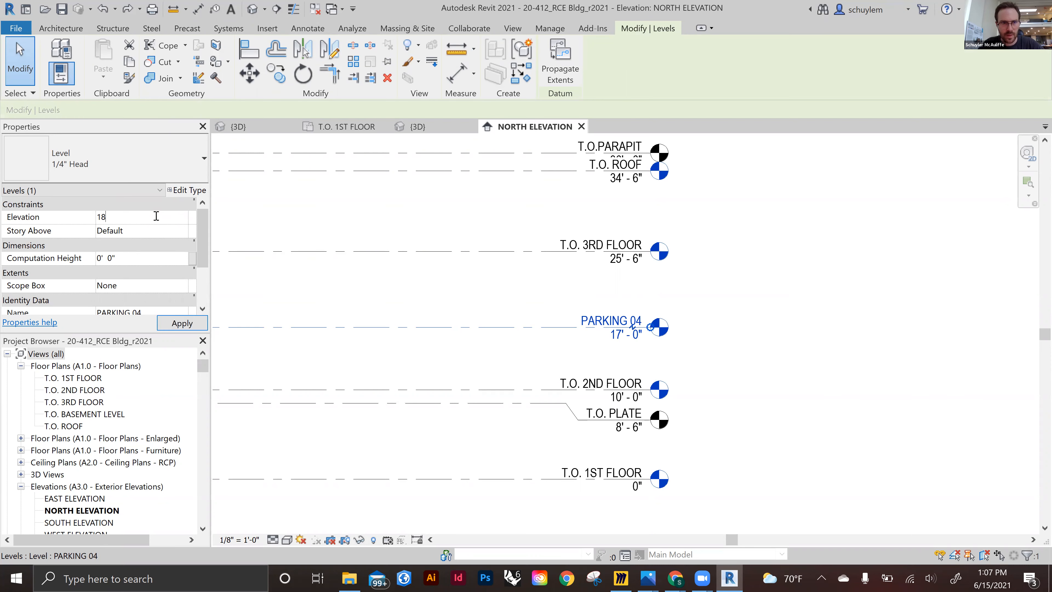
{"action": "left_click", "coordinate": [747, 288]}
Rename the new 18' - 0" level to T.O. PLATE - 2ND FLOOR
{"action": "left_click", "coordinate": [608, 310]}
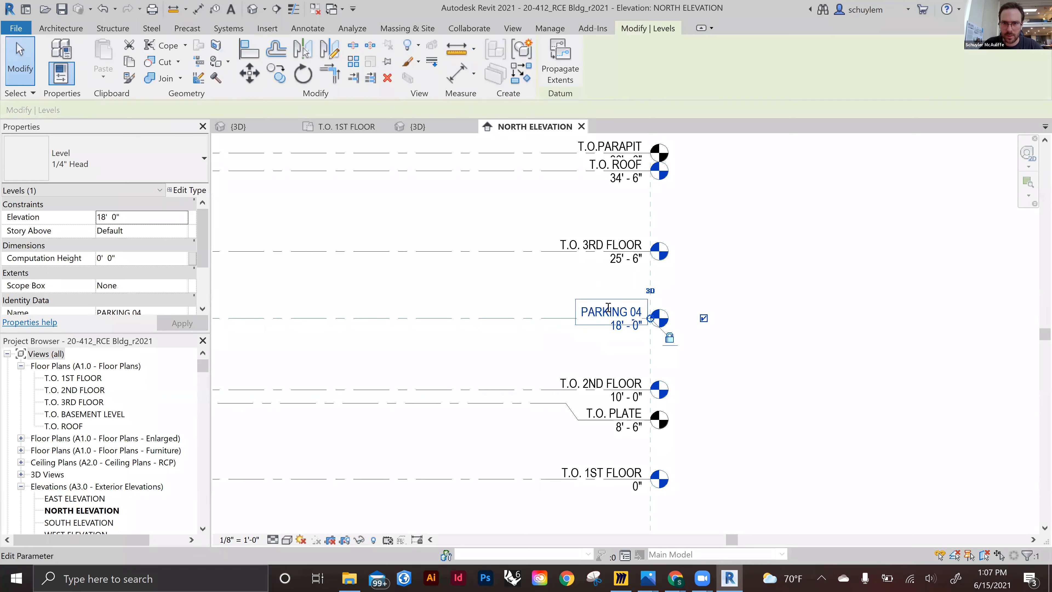
{"action": "left_click", "coordinate": [607, 307]}
{"action": "type", "text": "T."}
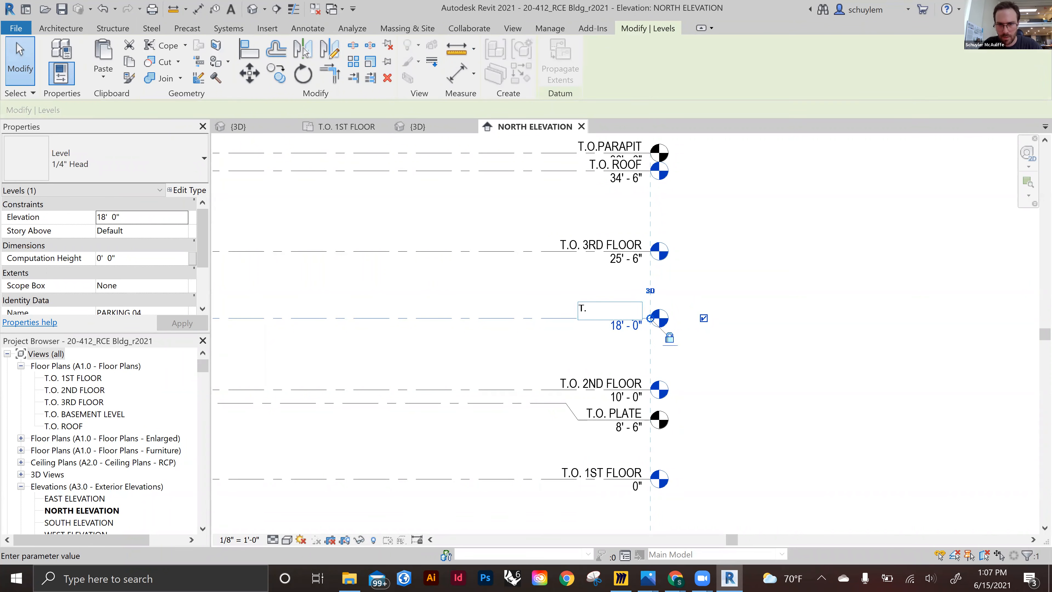
{"action": "type", "text": "O. PLATE"}
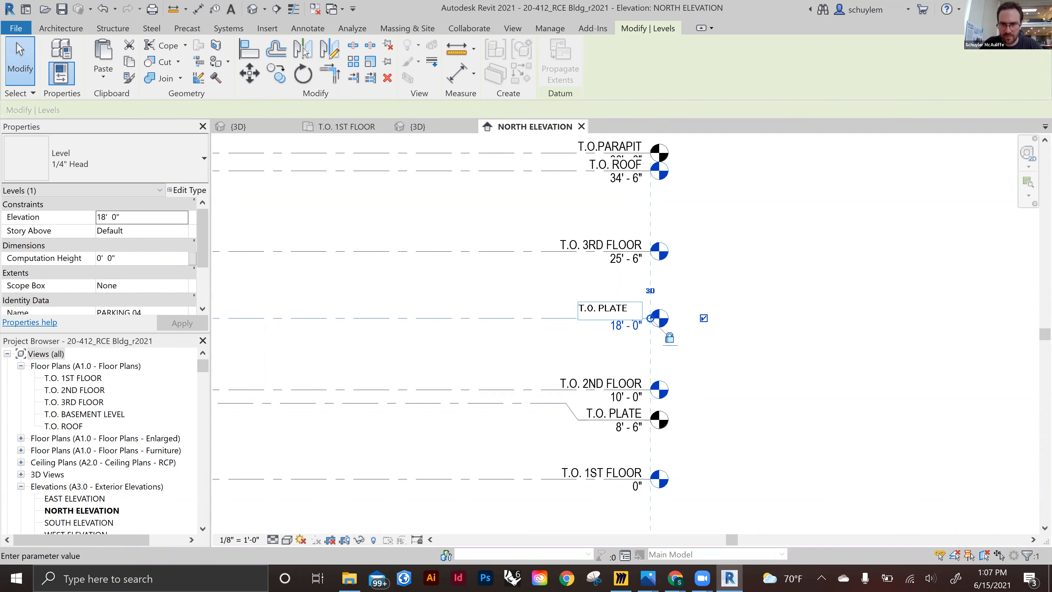
{"action": "type", "text": " - 2ND FLOOR"}
{"action": "left_click", "coordinate": [728, 400]}
Rename the 8' - 6" T.O. PLATE level to T.O. PLATE - FIRST FLOOR
{"action": "double_click", "coordinate": [635, 412]}
{"action": "left_click", "coordinate": [635, 412]}
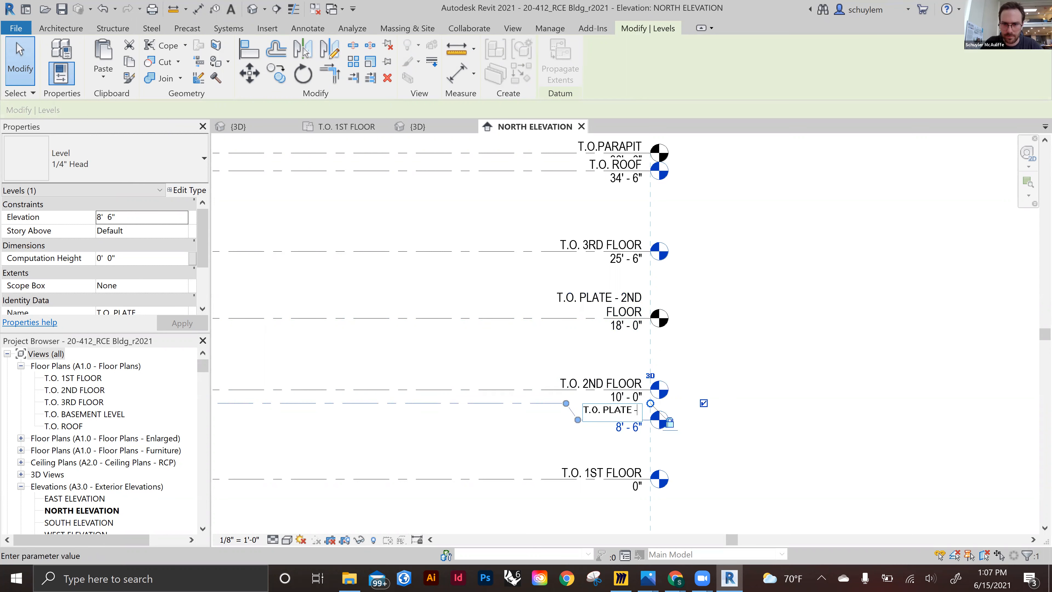
{"action": "type", "text": "FI"}
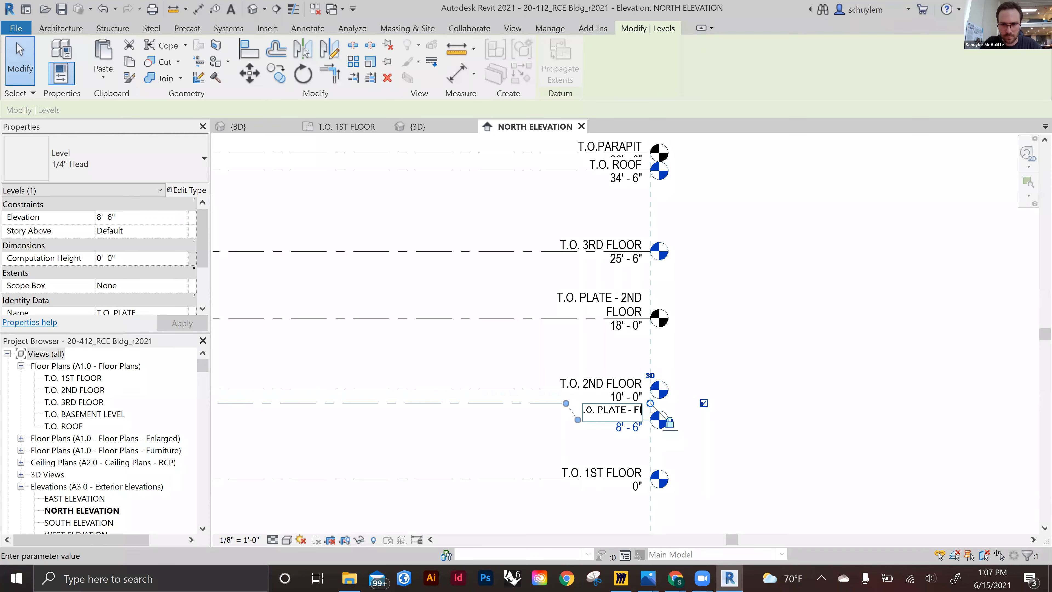
{"action": "type", "text": "RST FLOOR"}
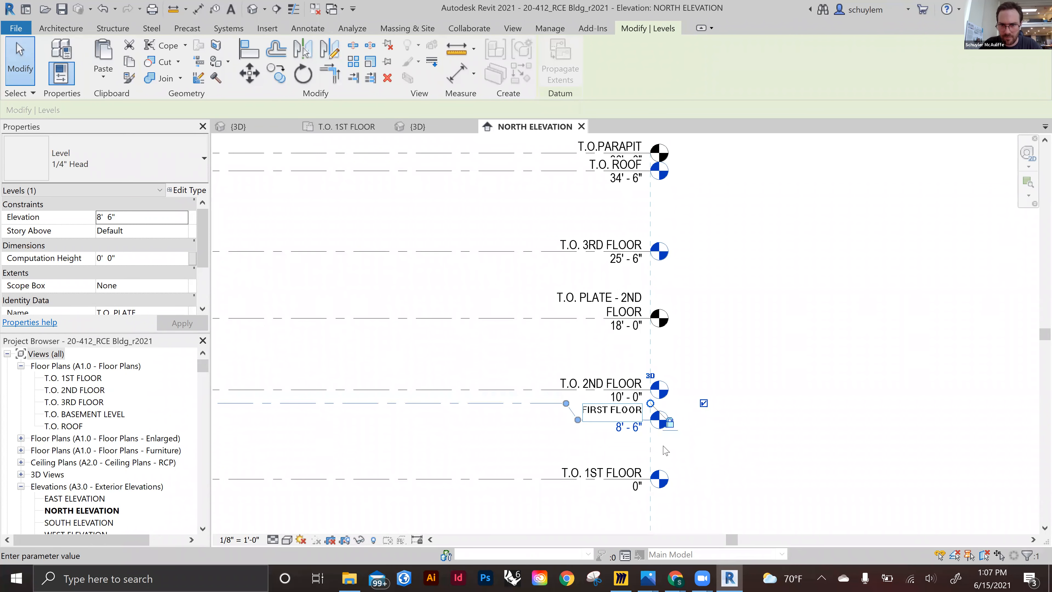
{"action": "key", "text": "Return"}
Drag the T.O. PLATE - FIRST FLOOR elbow points leftward to reposition its level head
{"action": "left_click_drag", "start_coordinate": [566, 404], "coordinate": [498, 403]}
{"action": "left_click_drag", "start_coordinate": [580, 423], "coordinate": [550, 420]}
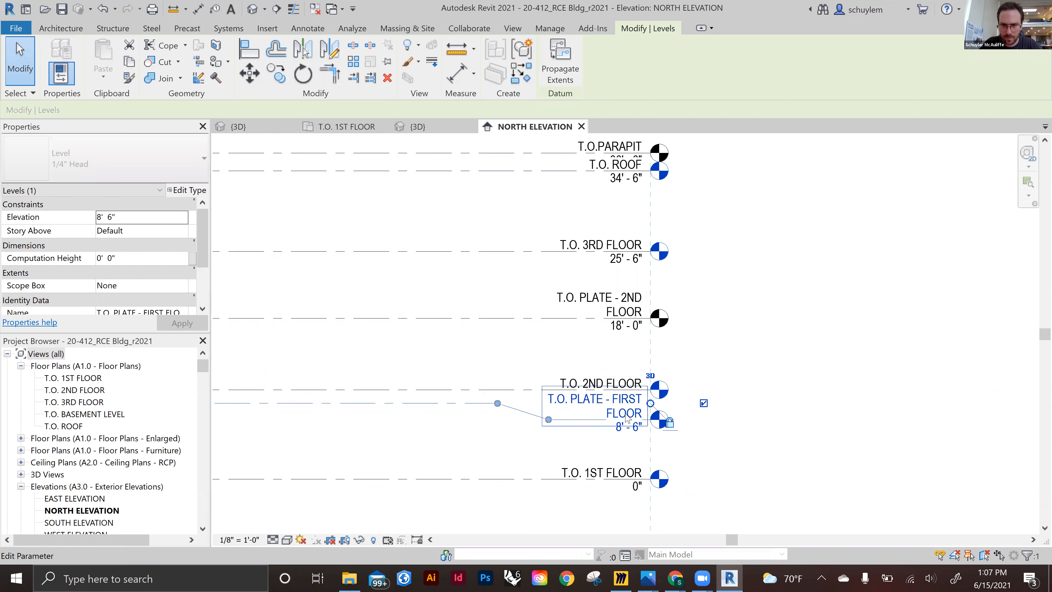
{"action": "left_click", "coordinate": [578, 400]}
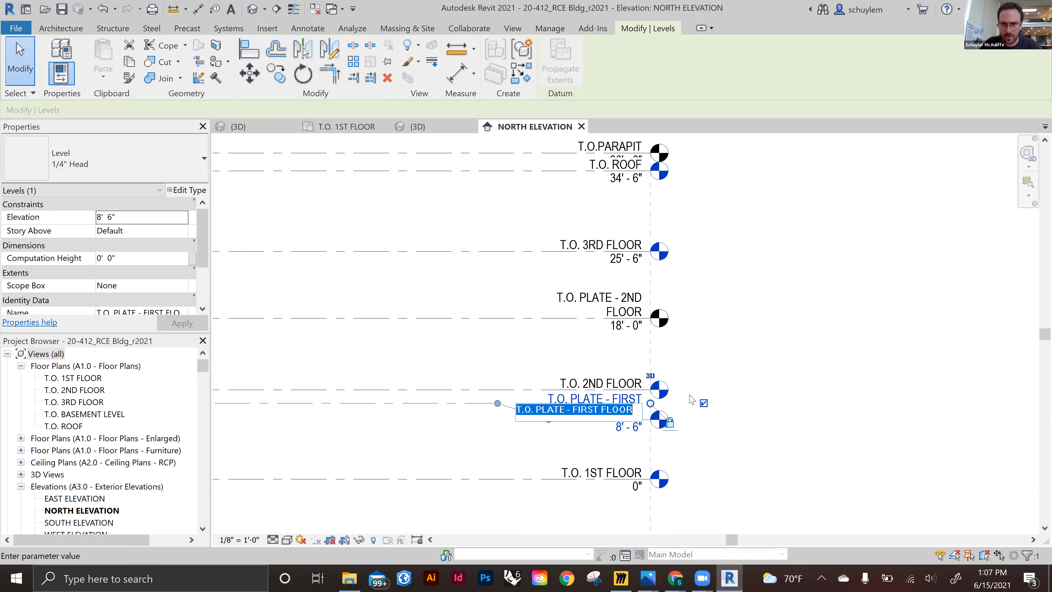
{"action": "left_click", "coordinate": [746, 380]}
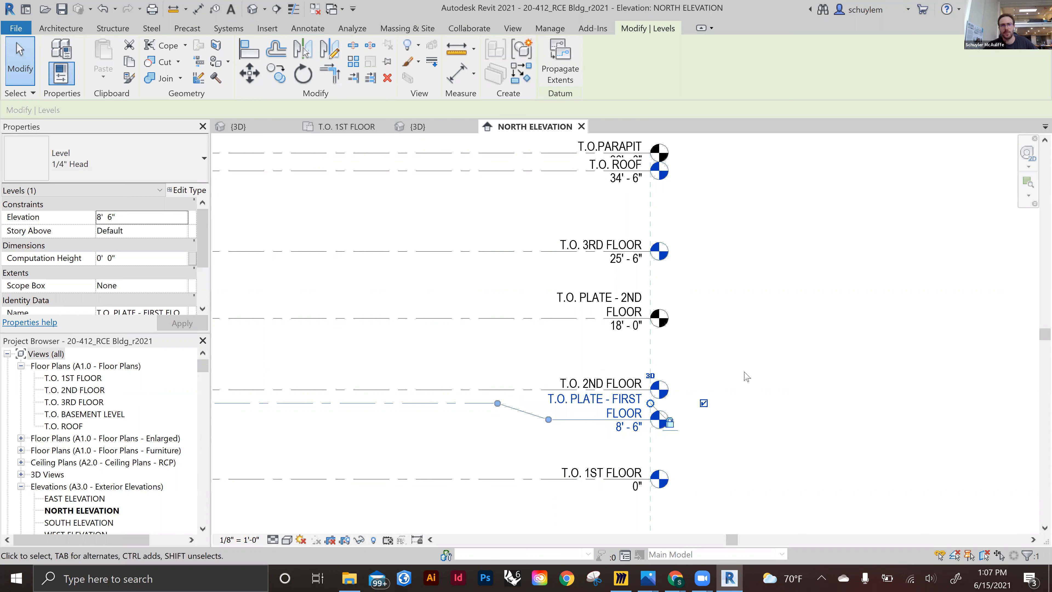
Delete the T.O.PARAPIT level along with its dependent elements
{"action": "left_click", "coordinate": [624, 413]}
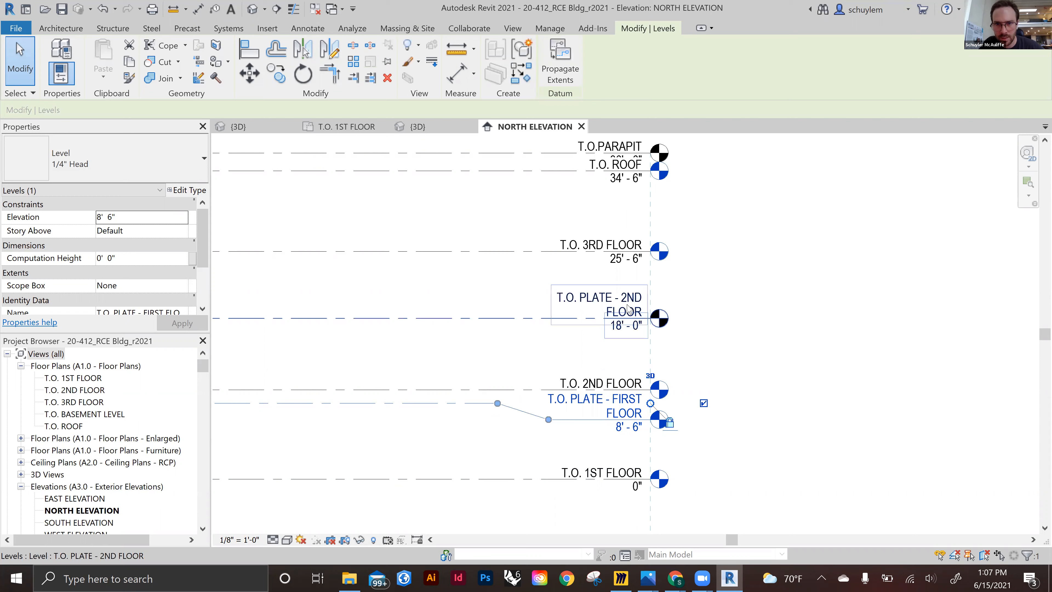
{"action": "left_click", "coordinate": [808, 294]}
{"action": "scroll", "coordinate": [709, 396], "scroll_direction": "down", "scroll_amount": 2}
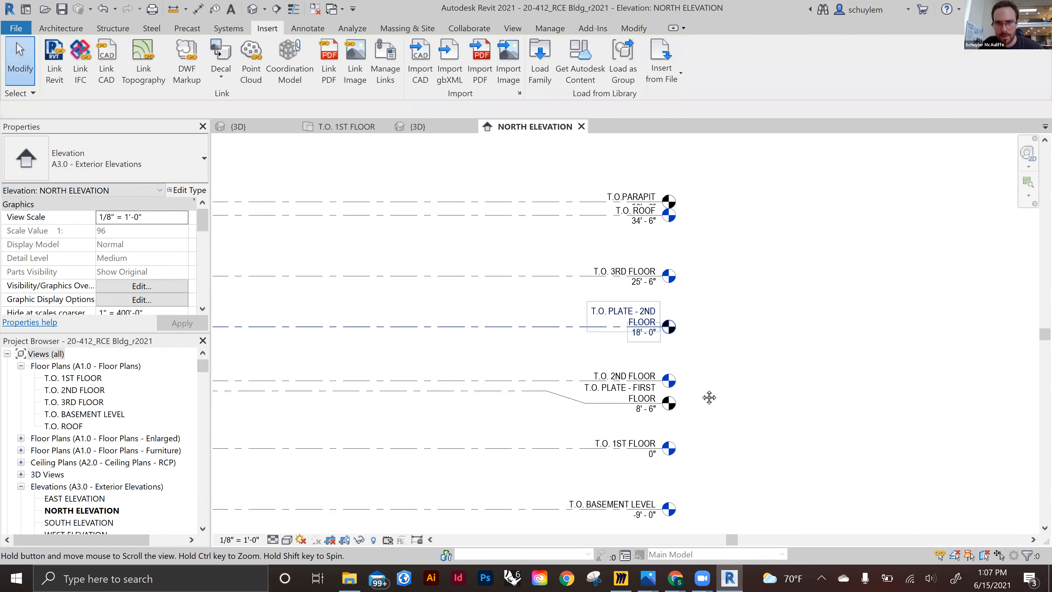
{"action": "scroll", "coordinate": [676, 267], "scroll_direction": "up", "scroll_amount": 1}
{"action": "left_click", "coordinate": [677, 267]}
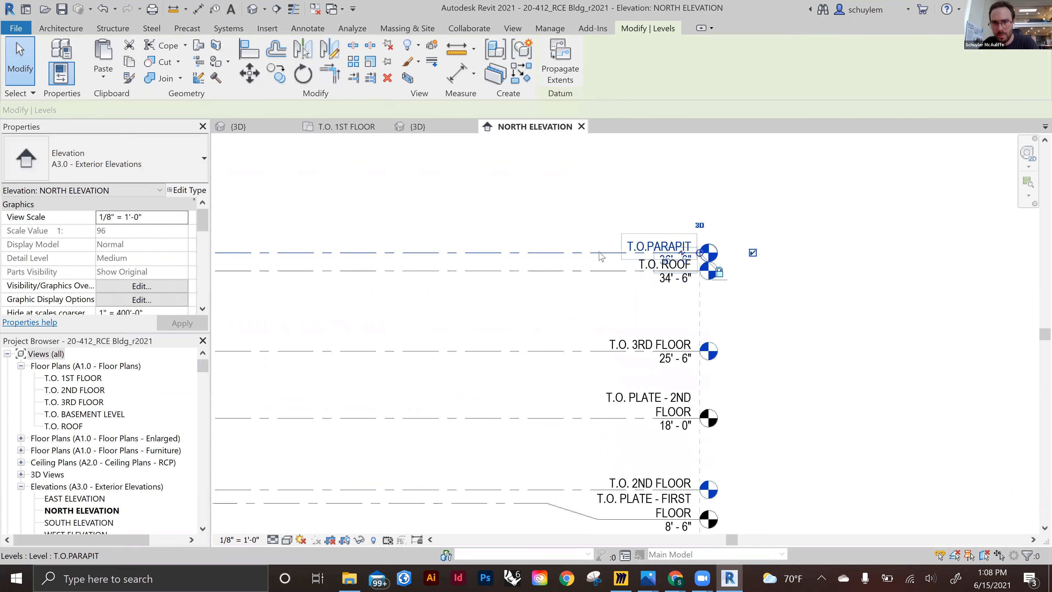
{"action": "key", "text": "Delete"}
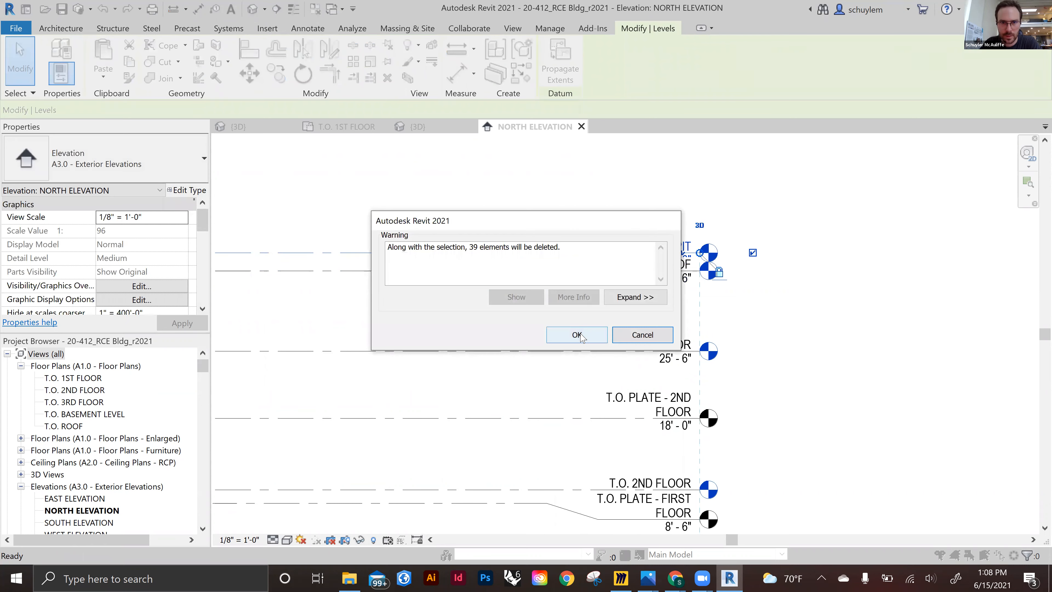
{"action": "left_click", "coordinate": [579, 335]}
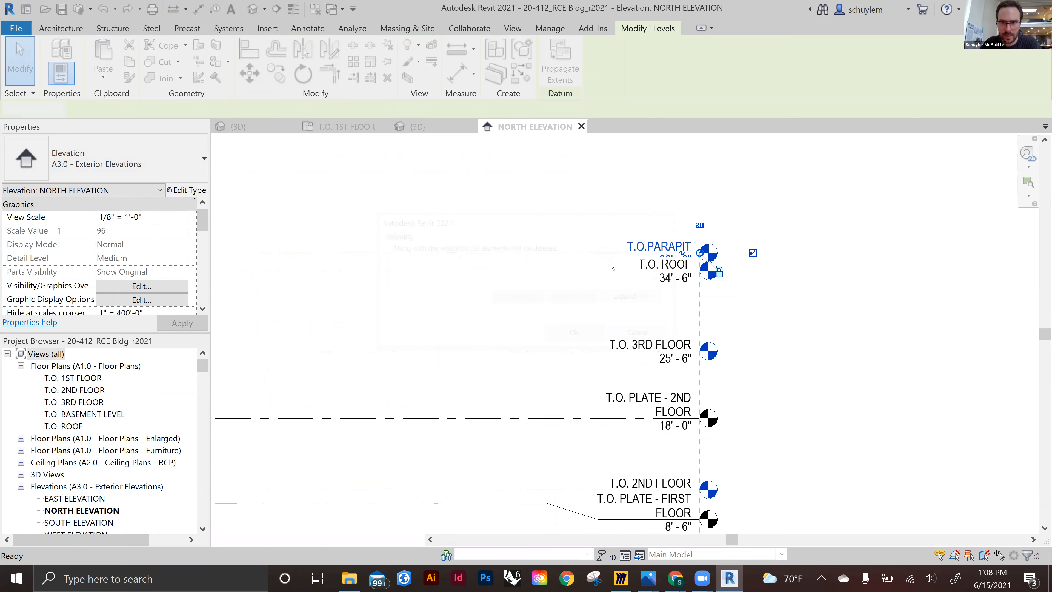
Delete the T.O. 3RD FLOOR level together with its dependent elements and floor plan view
{"action": "scroll", "coordinate": [663, 238], "scroll_direction": "down", "scroll_amount": 2}
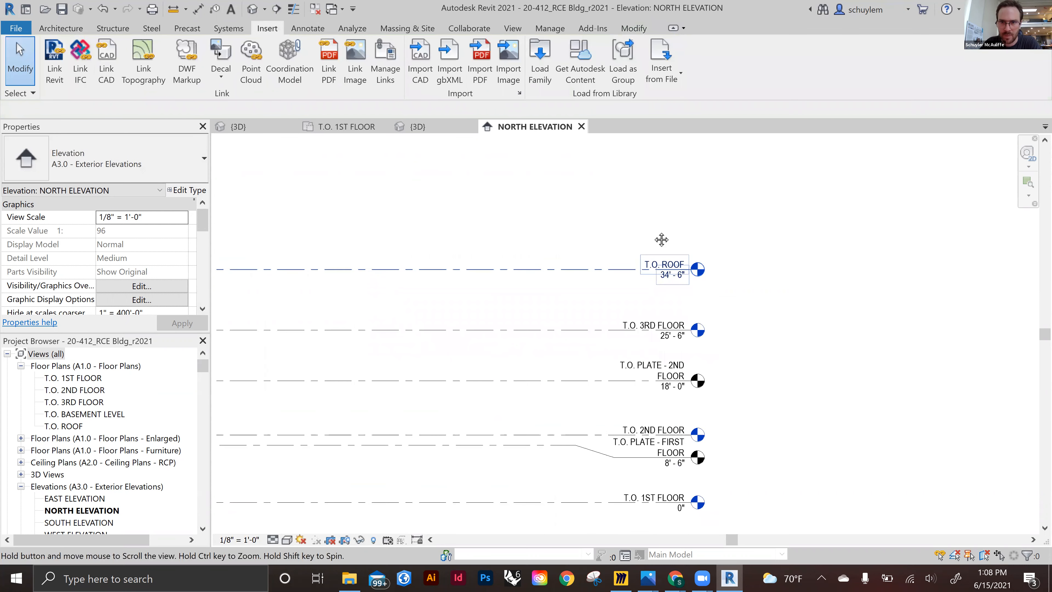
{"action": "scroll", "coordinate": [655, 237], "scroll_direction": "up", "scroll_amount": 2}
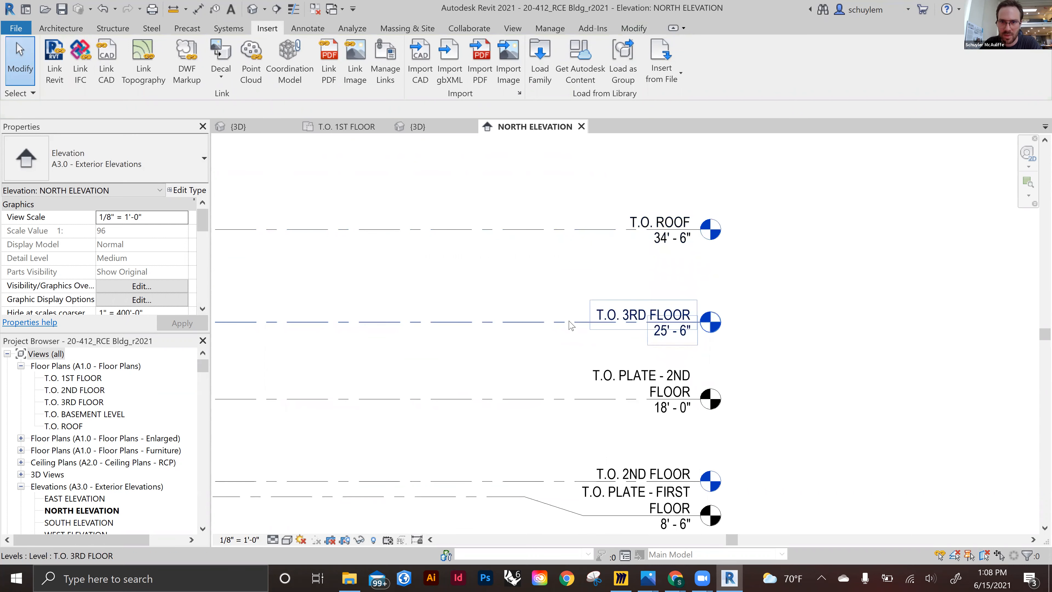
{"action": "left_click", "coordinate": [570, 325]}
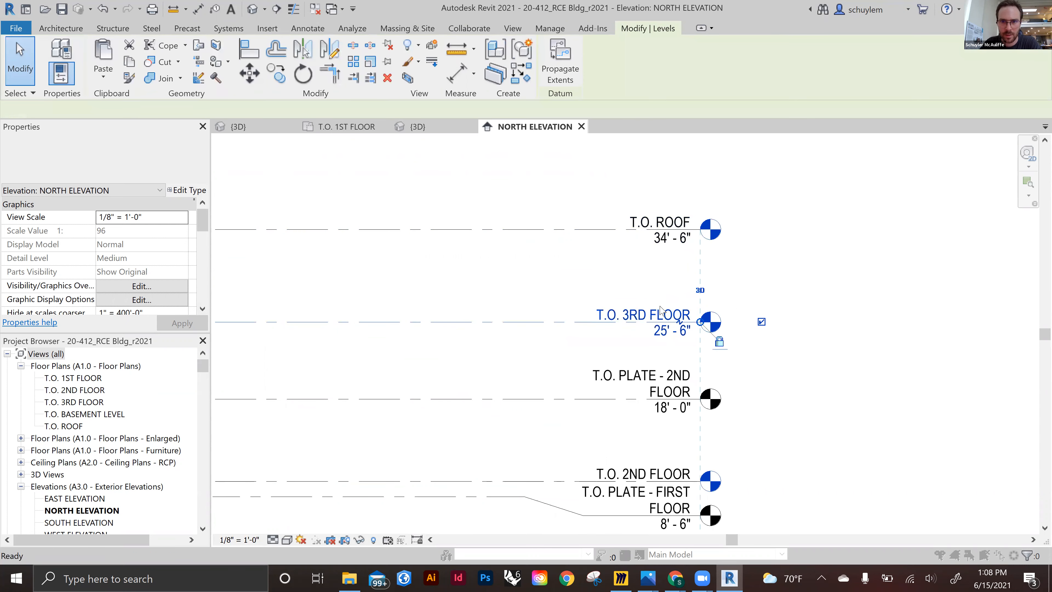
{"action": "key", "text": "Delete"}
{"action": "left_click", "coordinate": [582, 328]}
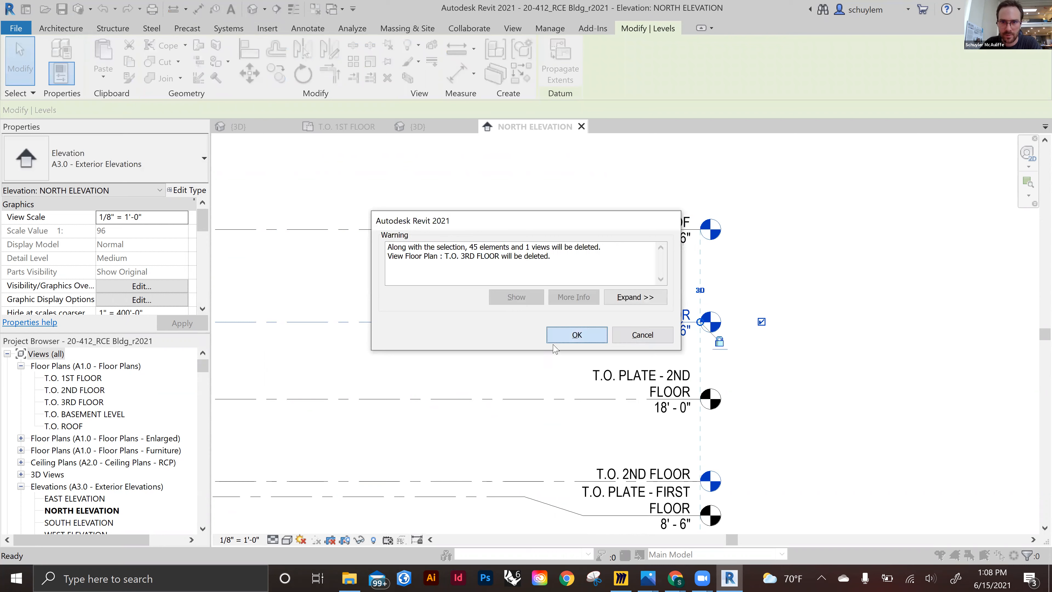
Examine the remaining levels and grid lines across the whole north elevation
{"action": "scroll", "coordinate": [662, 335], "scroll_direction": "down", "scroll_amount": 2}
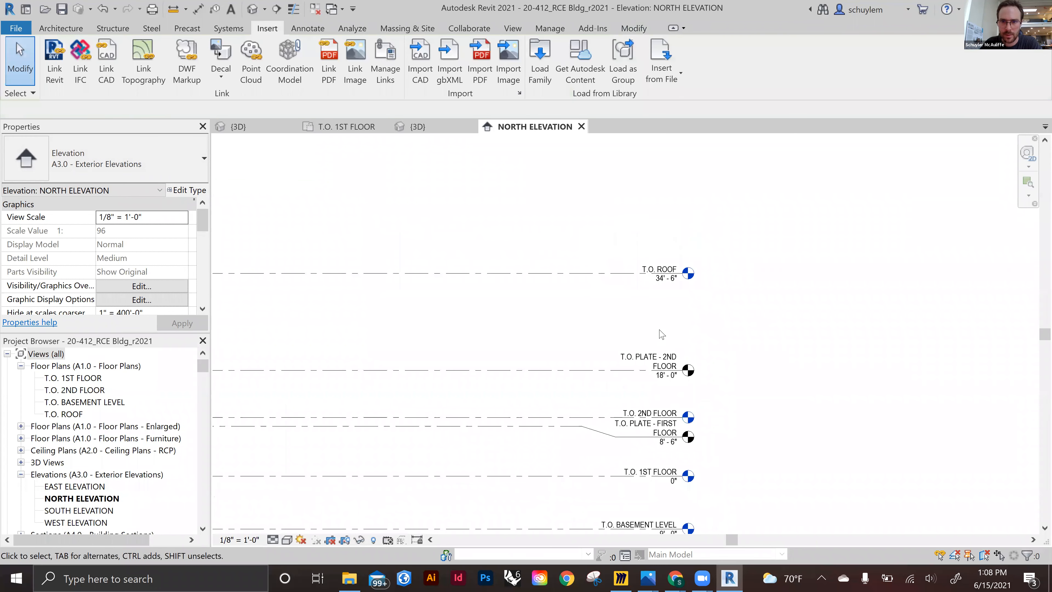
{"action": "scroll", "coordinate": [671, 396], "scroll_direction": "down", "scroll_amount": 2}
{"action": "middle_click_drag", "start_coordinate": [484, 360], "coordinate": [609, 329]}
{"action": "scroll", "coordinate": [760, 329], "scroll_direction": "down", "scroll_amount": 3}
{"action": "scroll", "coordinate": [735, 367], "scroll_direction": "up", "scroll_amount": 6}
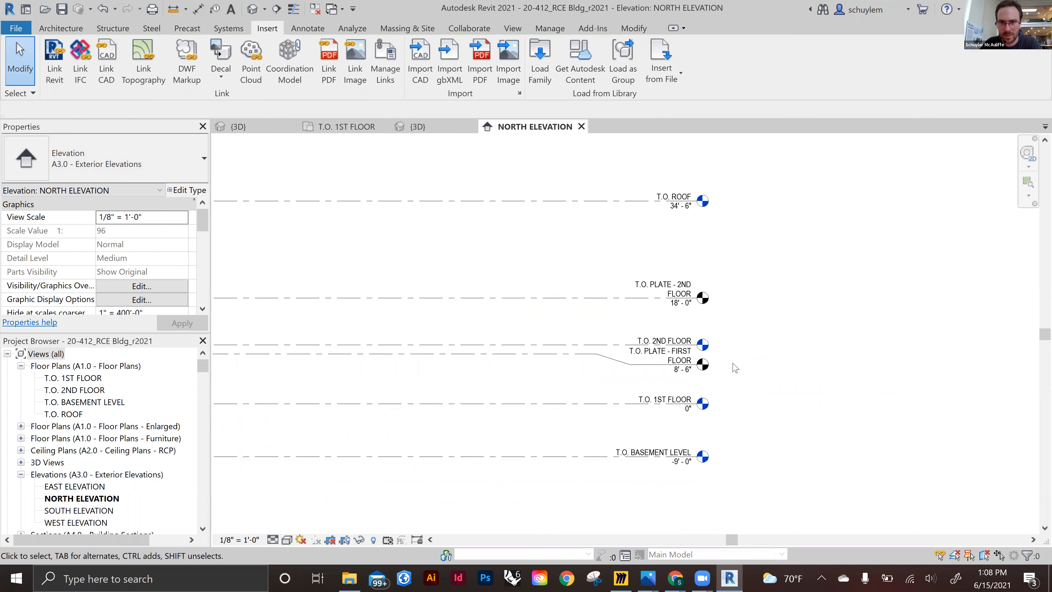
{"action": "scroll", "coordinate": [725, 390], "scroll_direction": "up", "scroll_amount": 2}
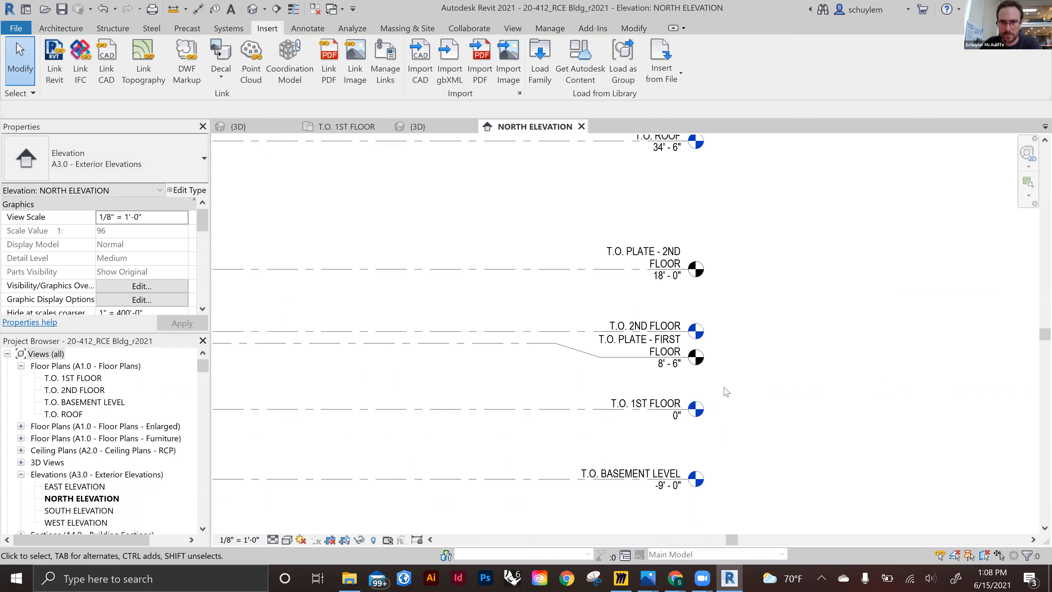
{"action": "scroll", "coordinate": [694, 380], "scroll_direction": "up", "scroll_amount": 2}
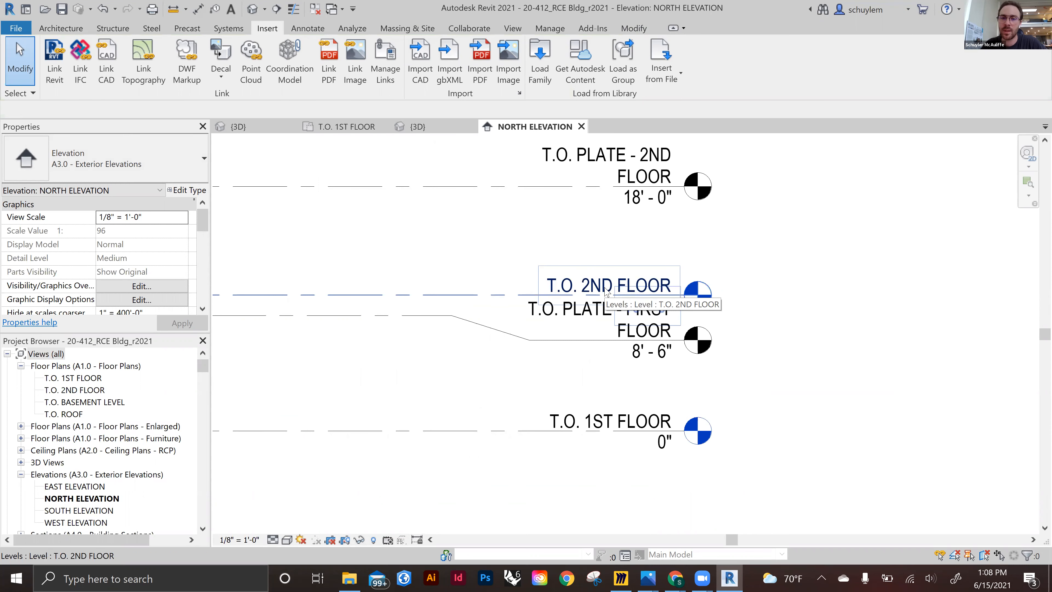
{"action": "left_click", "coordinate": [467, 294]}
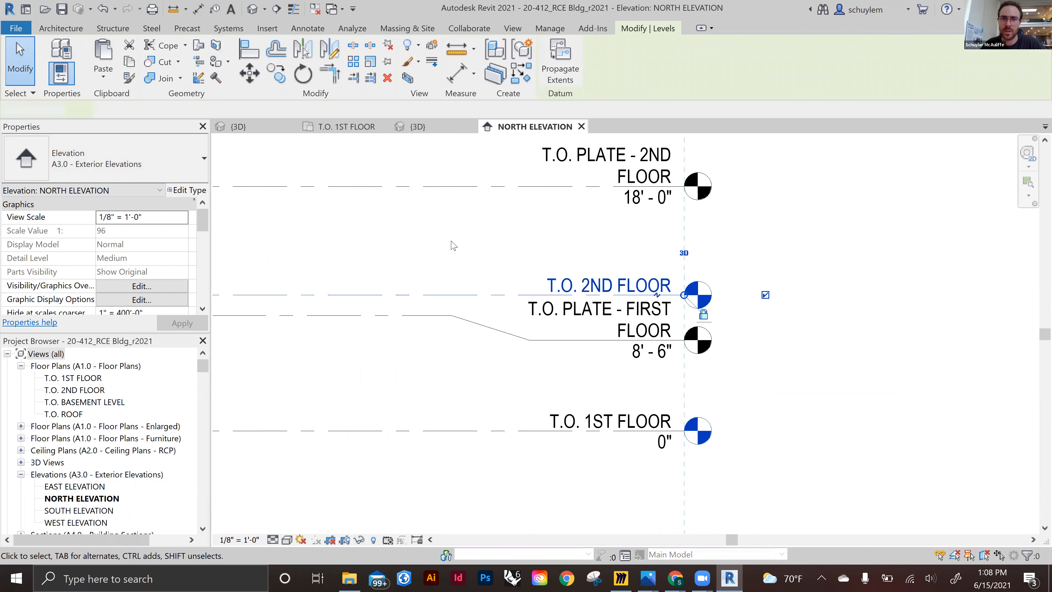
{"action": "key", "text": "Escape"}
{"action": "scroll", "coordinate": [493, 276], "scroll_direction": "down", "scroll_amount": 1}
{"action": "middle_click_drag", "start_coordinate": [494, 269], "coordinate": [578, 298]}
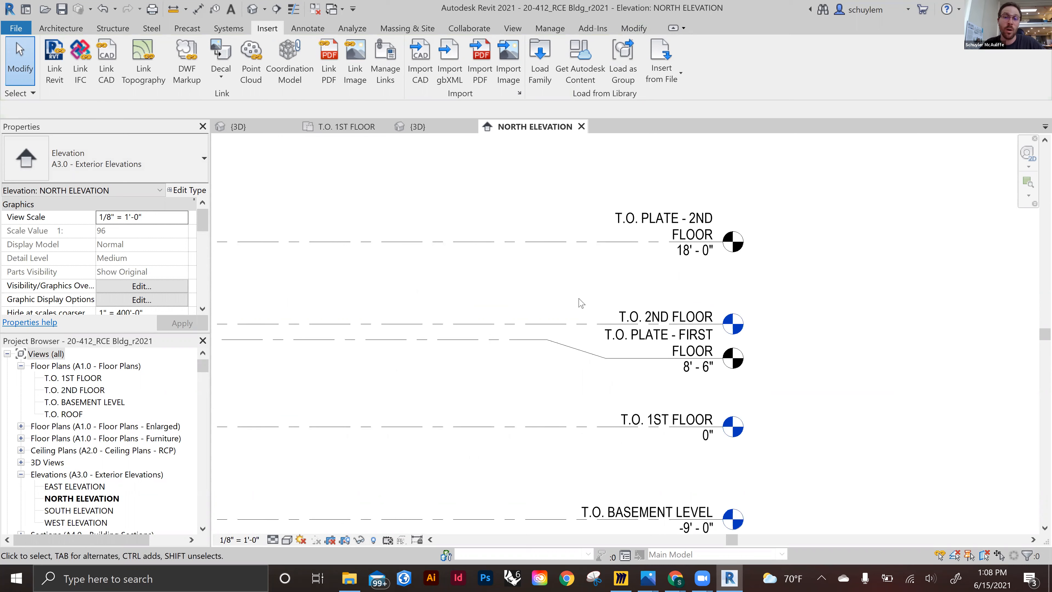
{"action": "scroll", "coordinate": [581, 299], "scroll_direction": "down", "scroll_amount": 4}
{"action": "middle_click_drag", "start_coordinate": [636, 287], "coordinate": [668, 349]}
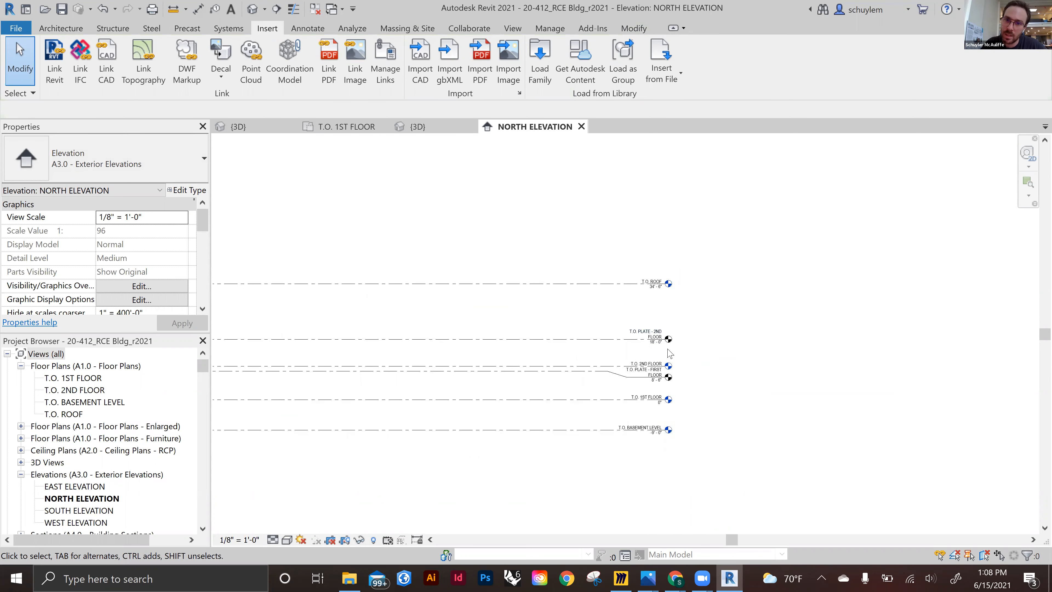
{"action": "scroll", "coordinate": [668, 353], "scroll_direction": "up", "scroll_amount": 2}
{"action": "scroll", "coordinate": [668, 351], "scroll_direction": "down", "scroll_amount": 2}
{"action": "middle_click_drag", "start_coordinate": [426, 343], "coordinate": [777, 336]}
{"action": "scroll", "coordinate": [775, 335], "scroll_direction": "down", "scroll_amount": 2}
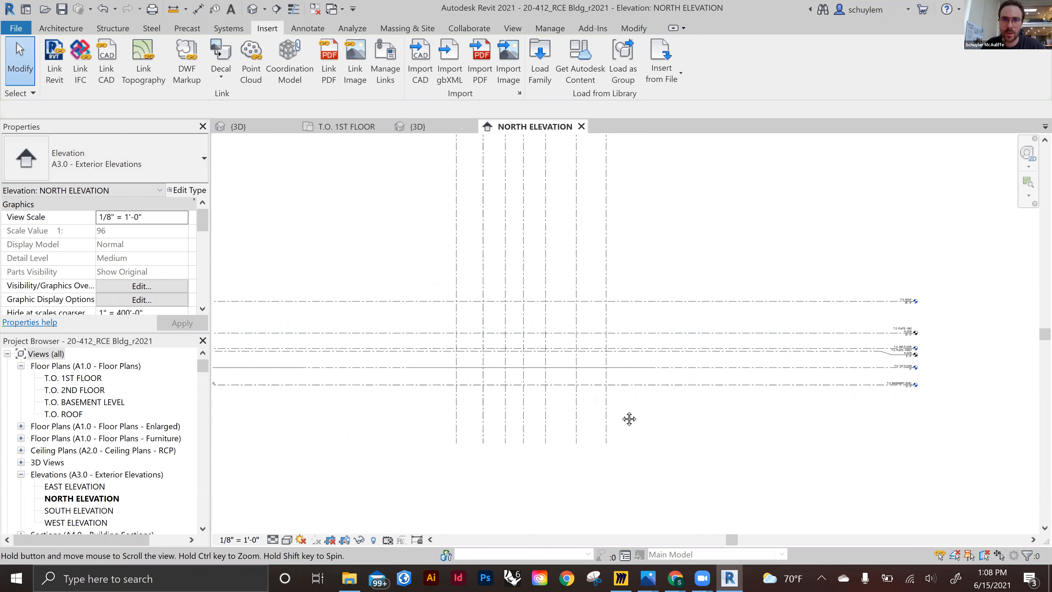
{"action": "scroll", "coordinate": [622, 412], "scroll_direction": "down", "scroll_amount": 3}
{"action": "middle_click_drag", "start_coordinate": [538, 352], "coordinate": [532, 322]}
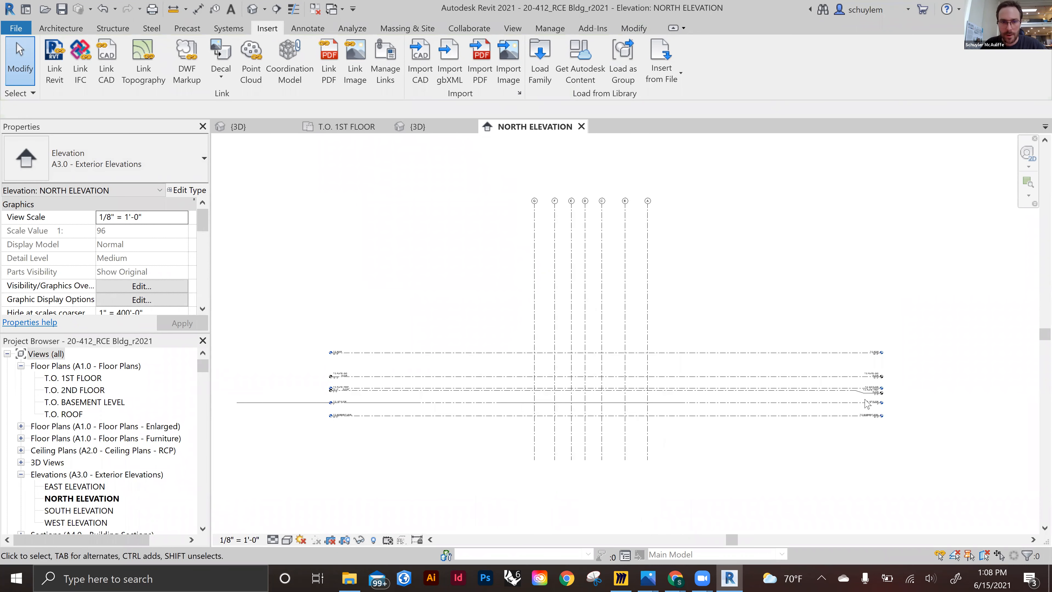
{"action": "scroll", "coordinate": [891, 396], "scroll_direction": "up", "scroll_amount": 3}
Switch to the T.O. 1ST FLOOR plan, close all inactive views, and save the project
{"action": "left_click", "coordinate": [301, 130]}
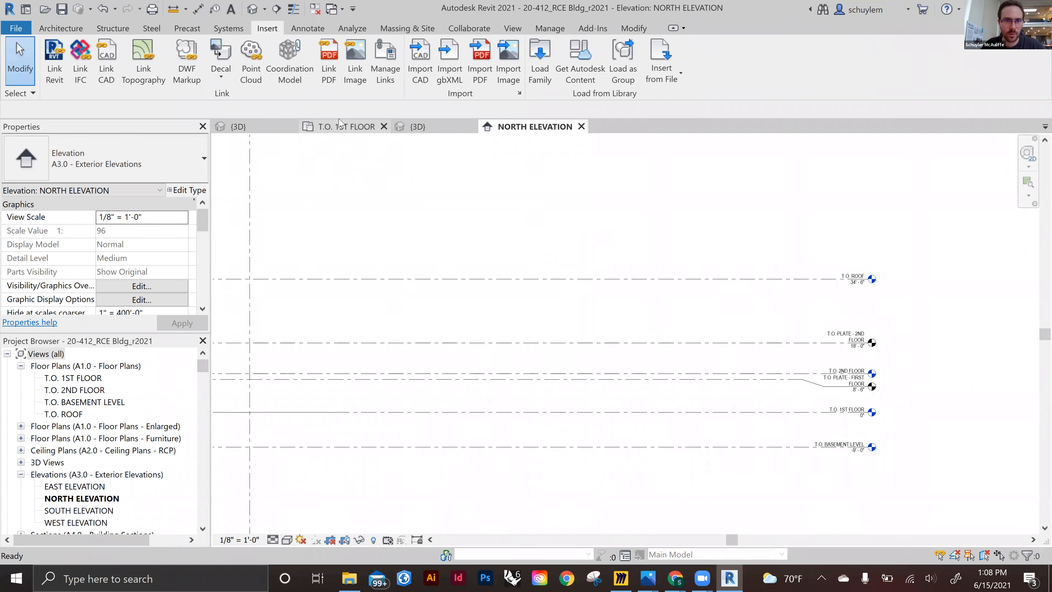
{"action": "scroll", "coordinate": [483, 400], "scroll_direction": "up", "scroll_amount": 5}
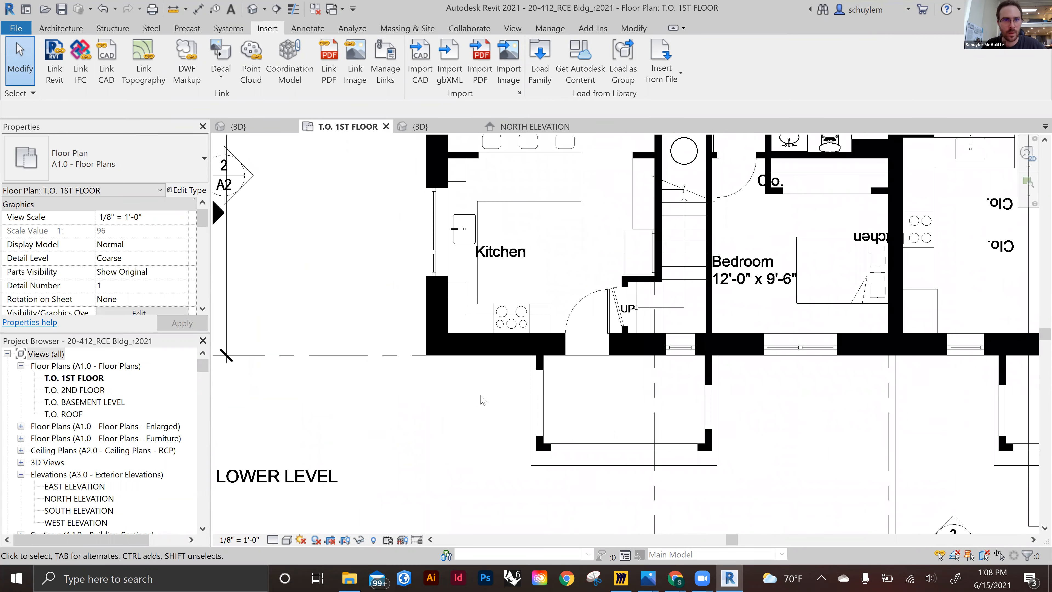
{"action": "left_click", "coordinate": [314, 8]}
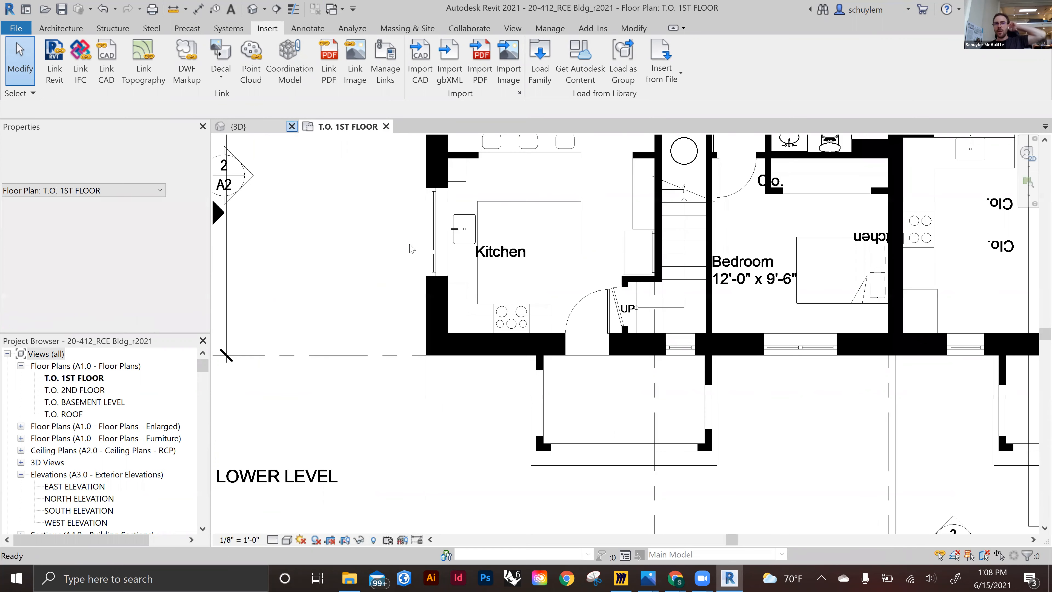
{"action": "scroll", "coordinate": [647, 261], "scroll_direction": "down", "scroll_amount": 3}
{"action": "middle_click_drag", "start_coordinate": [646, 259], "coordinate": [603, 318]}
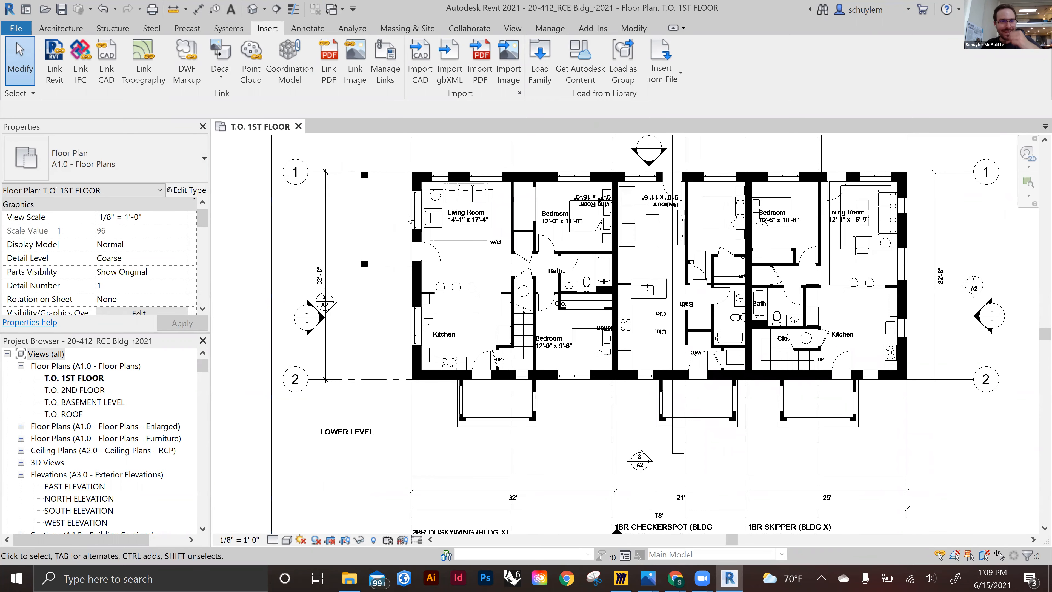
{"action": "left_click", "coordinate": [62, 9]}
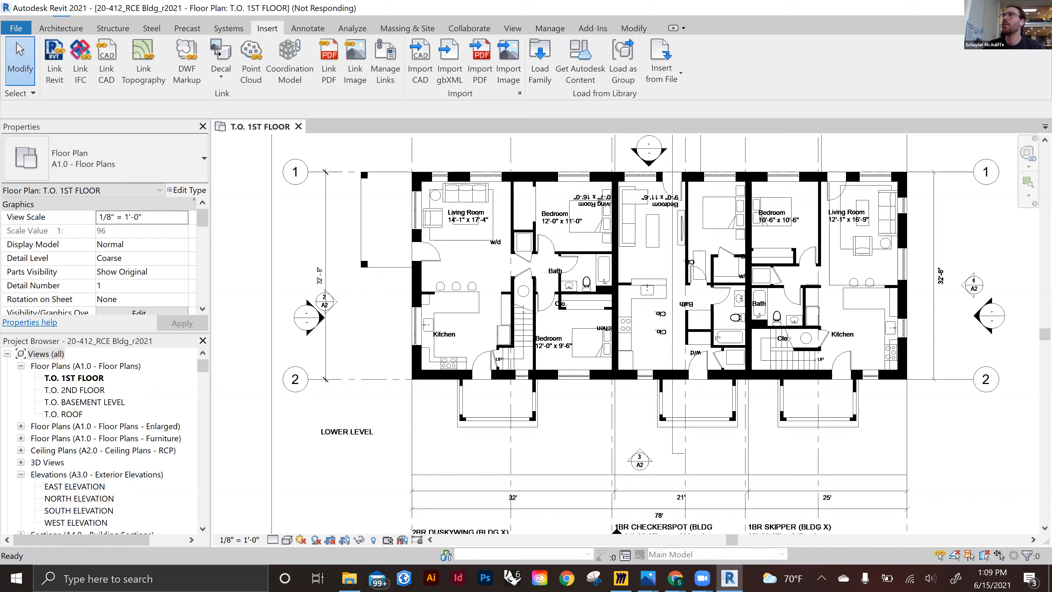
{"action": "left_click", "coordinate": [675, 578]}
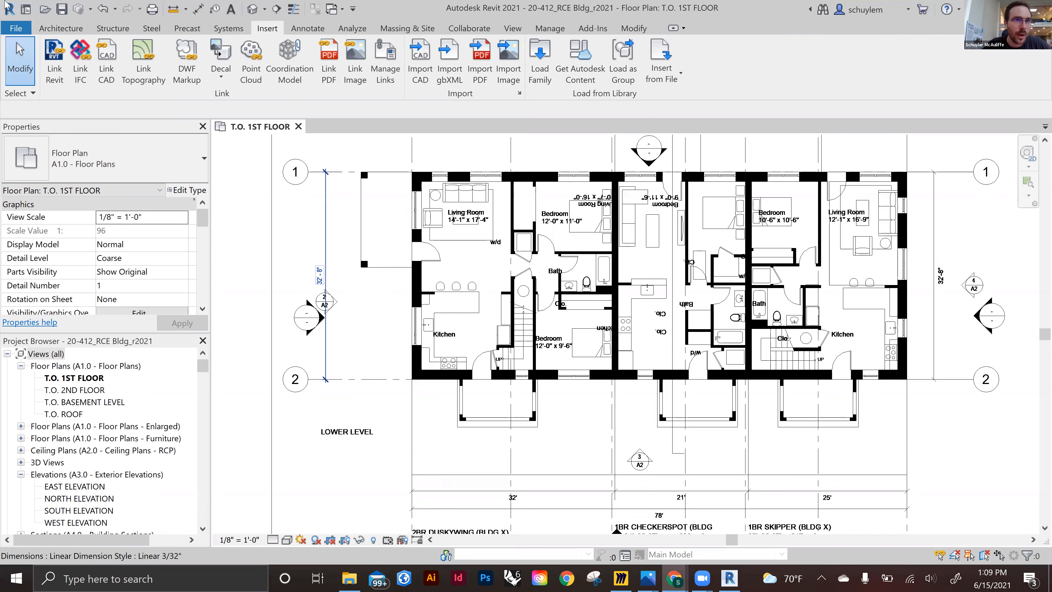
Enable collaboration within your network and save the project as the central model
{"action": "left_click", "coordinate": [469, 28]}
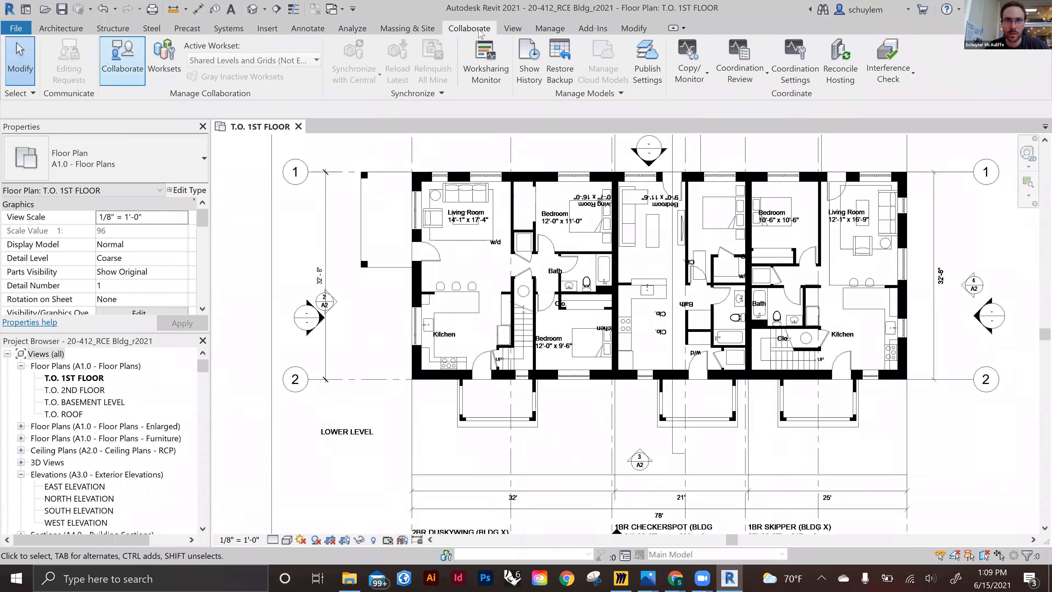
{"action": "left_click", "coordinate": [122, 63]}
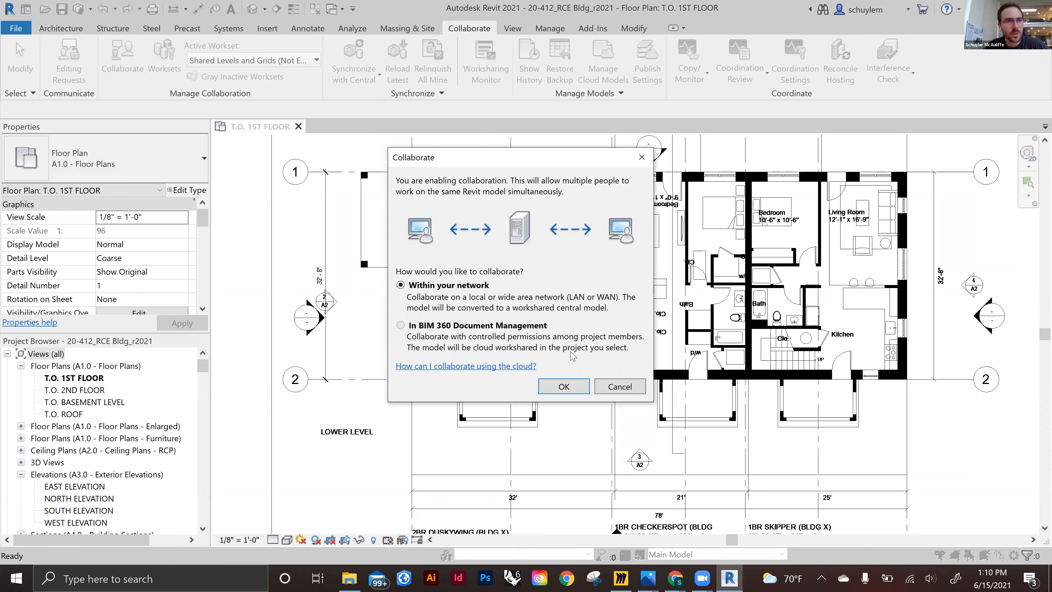
{"action": "left_click", "coordinate": [577, 389]}
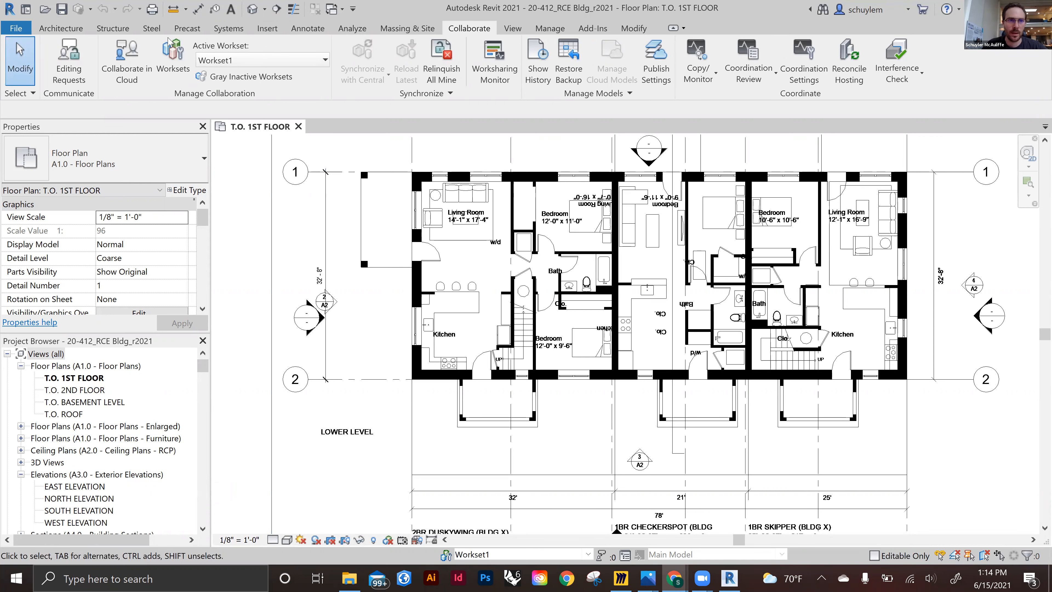
{"action": "left_click", "coordinate": [62, 9]}
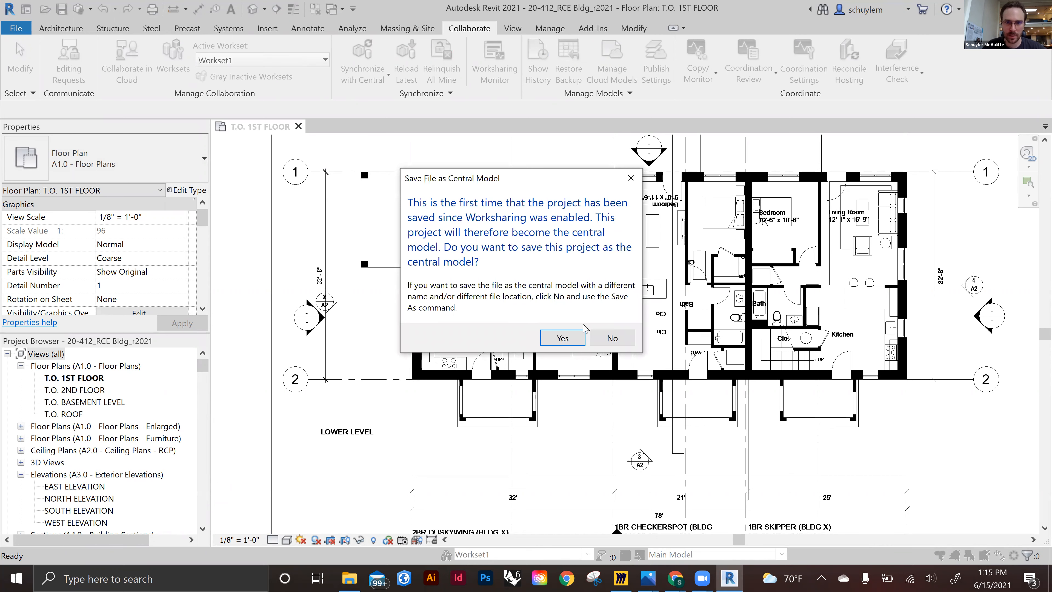
{"action": "left_click", "coordinate": [562, 338]}
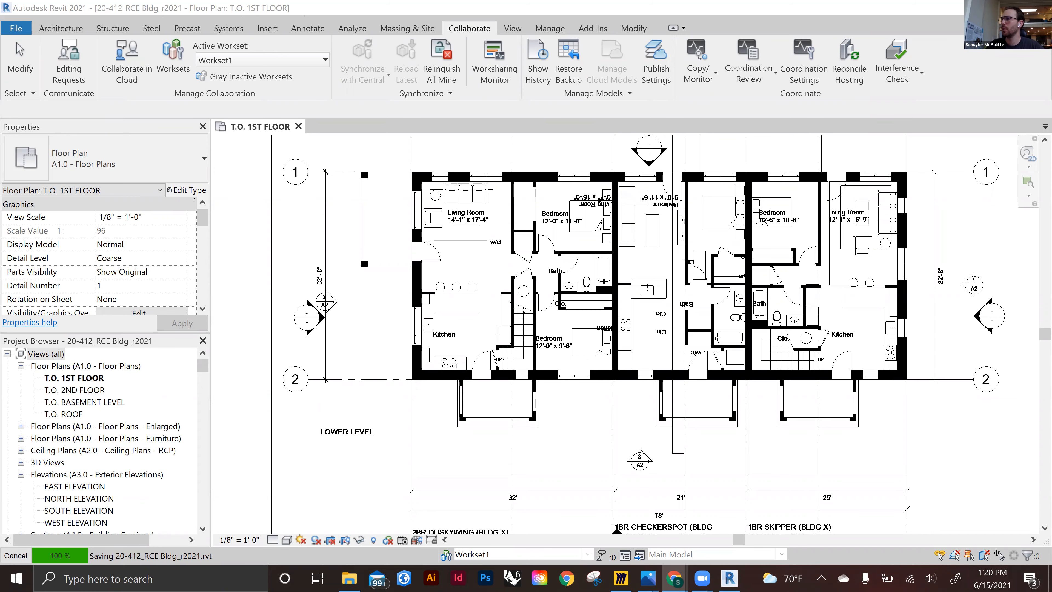
{"action": "key", "text": "alt+Tab"}
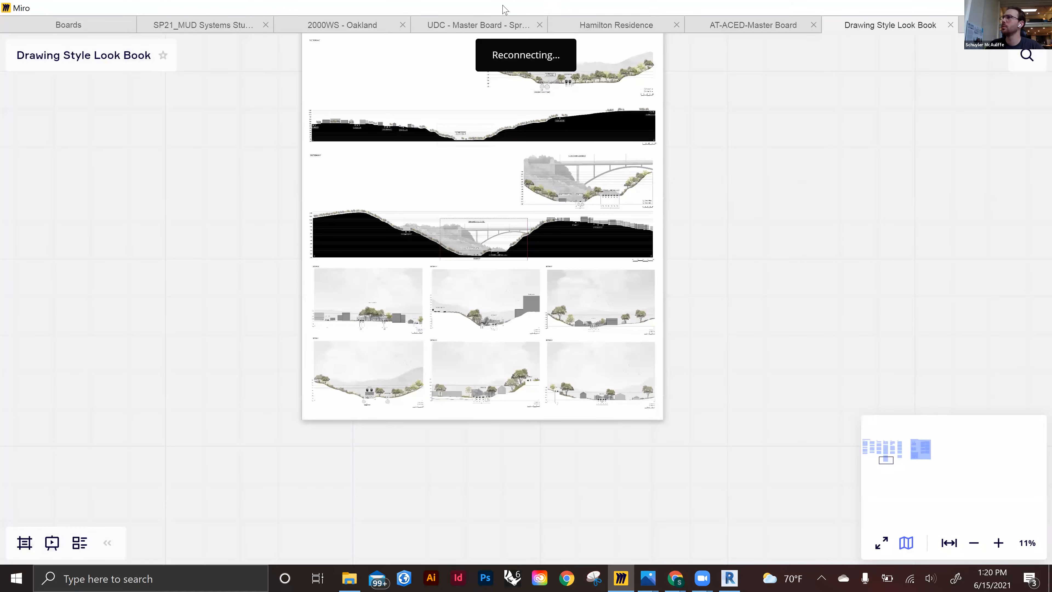
{"action": "key", "text": "alt+Tab"}
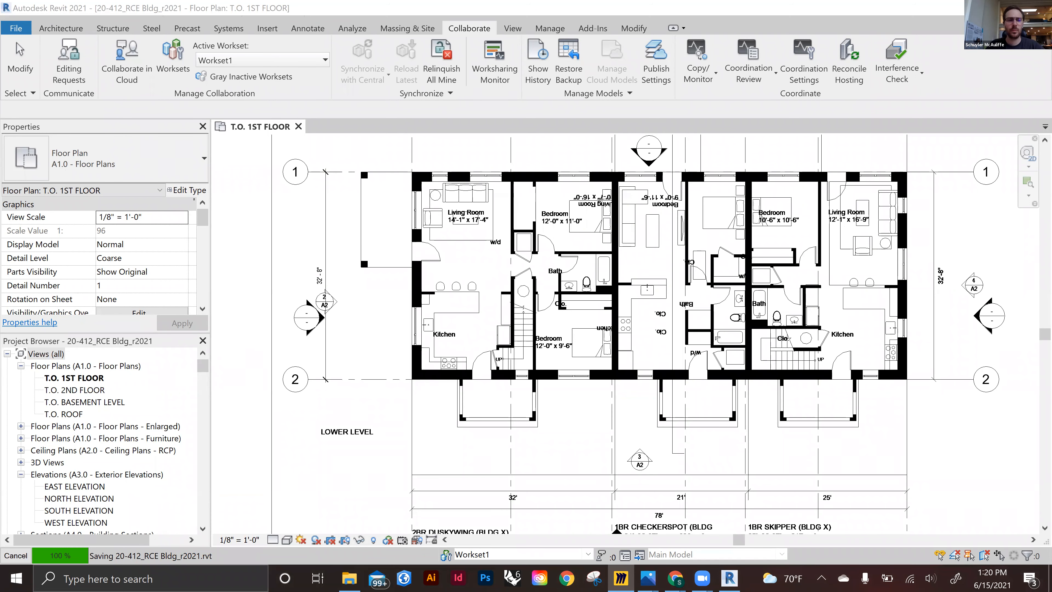